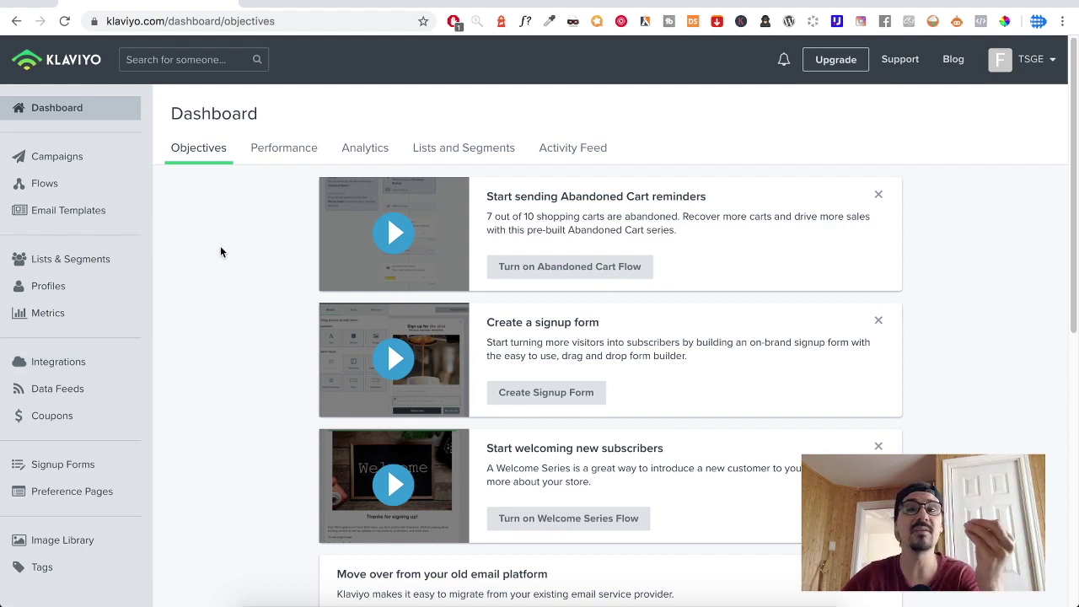
# Step: Go to the Flows section, look over the suggested pre-built automations, and start creating a new flow
pyautogui.click(49, 191)
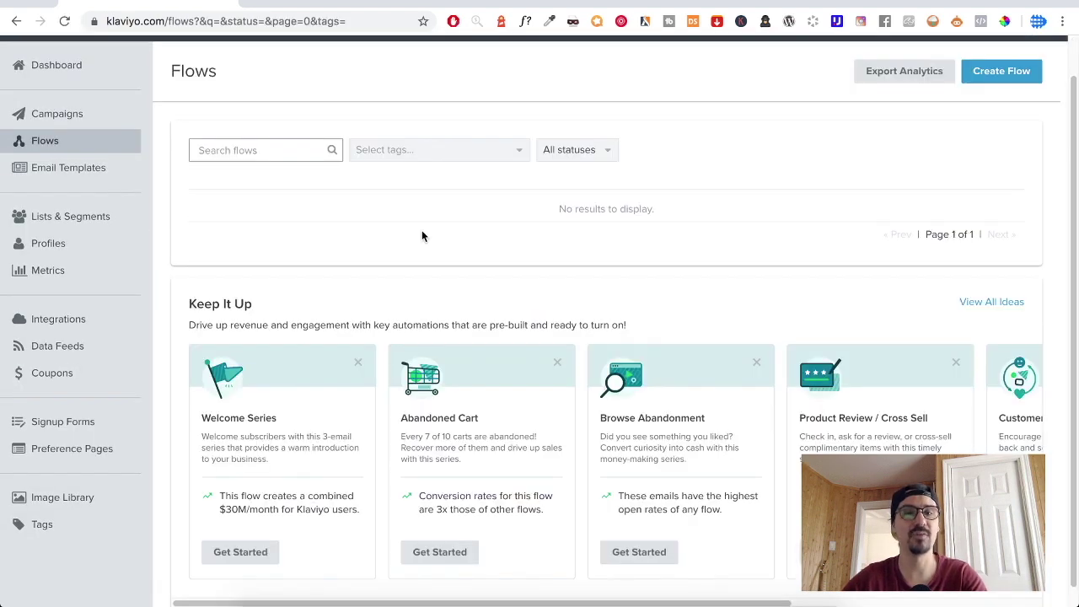
pyautogui.scroll(-2, 421, 235)
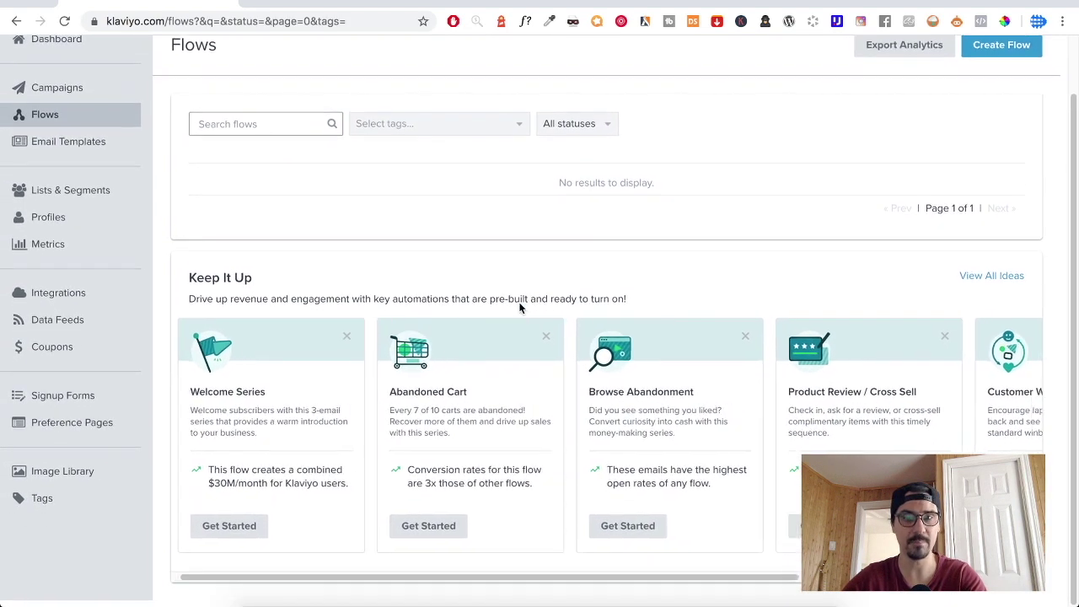
pyautogui.hscroll(5, 570, 344)
pyautogui.hscroll(-5, 584, 374)
pyautogui.scroll(2, 571, 348)
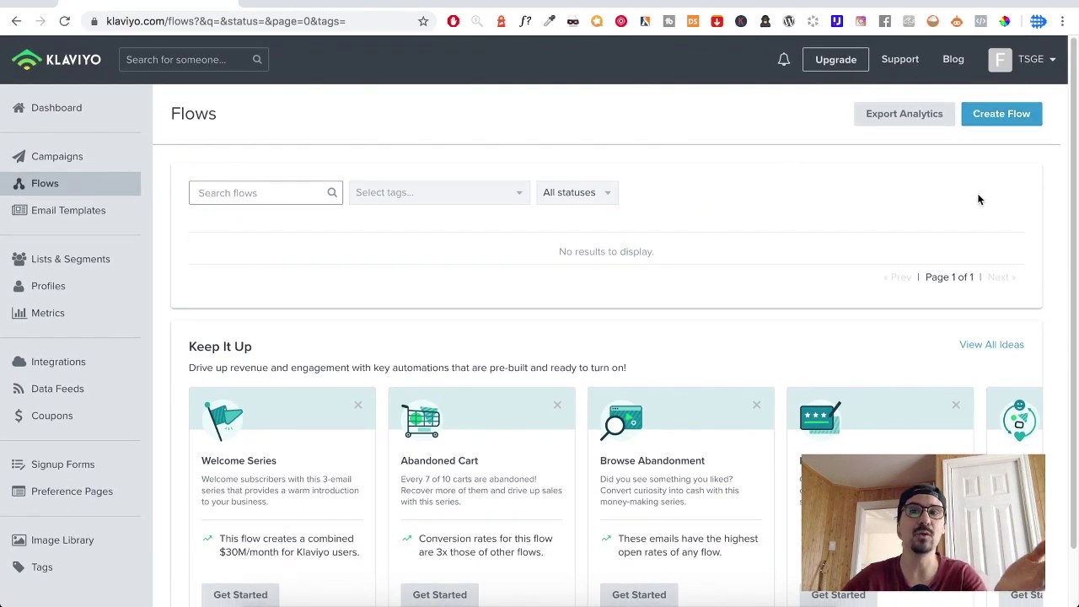
pyautogui.click(1000, 116)
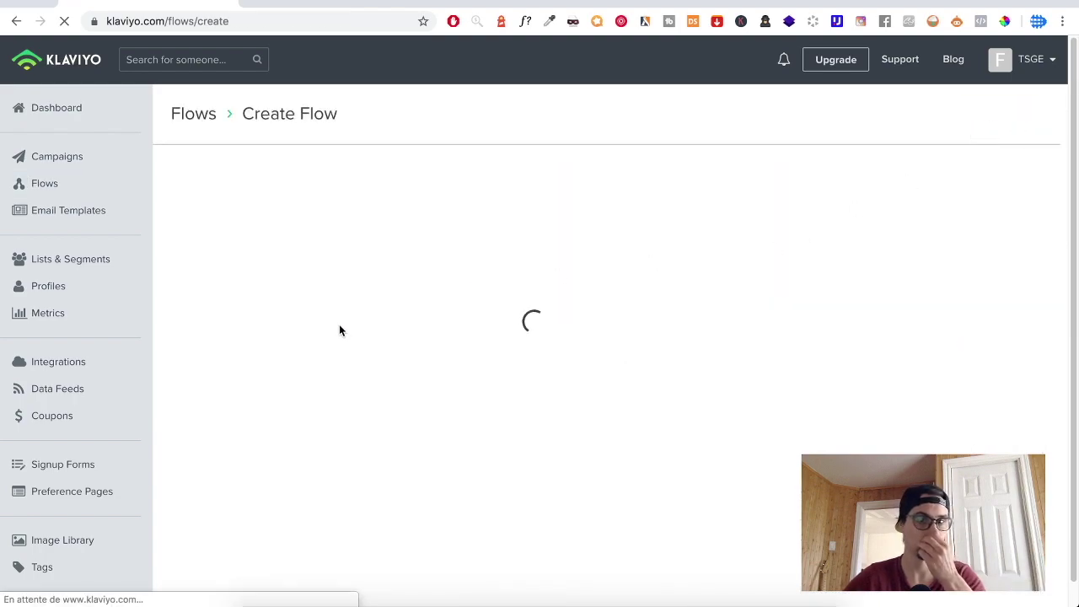
# Step: Browse the flow template library and filter it to templates with the Shopify integration
pyautogui.scroll(-8, 652, 304)
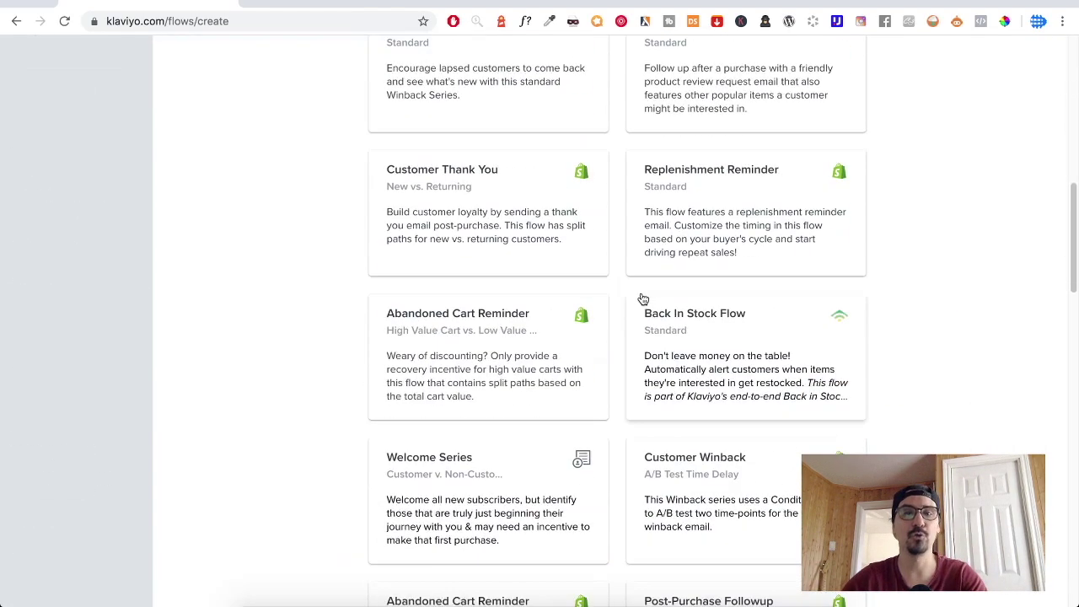
pyautogui.scroll(4, 640, 298)
pyautogui.scroll(5, 590, 295)
pyautogui.scroll(-2, 357, 421)
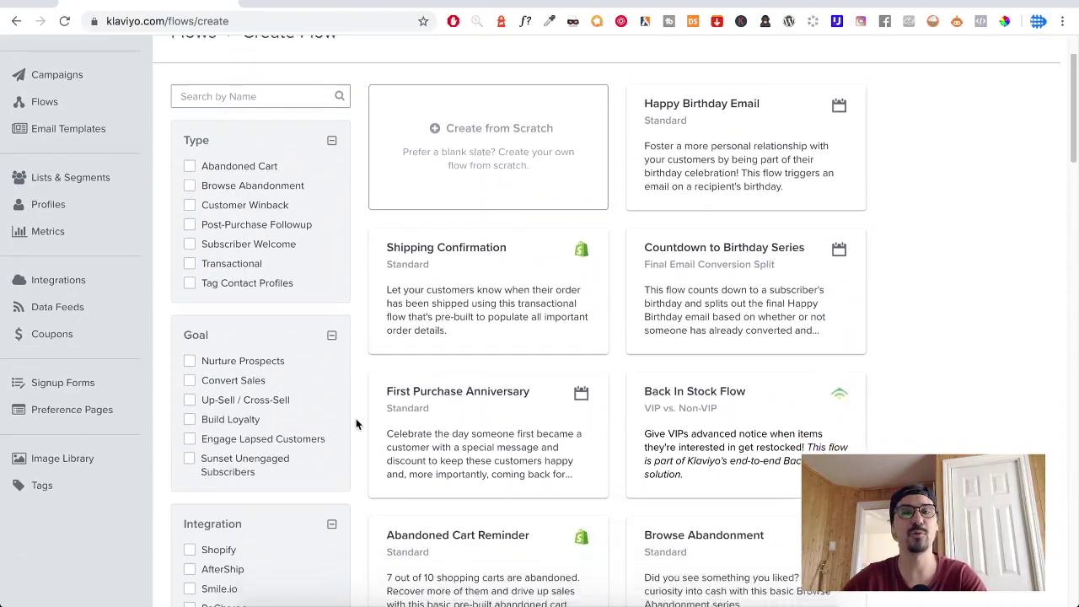
pyautogui.scroll(-1, 356, 420)
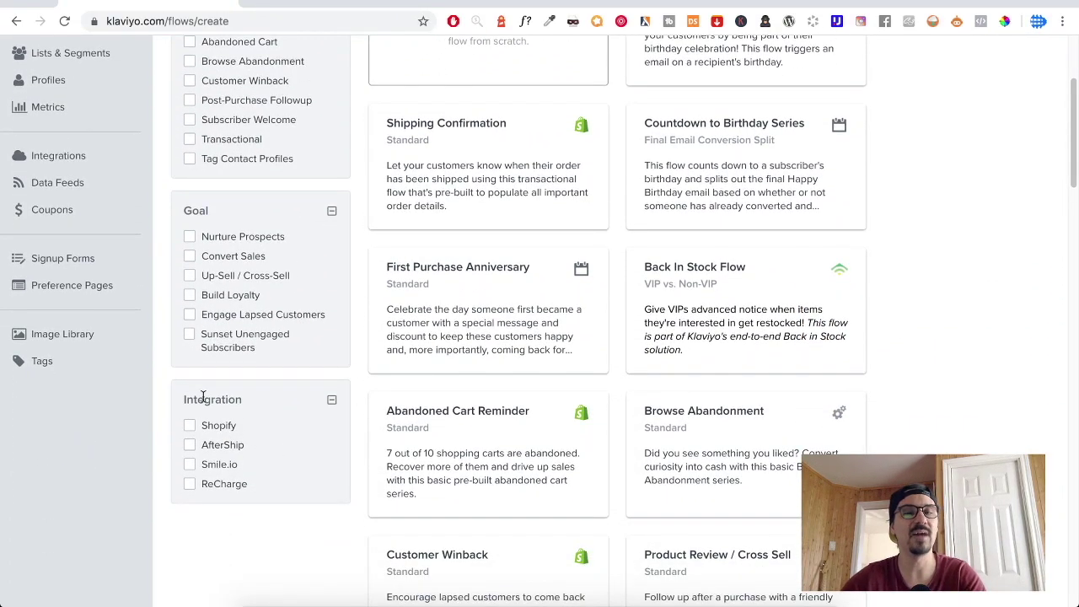
pyautogui.click(190, 425)
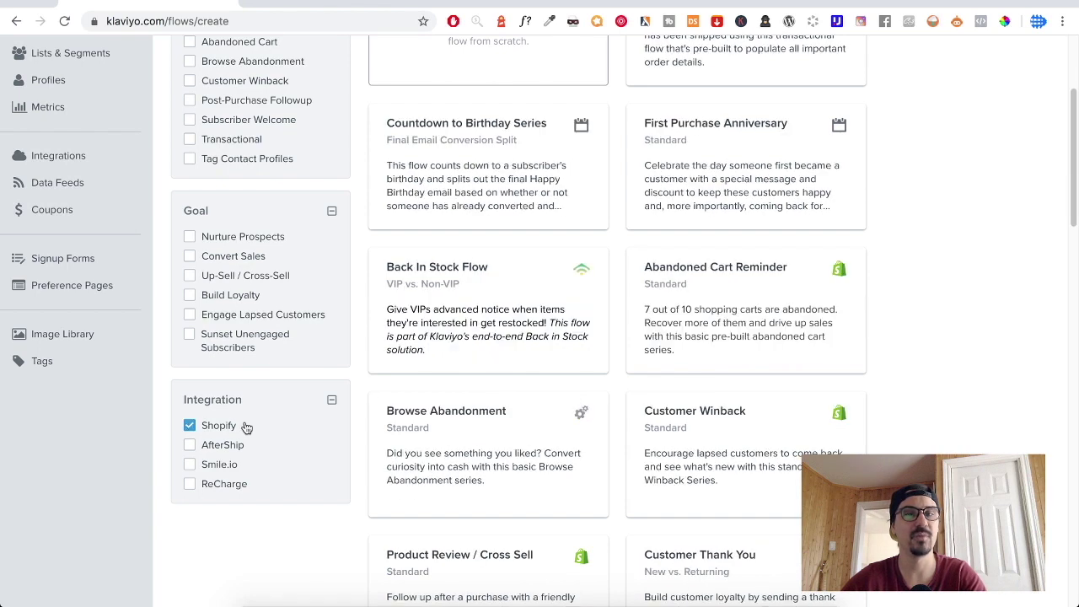
# Step: Find the Post-Purchase Followup template with the Order Count Split and open its preview
pyautogui.scroll(3, 937, 421)
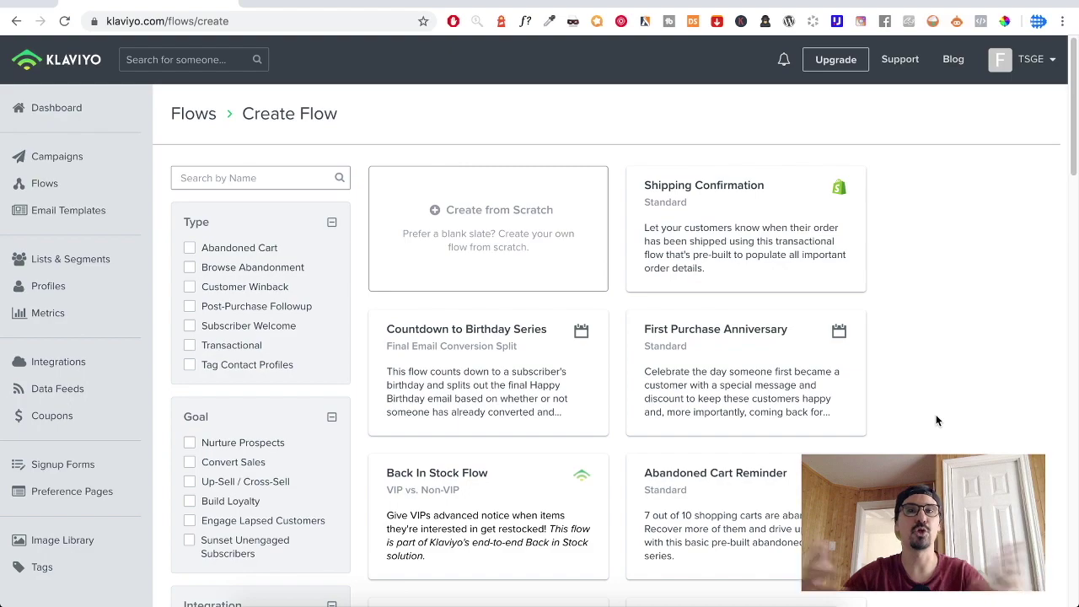
pyautogui.scroll(-7, 936, 421)
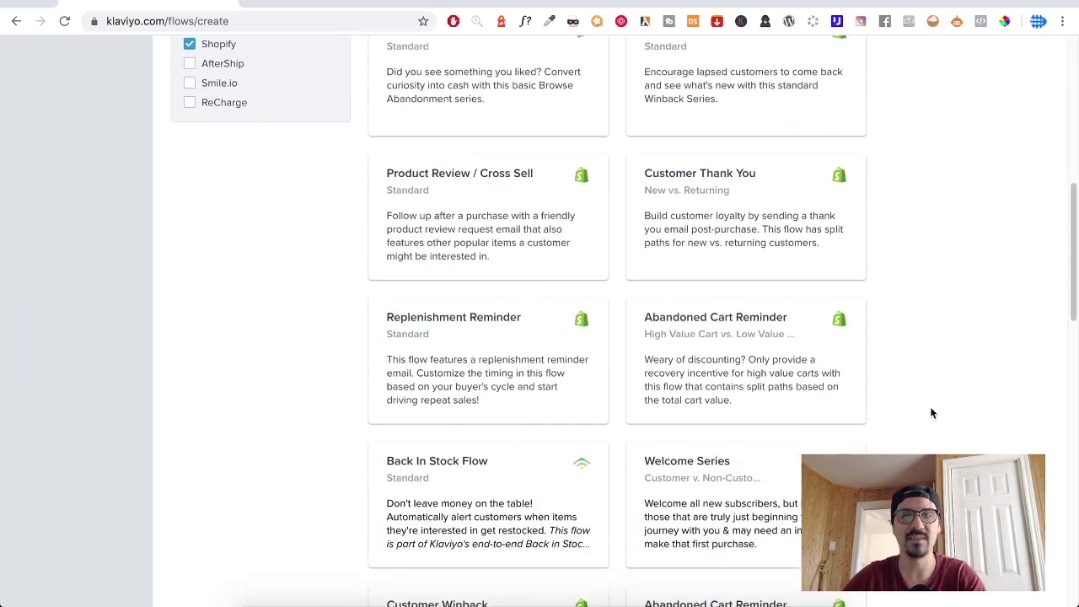
pyautogui.scroll(-4, 932, 412)
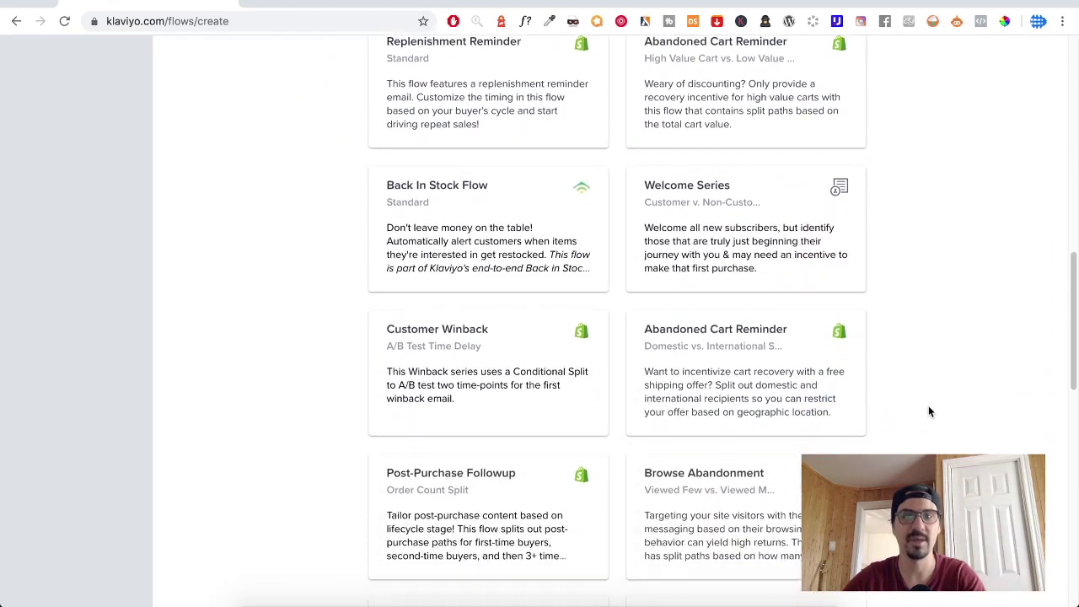
pyautogui.scroll(-3, 928, 405)
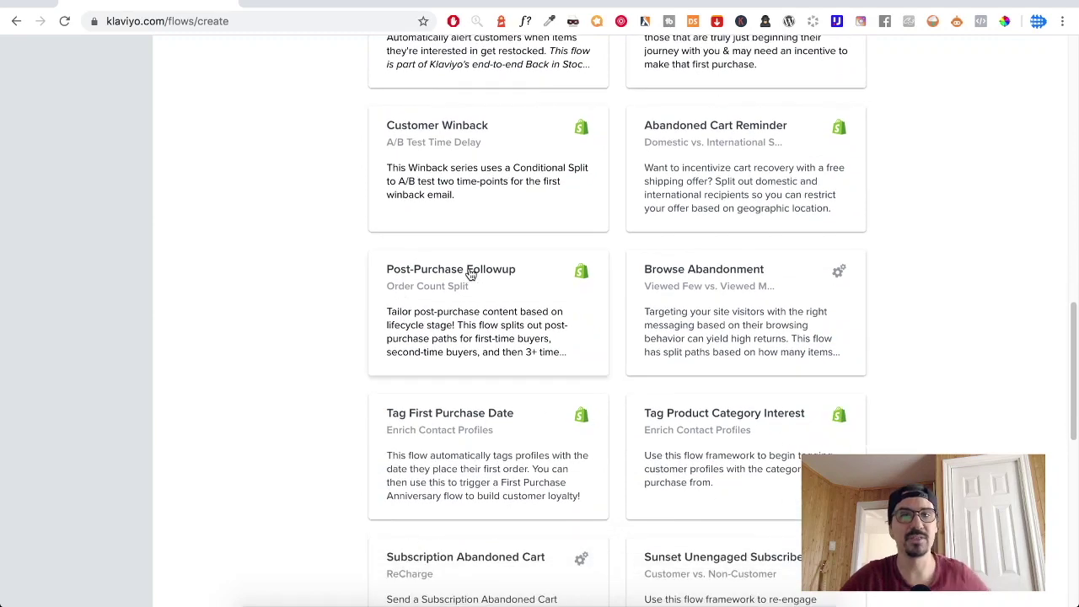
pyautogui.click(478, 323)
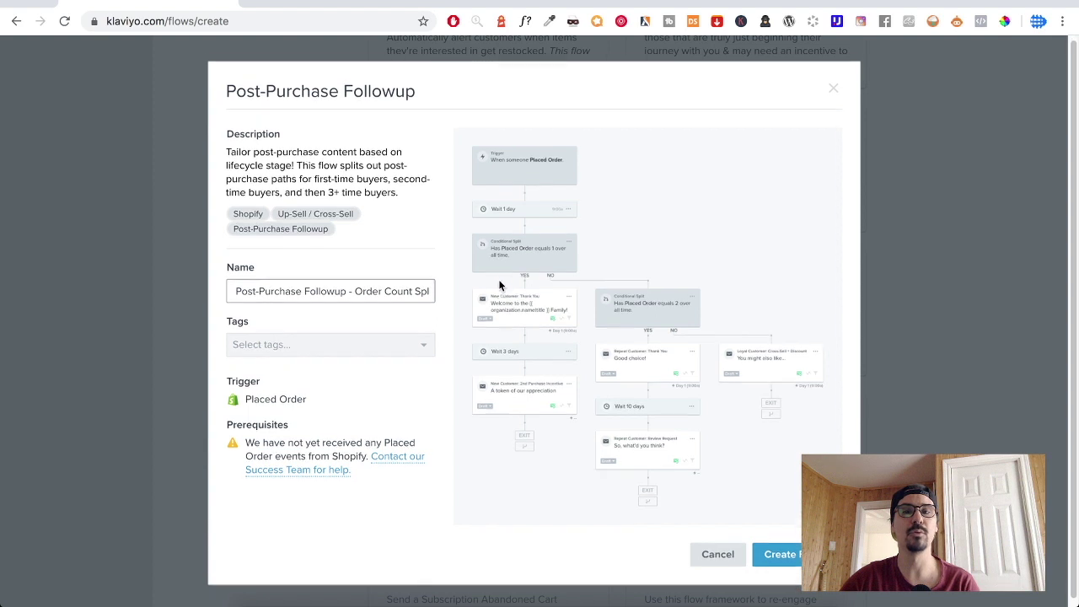
pyautogui.scroll(-1, 498, 284)
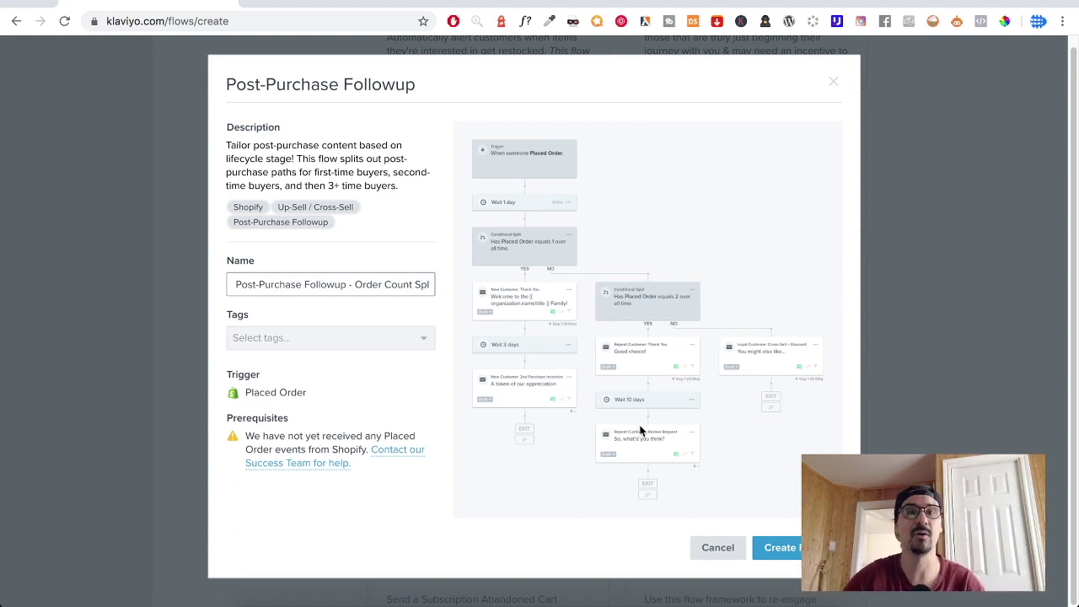
# Step: Name the flow "Sequence après achat" and create it from the Post-Purchase Followup template
pyautogui.moveTo(232, 284); pyautogui.dragTo(437, 287)
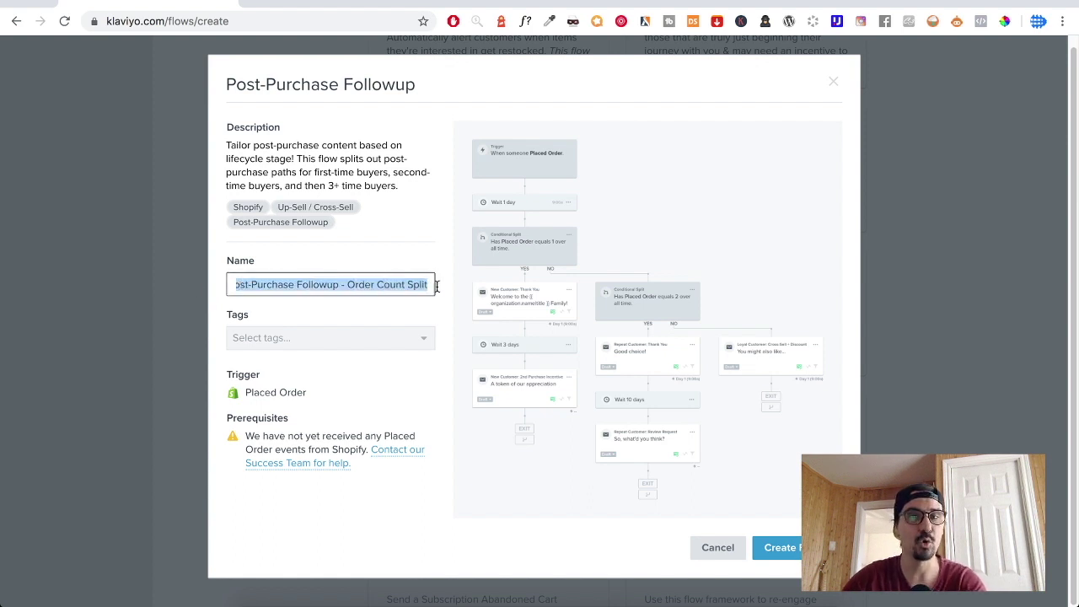
pyautogui.write('S')
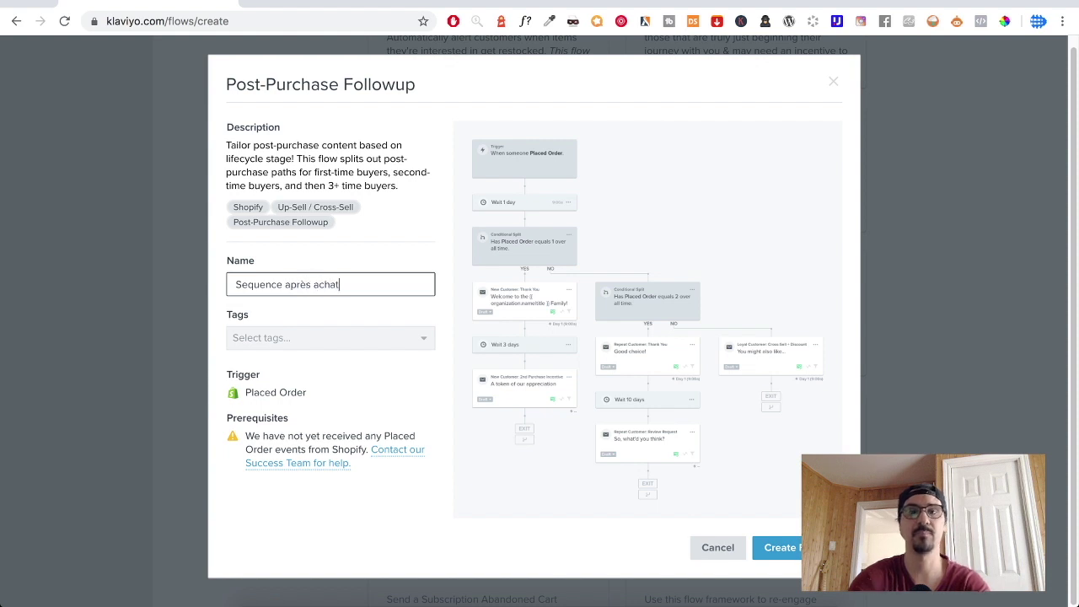
pyautogui.write('equence après achat')
pyautogui.click(792, 548)
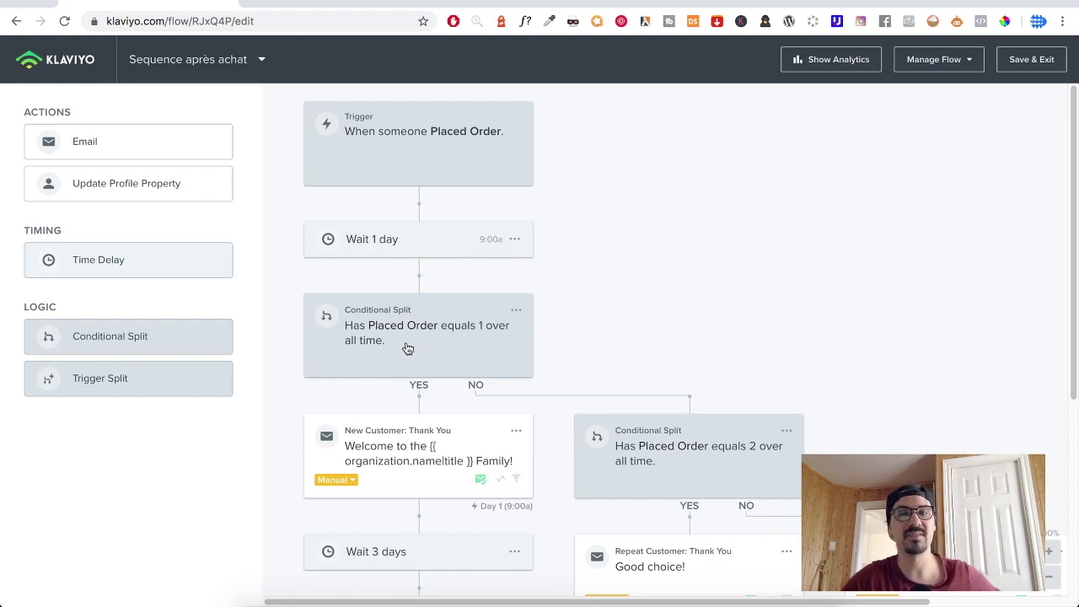
# Step: Examine the flow's trigger, delays, conditional splits and the emails on the new, repeat and loyal customer branches
pyautogui.scroll(-2, 407, 343)
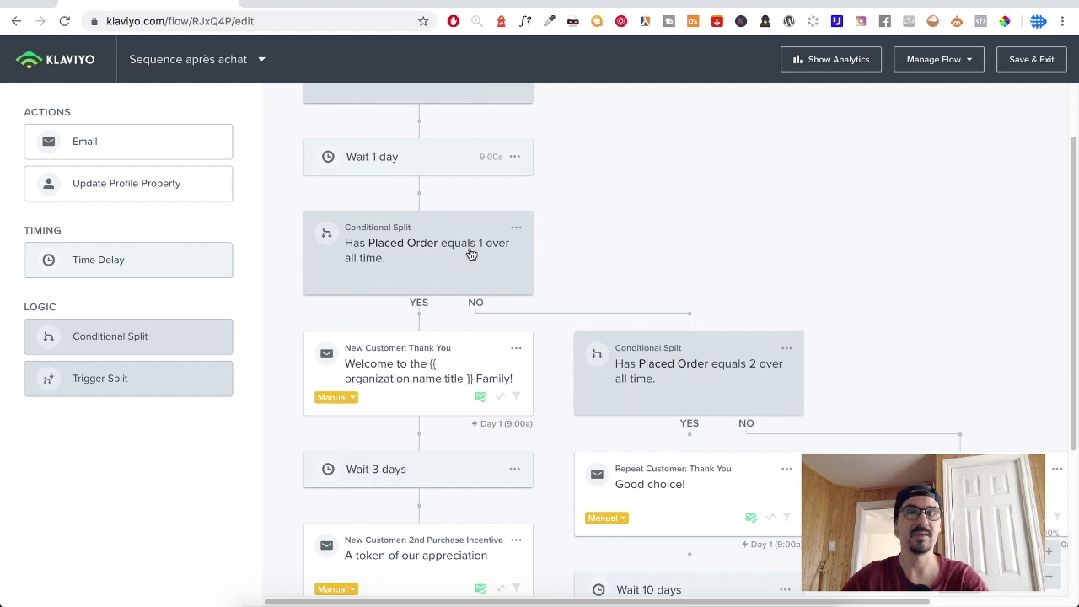
pyautogui.scroll(-1, 479, 264)
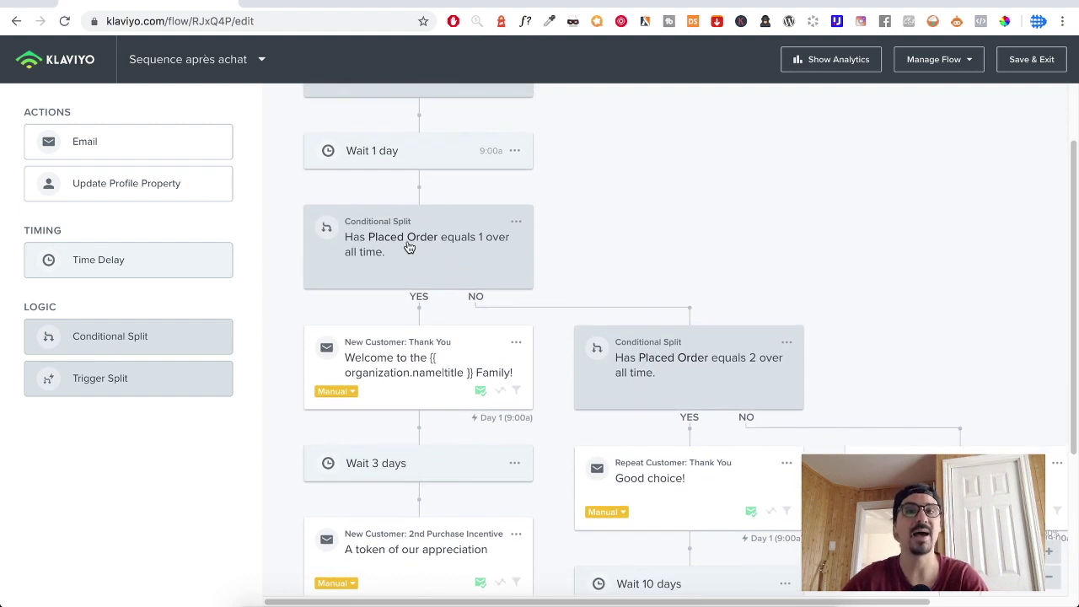
pyautogui.scroll(-1, 408, 247)
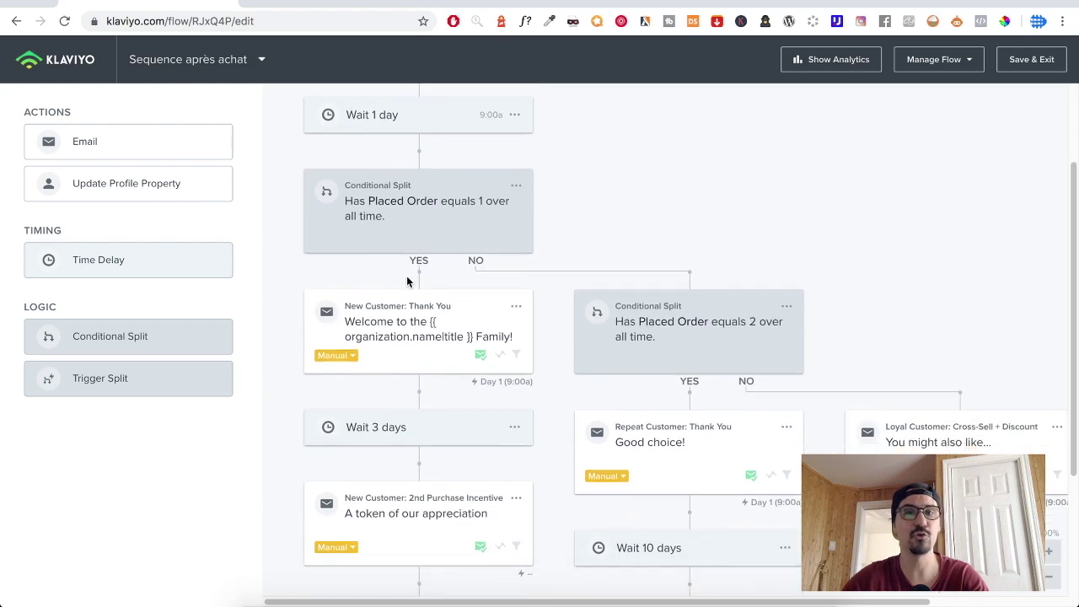
pyautogui.scroll(-2, 407, 295)
pyautogui.scroll(-2, 403, 320)
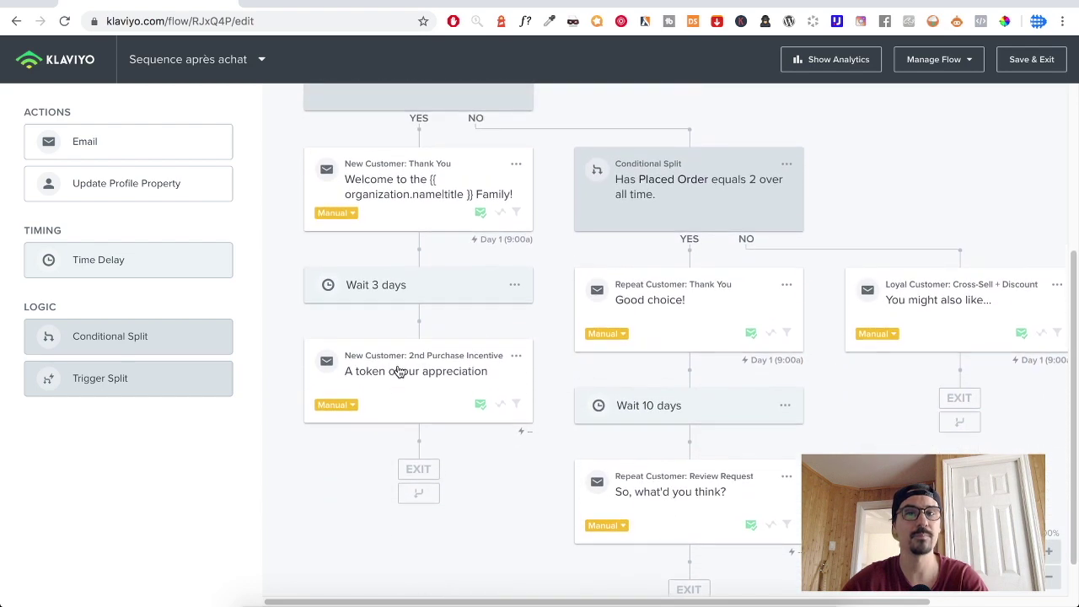
pyautogui.scroll(4, 398, 368)
pyautogui.scroll(-3, 399, 367)
pyautogui.scroll(6, 399, 367)
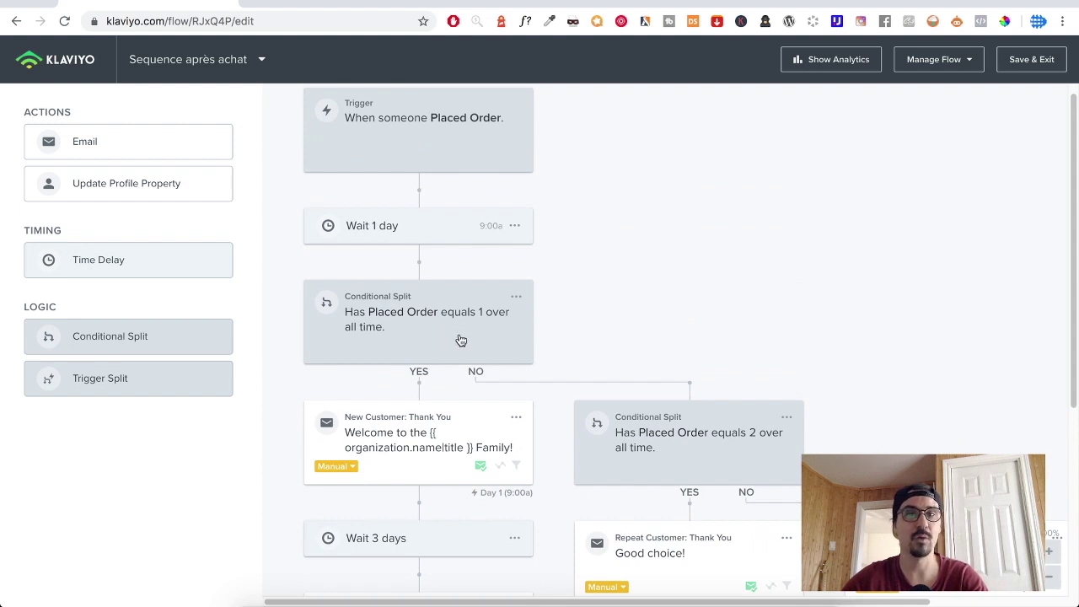
pyautogui.scroll(-1, 716, 425)
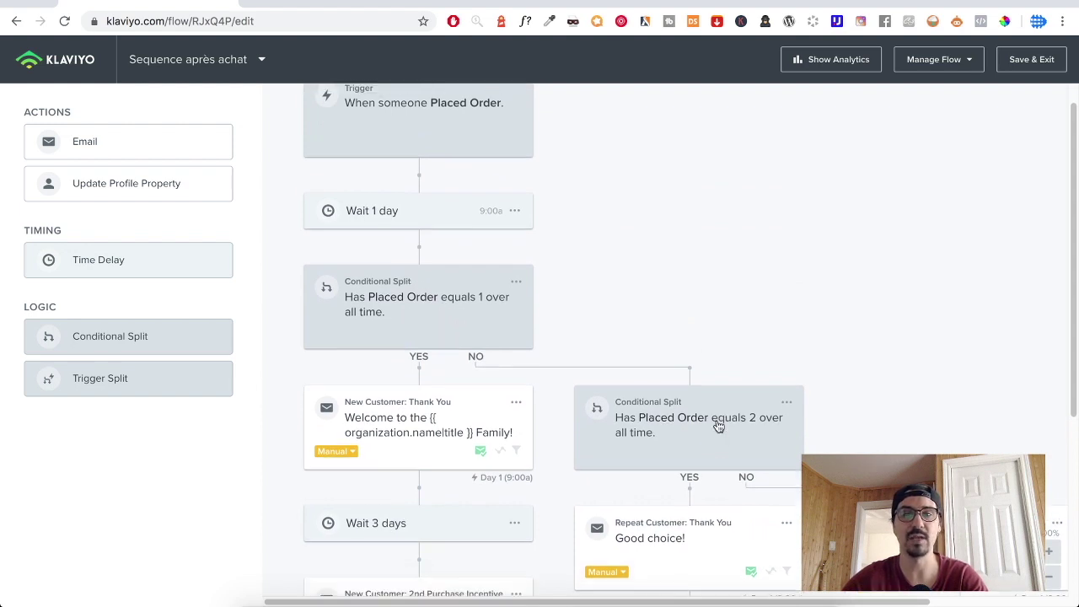
pyautogui.scroll(-6, 668, 422)
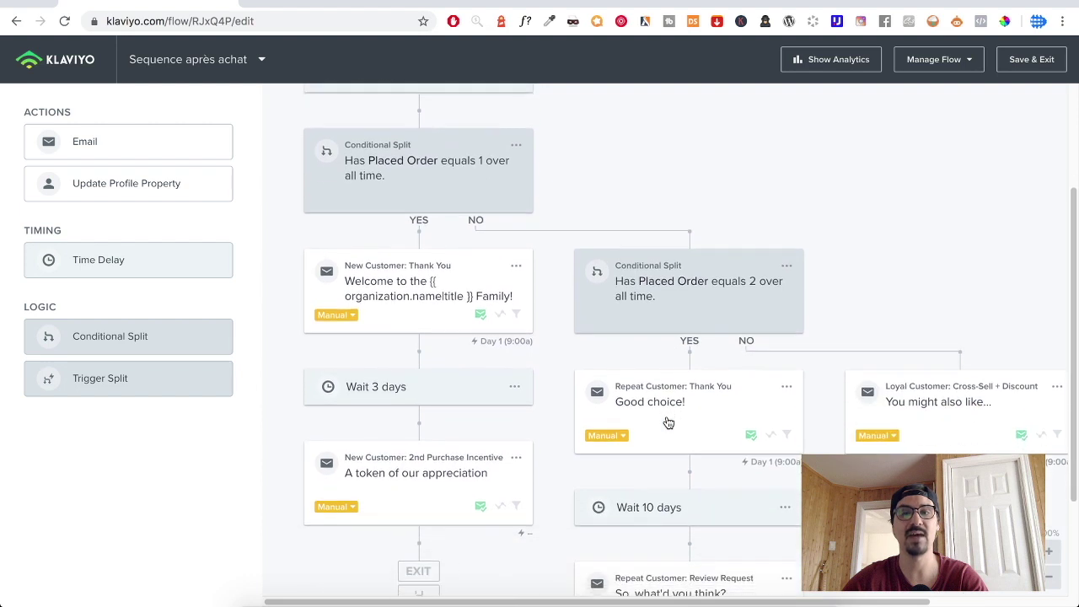
pyautogui.scroll(5, 669, 424)
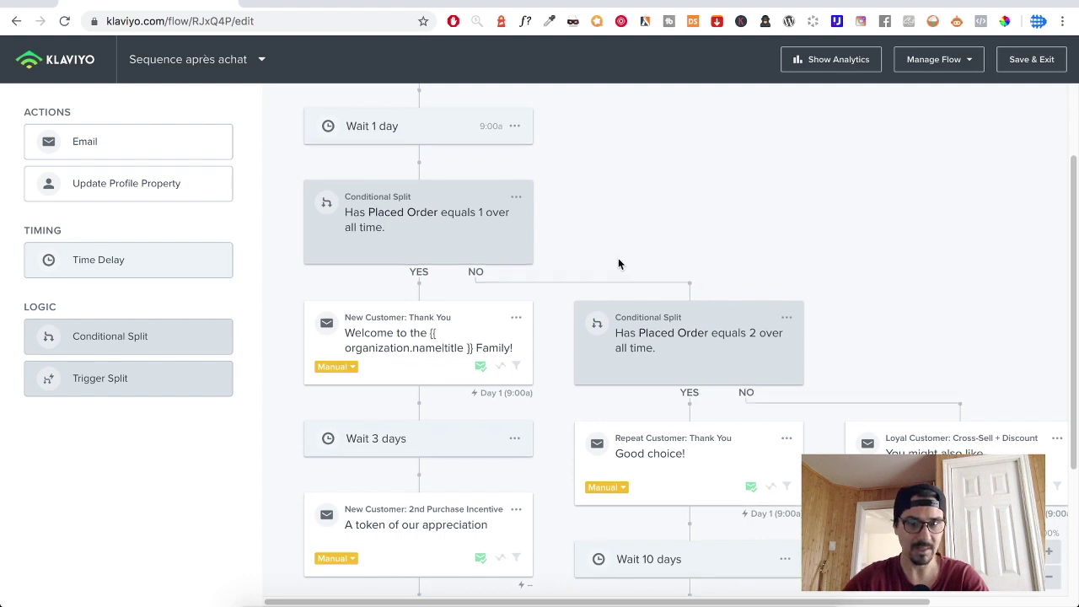
pyautogui.scroll(2, 616, 257)
pyautogui.scroll(3, 639, 302)
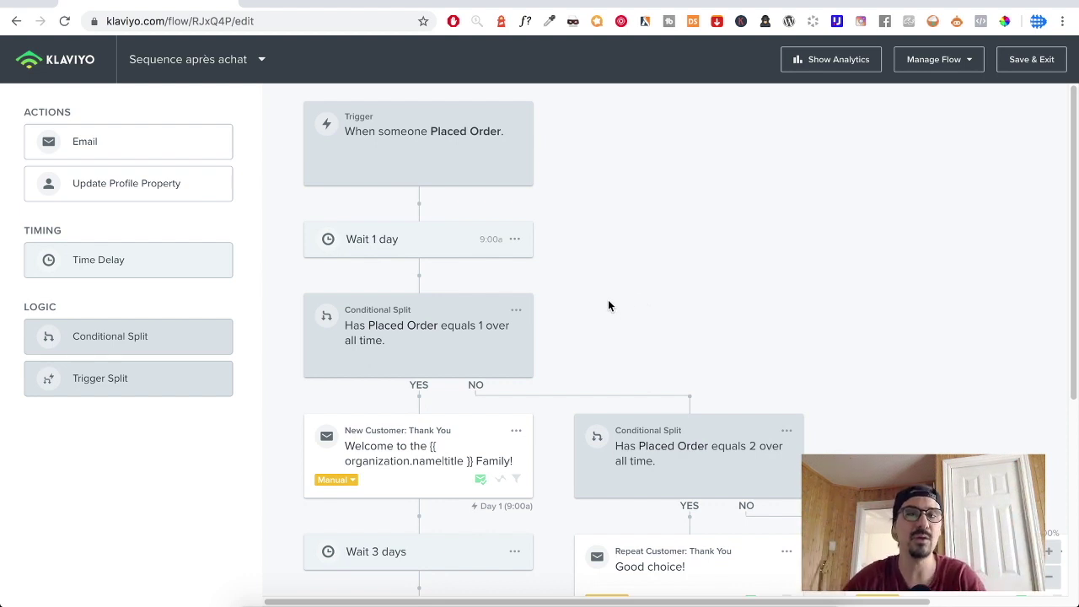
# Step: Delete the first conditional split, "Has Placed Order equals 1 over all time", together with its No path
pyautogui.scroll(-1, 608, 303)
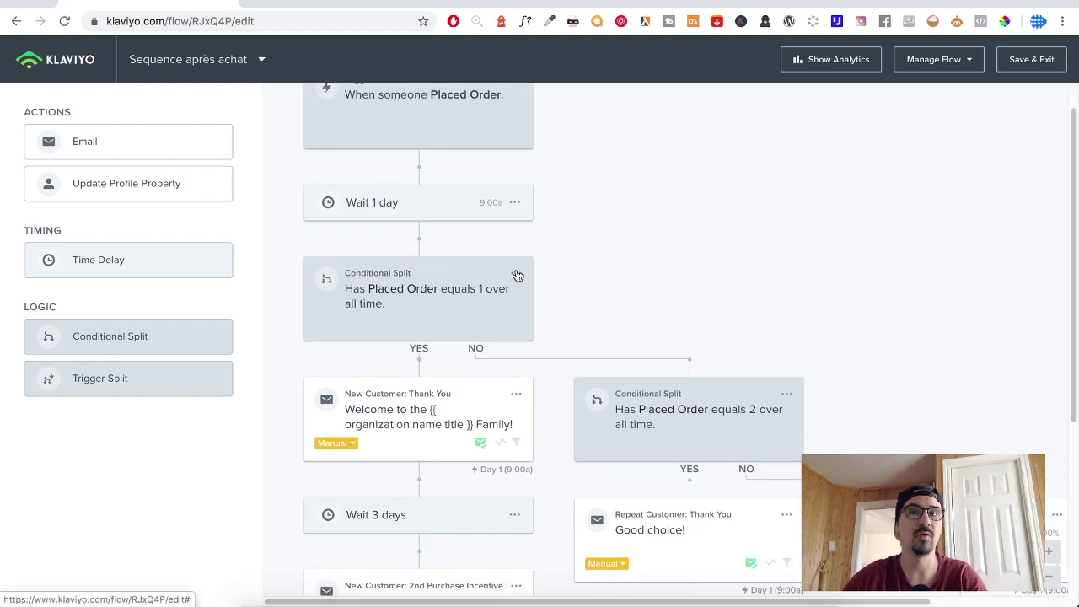
pyautogui.click(517, 274)
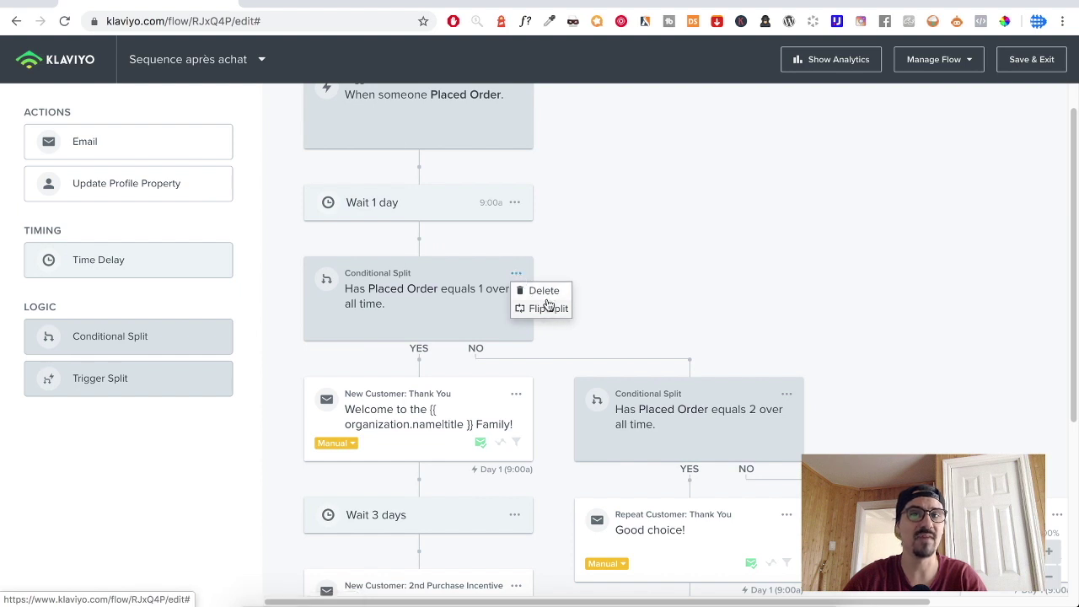
pyautogui.click(544, 290)
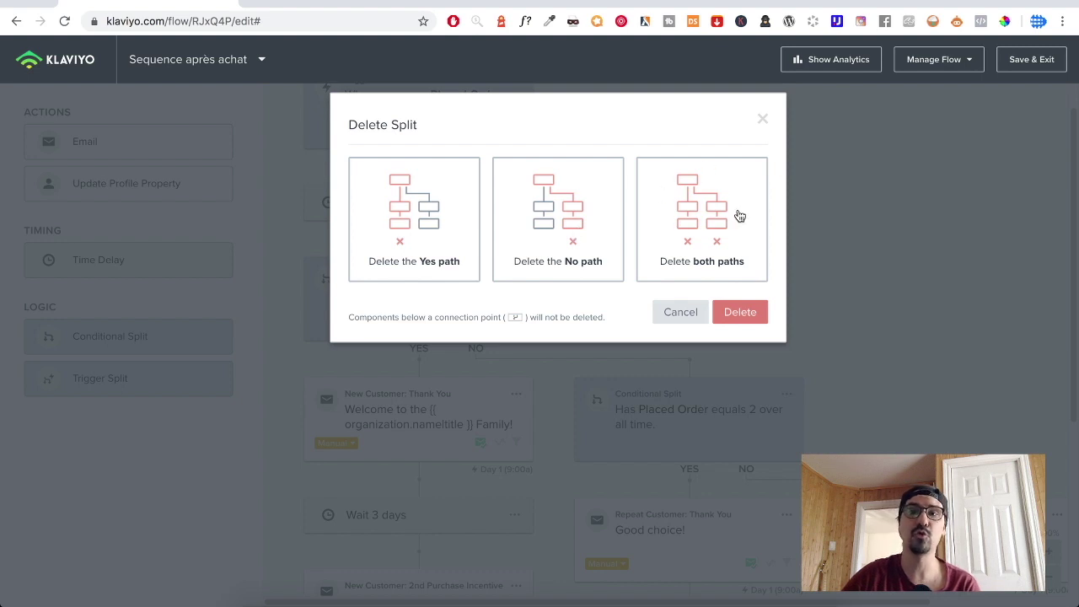
pyautogui.click(564, 204)
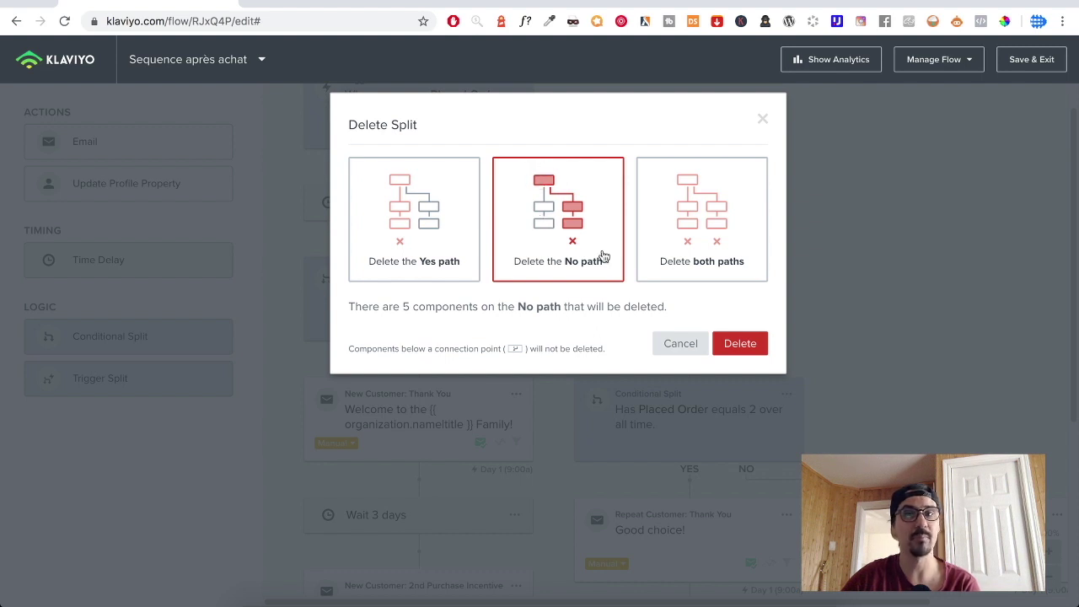
pyautogui.click(742, 341)
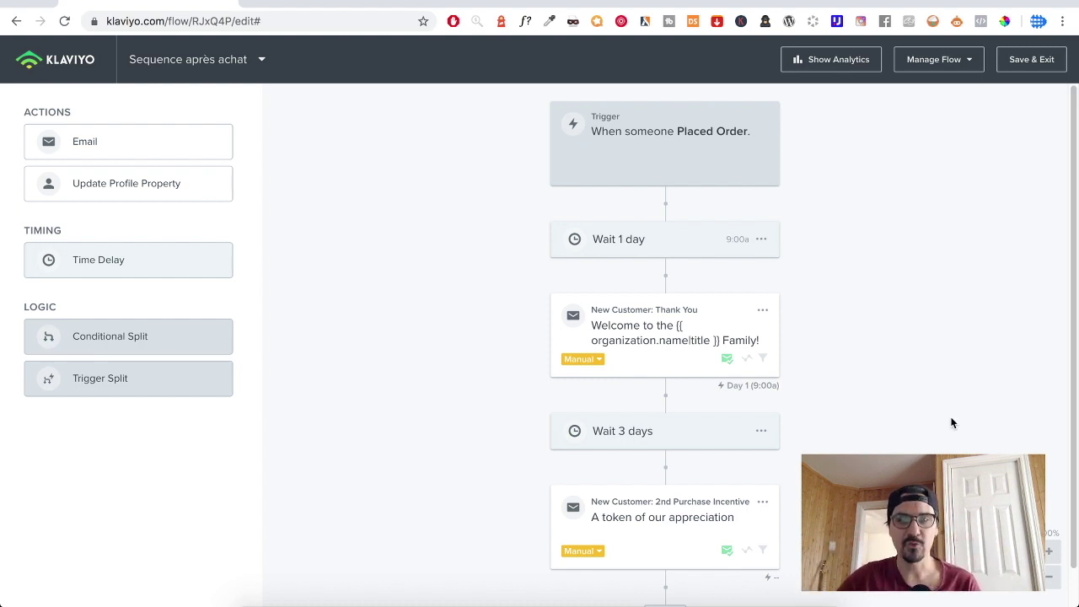
# Step: Delete the "New Customer: 2nd Purchase Incentive" email that follows the 3-day wait
pyautogui.scroll(-1, 755, 479)
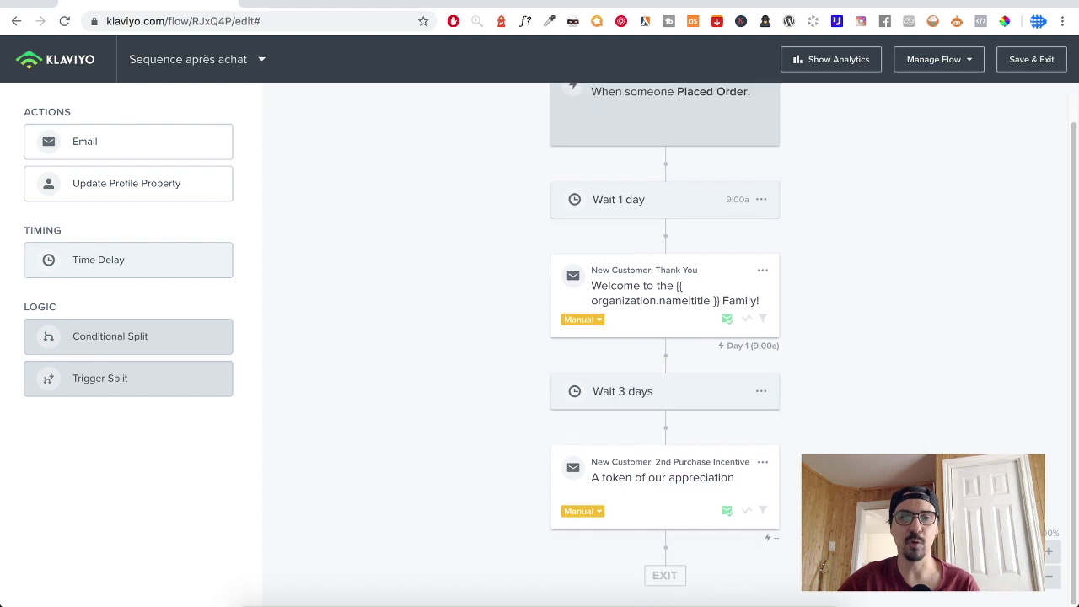
pyautogui.click(763, 461)
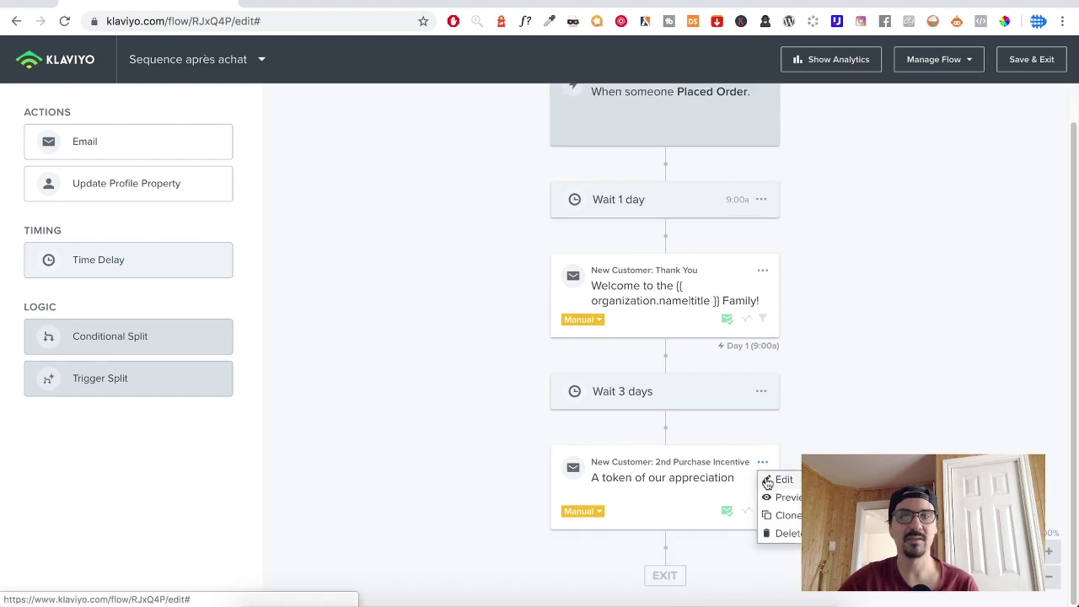
pyautogui.click(788, 532)
pyautogui.click(722, 228)
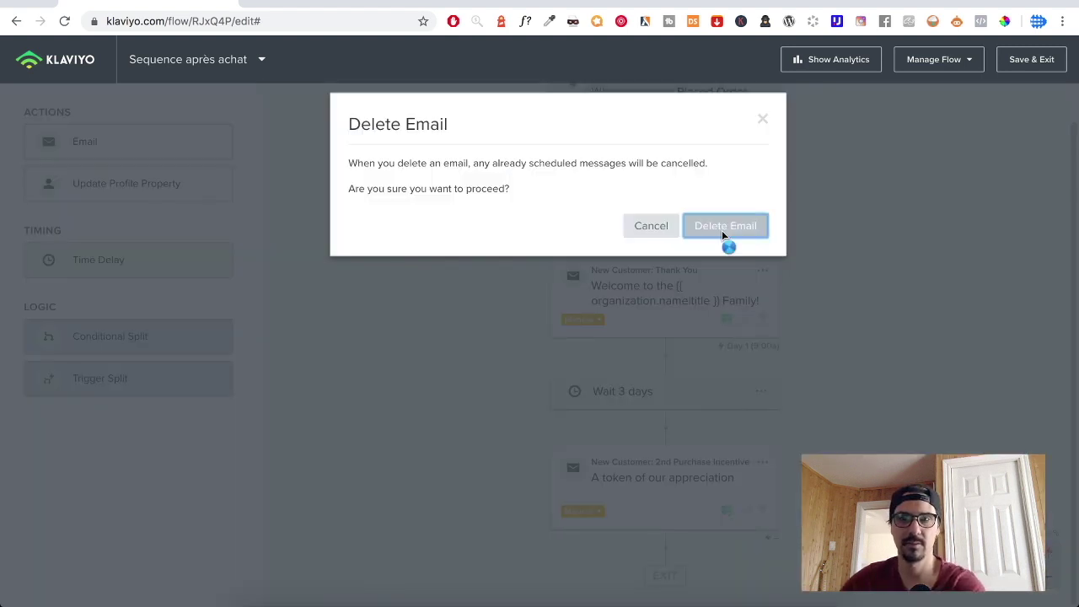
pyautogui.click(766, 433)
pyautogui.click(885, 386)
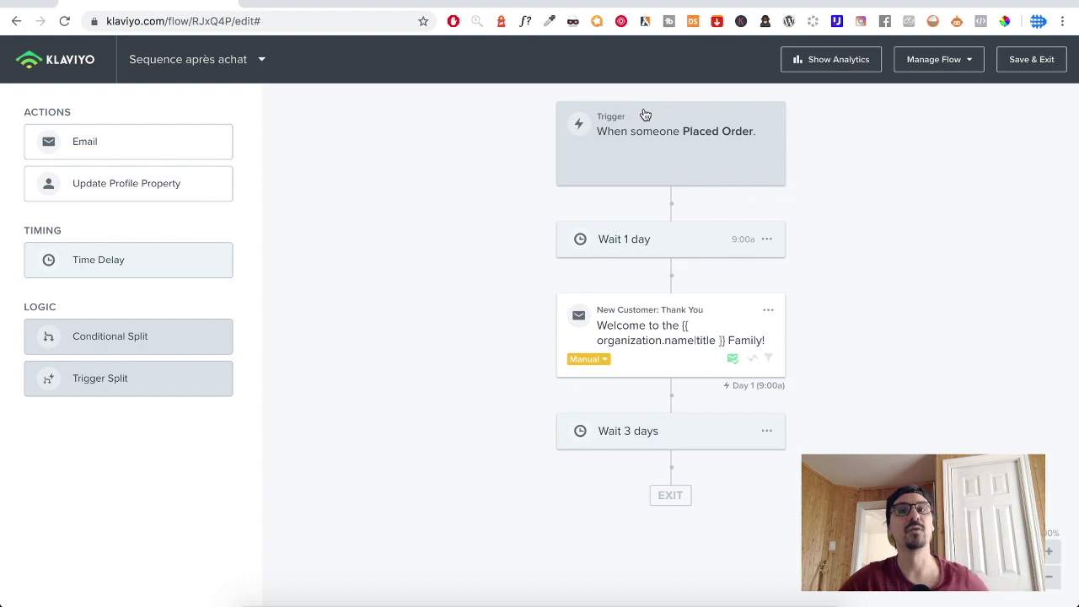
# Step: Review the trigger setup of the Placed Order flow trigger and close it
pyautogui.click(710, 150)
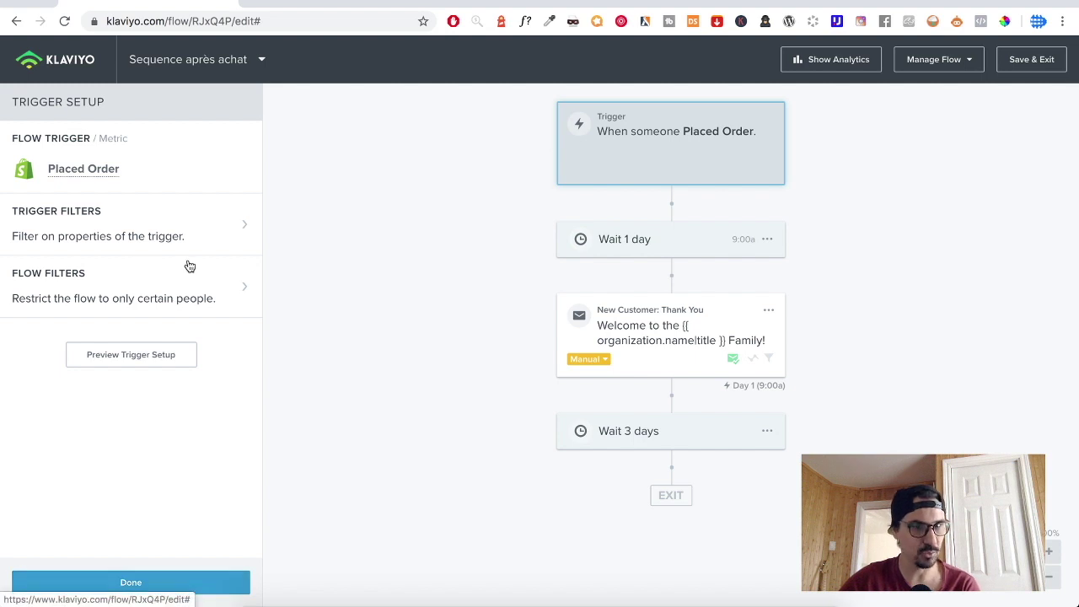
pyautogui.click(130, 583)
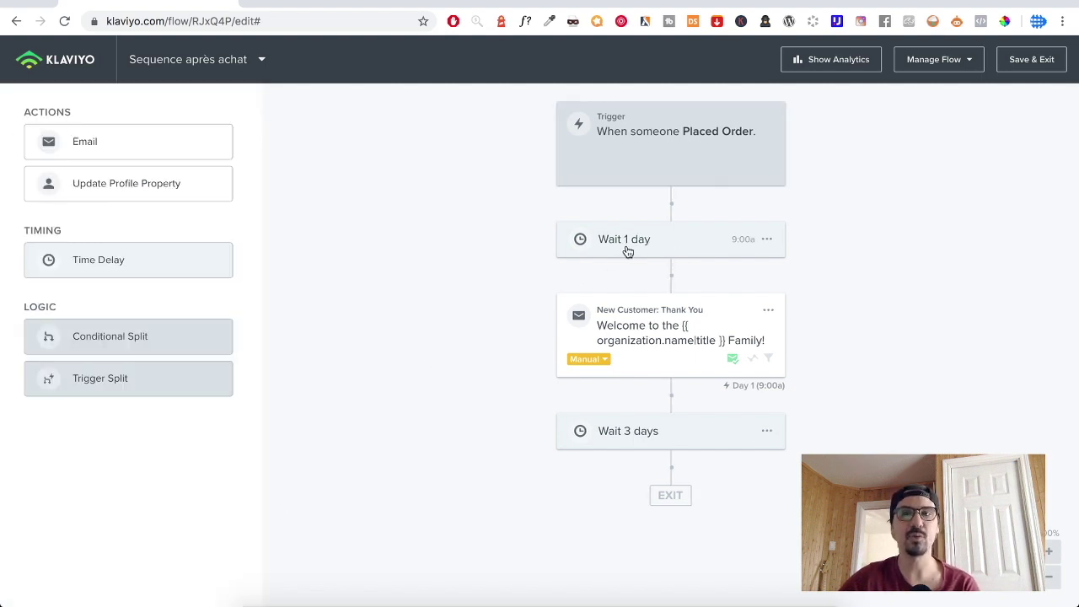
# Step: Set the first time delay to 1 day after the trigger
pyautogui.click(660, 242)
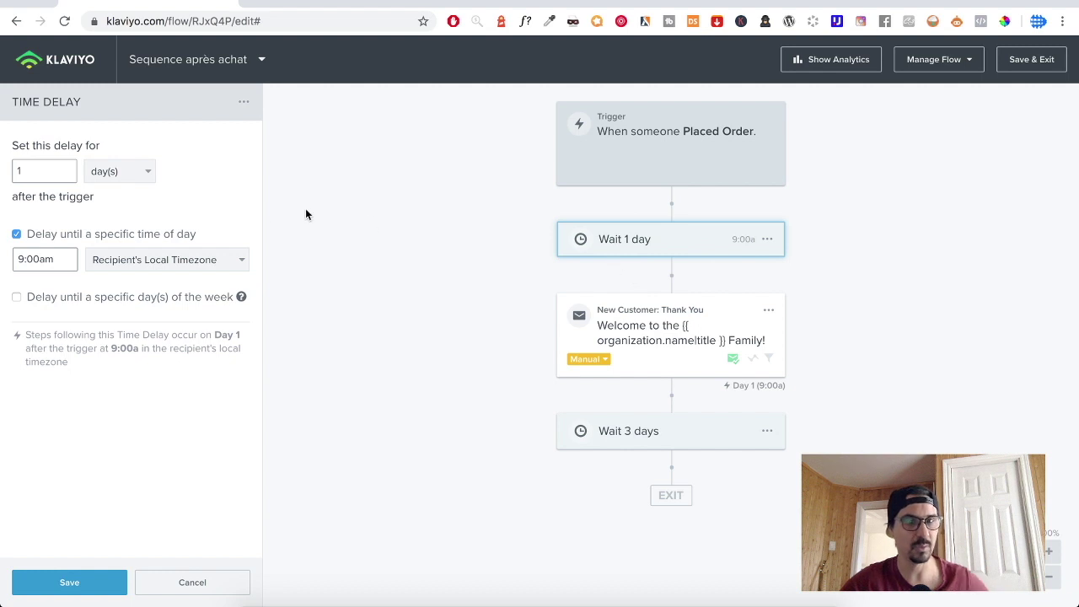
pyautogui.click(115, 173)
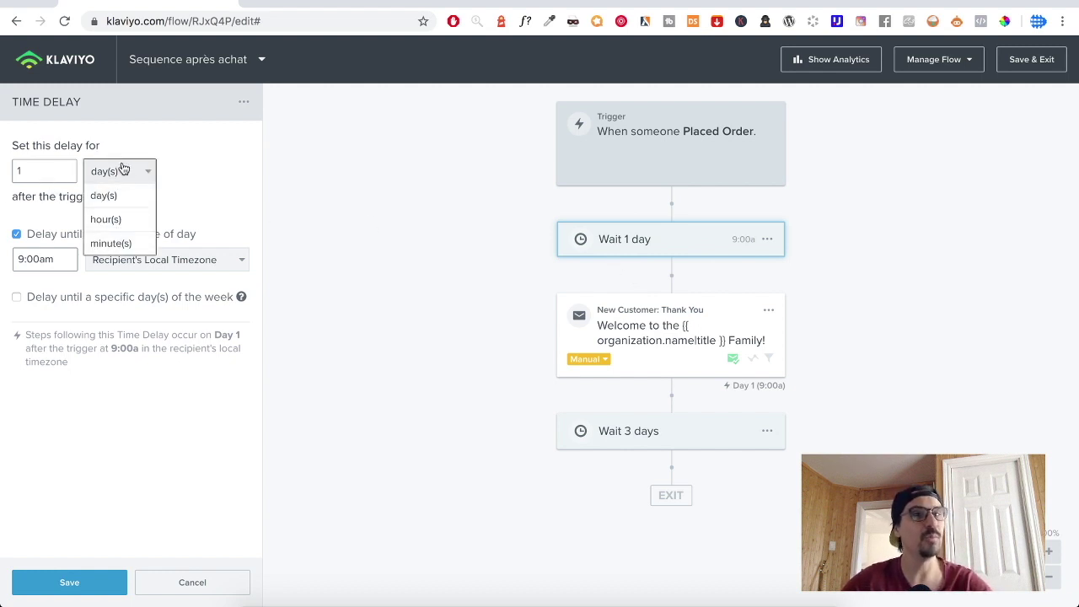
pyautogui.click(26, 172)
pyautogui.moveTo(26, 172); pyautogui.dragTo(11, 170)
pyautogui.write('3')
pyautogui.write('5')
pyautogui.write('1')
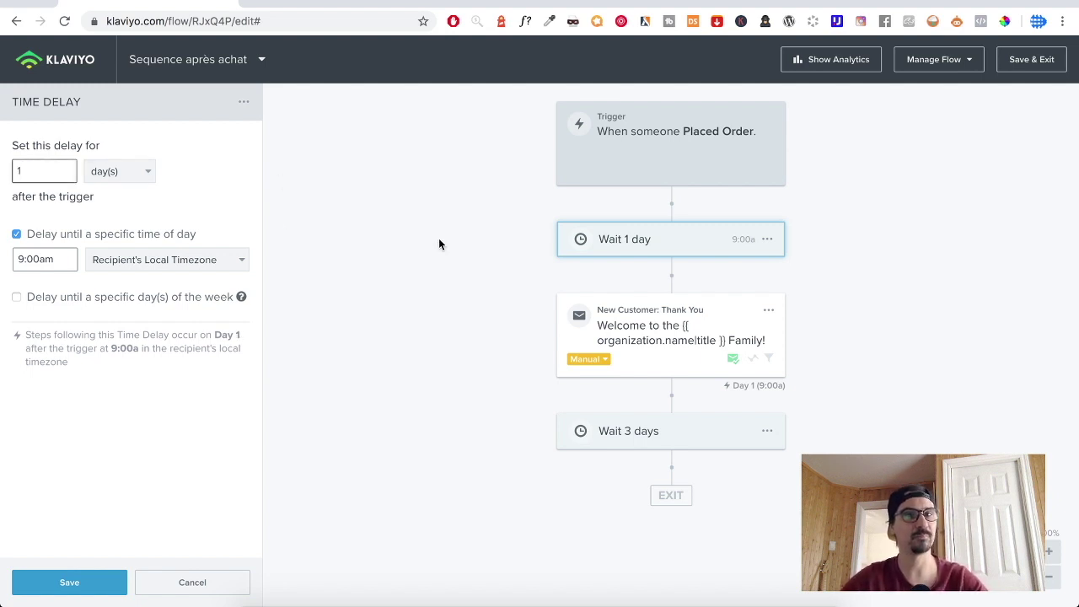
pyautogui.click(438, 244)
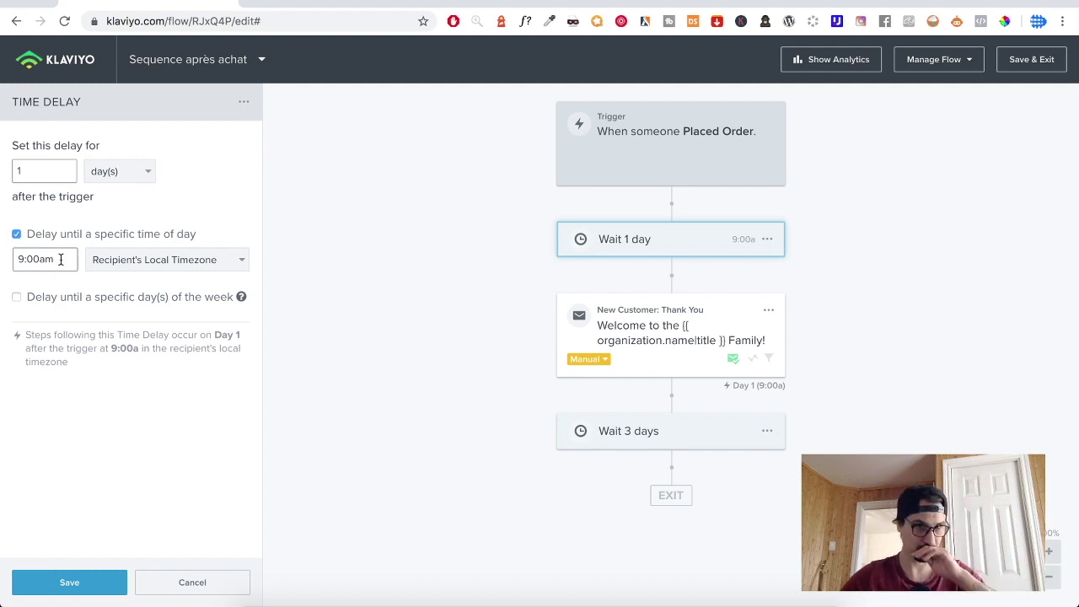
# Step: Check the timezone choices for the delay's 9:00am send time and save the delay with Recipient's Local Timezone
pyautogui.click(127, 263)
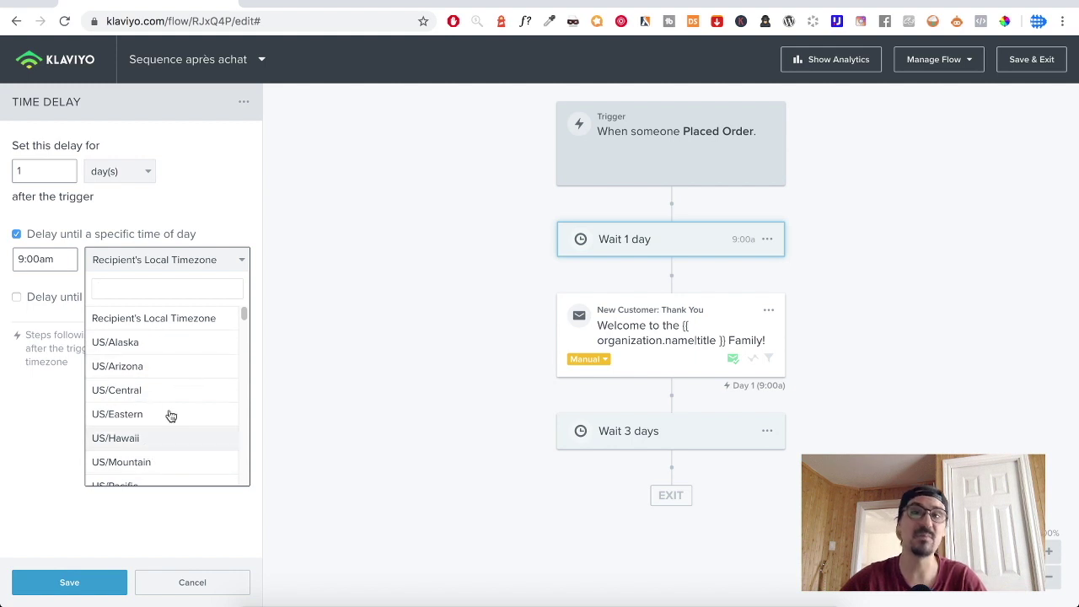
pyautogui.scroll(-1, 177, 438)
pyautogui.scroll(-5, 173, 435)
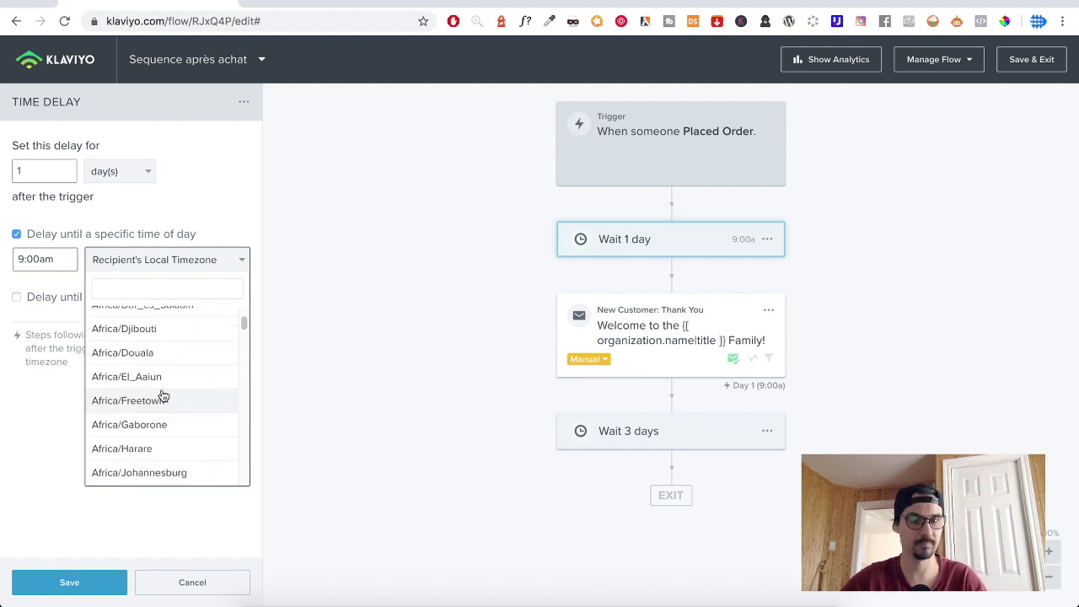
pyautogui.click(322, 291)
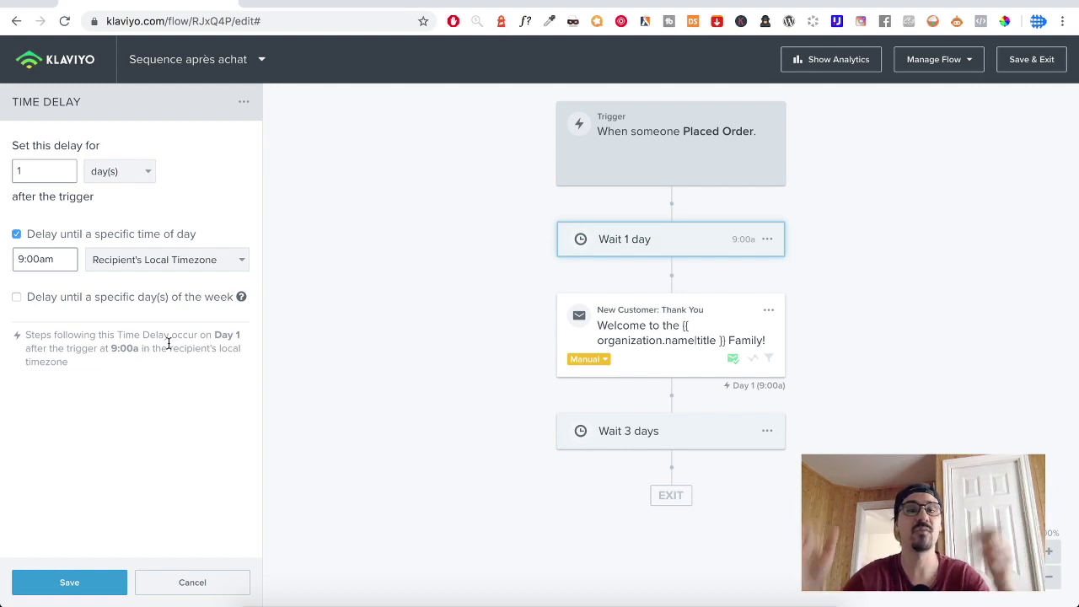
pyautogui.click(69, 582)
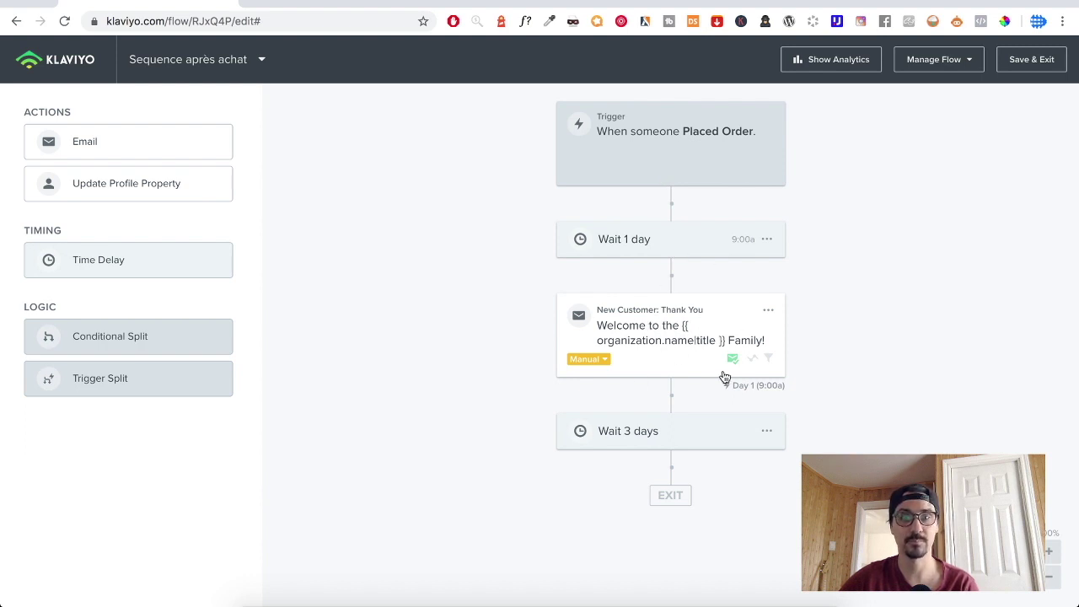
# Step: View the full analytics of the "New Customer: Thank You" email in a separate tab and return to the flow
pyautogui.click(693, 351)
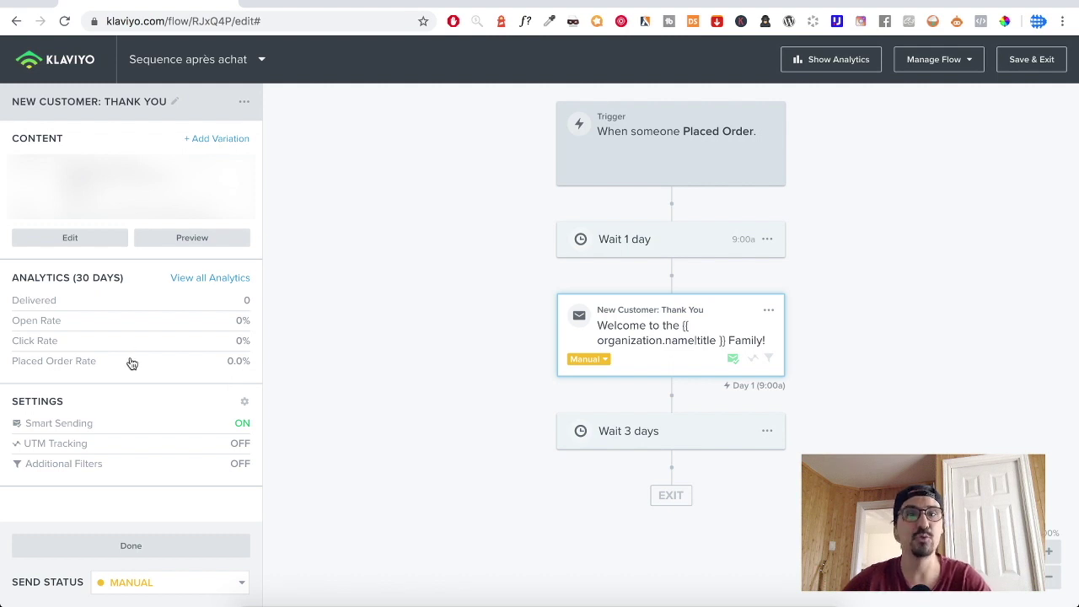
pyautogui.rightClick(209, 280)
pyautogui.click(226, 284)
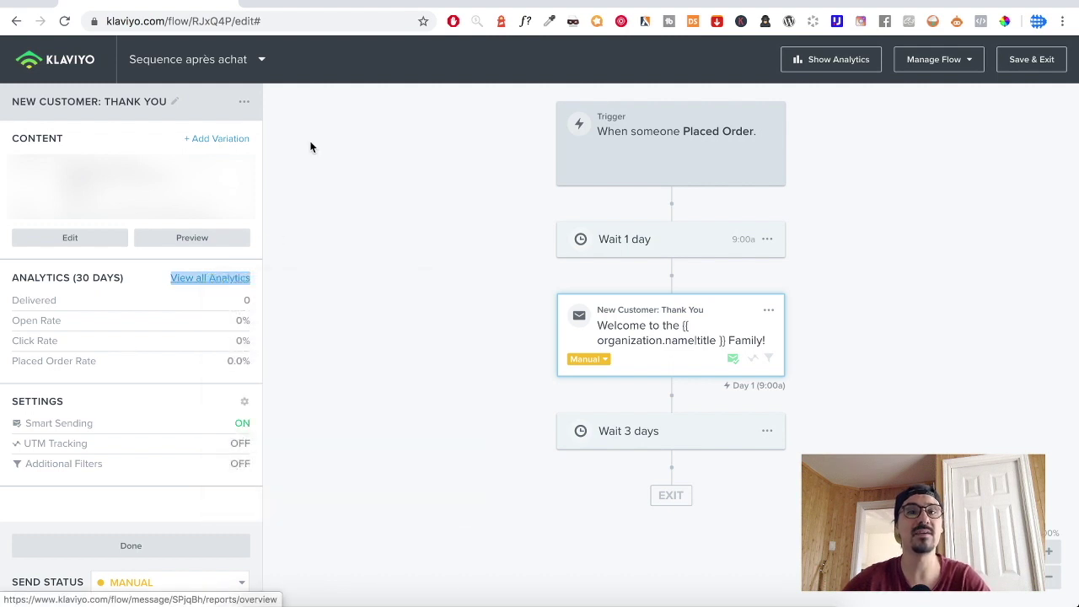
pyautogui.hotkey('ctrl', 'Tab')
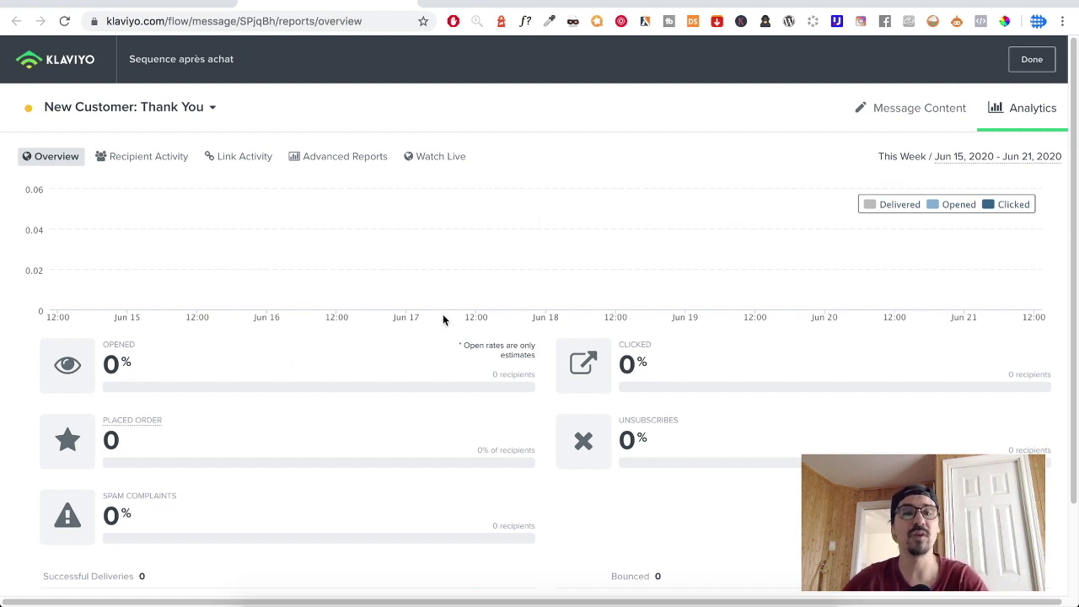
pyautogui.scroll(-1, 444, 319)
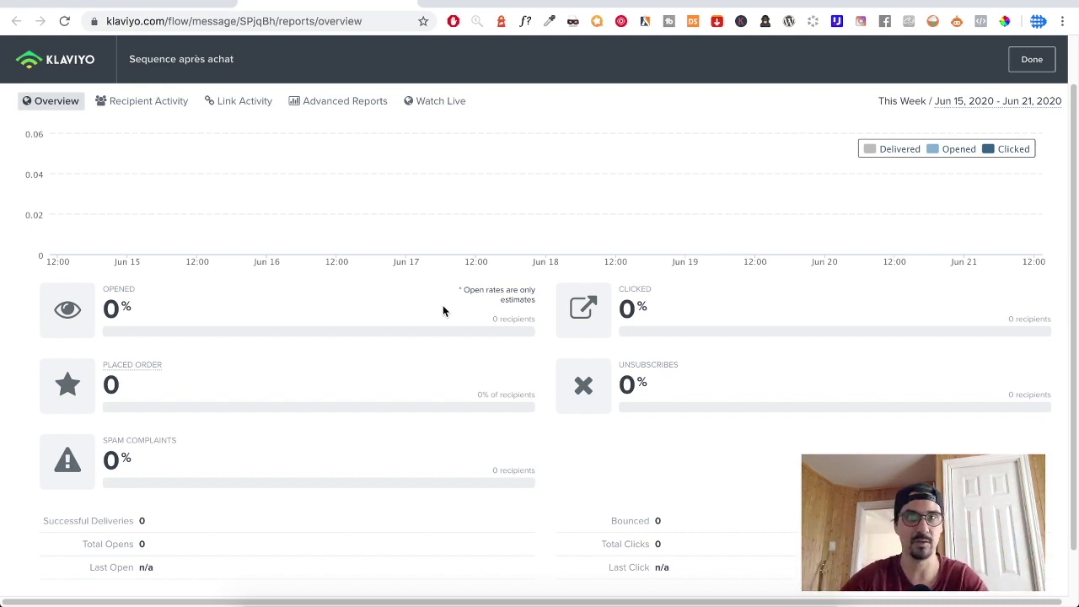
pyautogui.scroll(2, 404, 195)
pyautogui.click(405, 2)
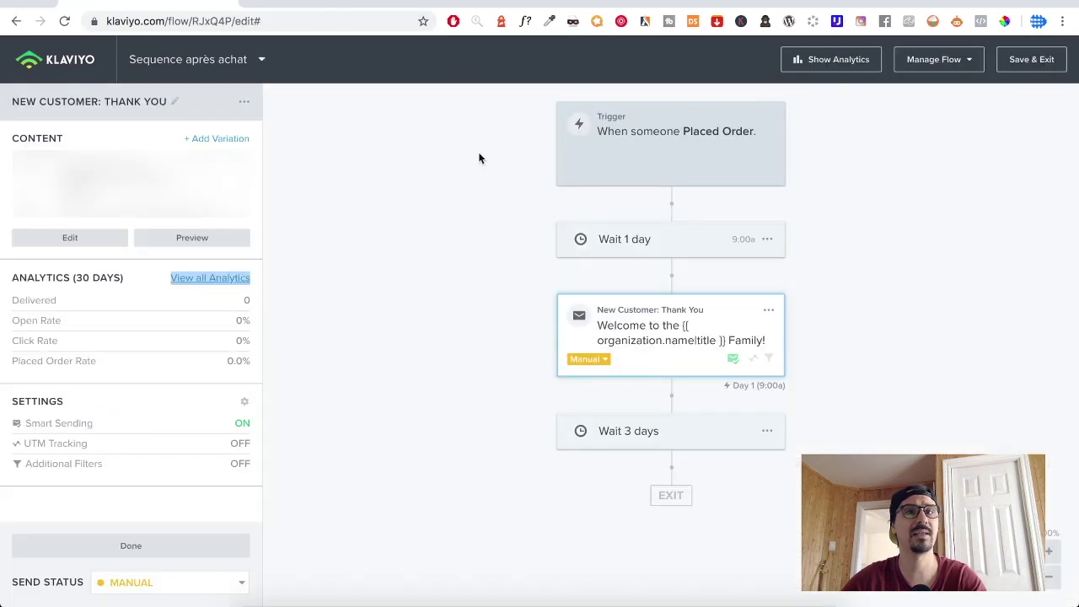
pyautogui.click(440, 338)
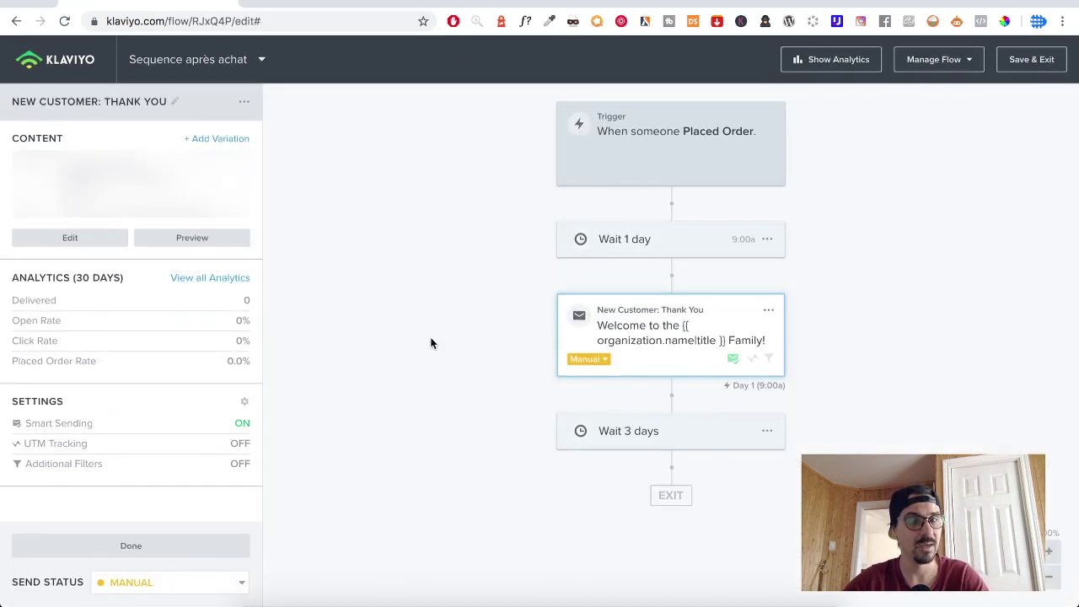
# Step: Turn off Smart Sending for the "New Customer: Thank You" email
pyautogui.click(77, 431)
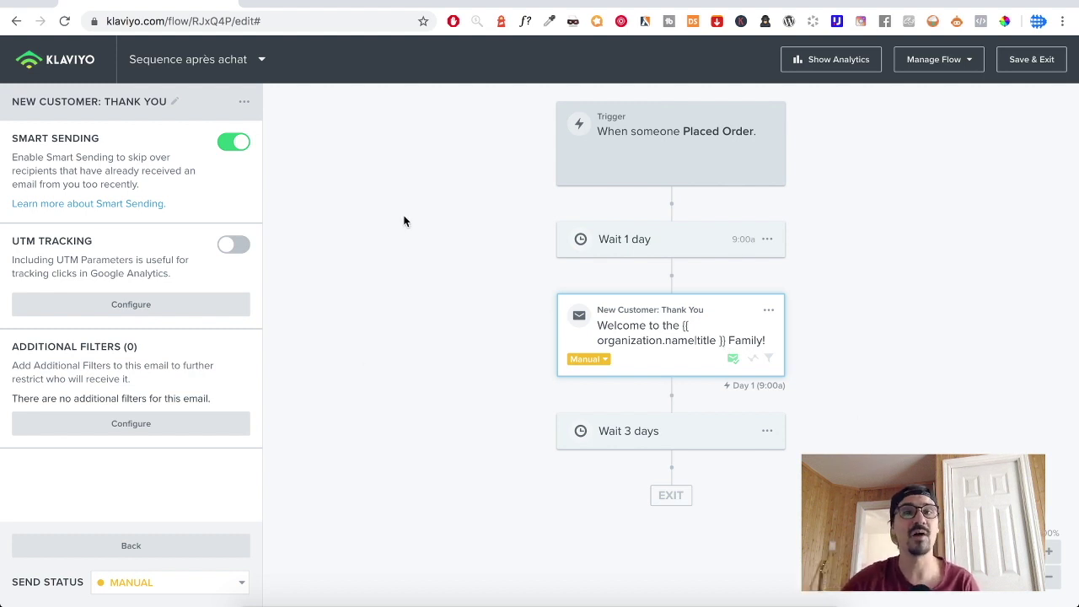
pyautogui.click(234, 145)
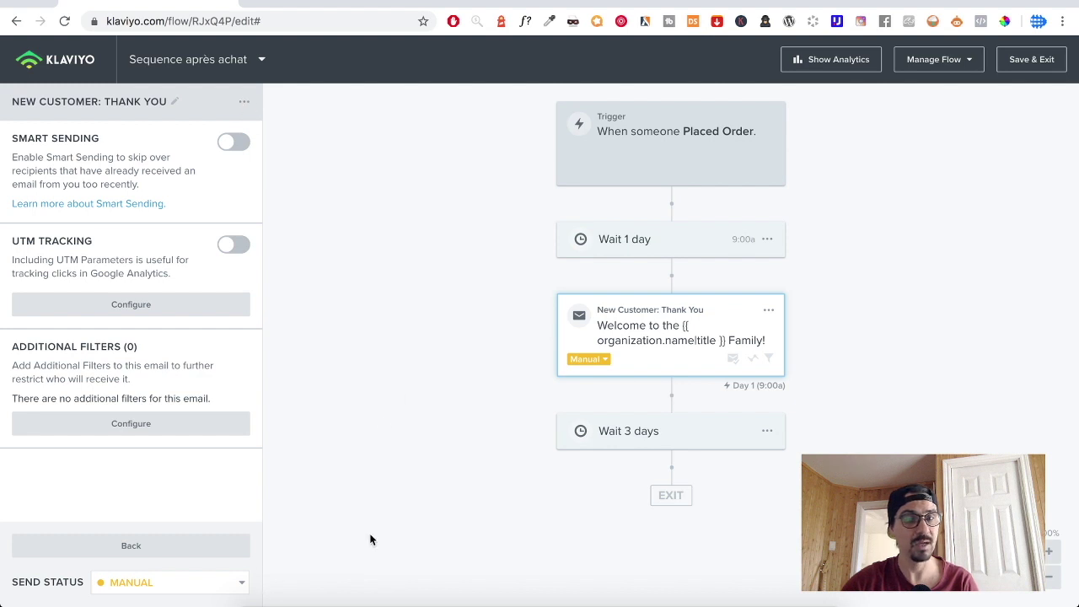
pyautogui.click(161, 547)
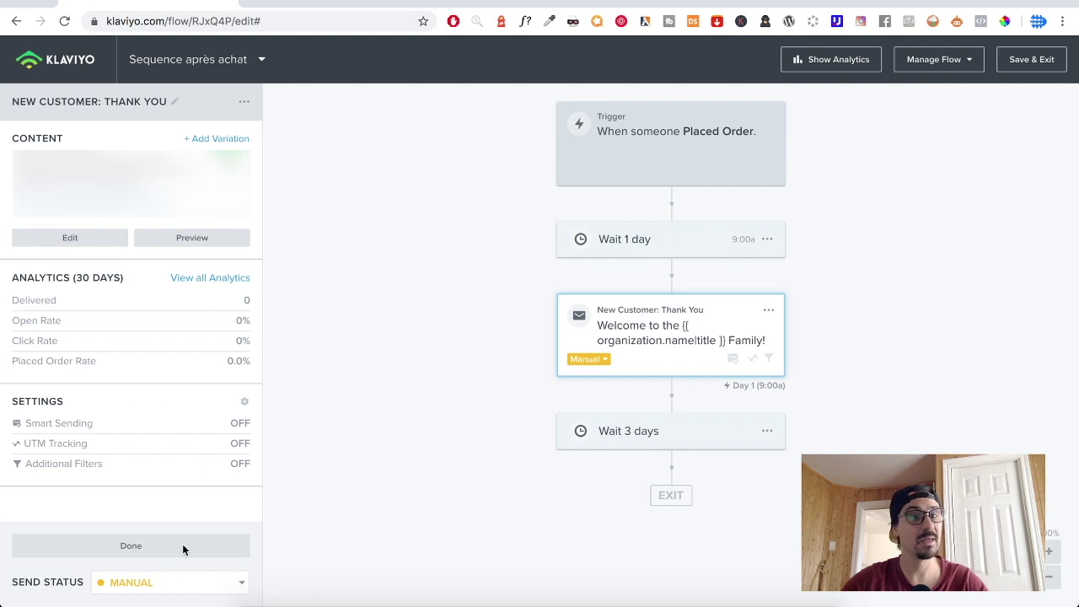
# Step: Try the Live send status on the "New Customer: Thank You" email and switch it back to Manual
pyautogui.click(152, 585)
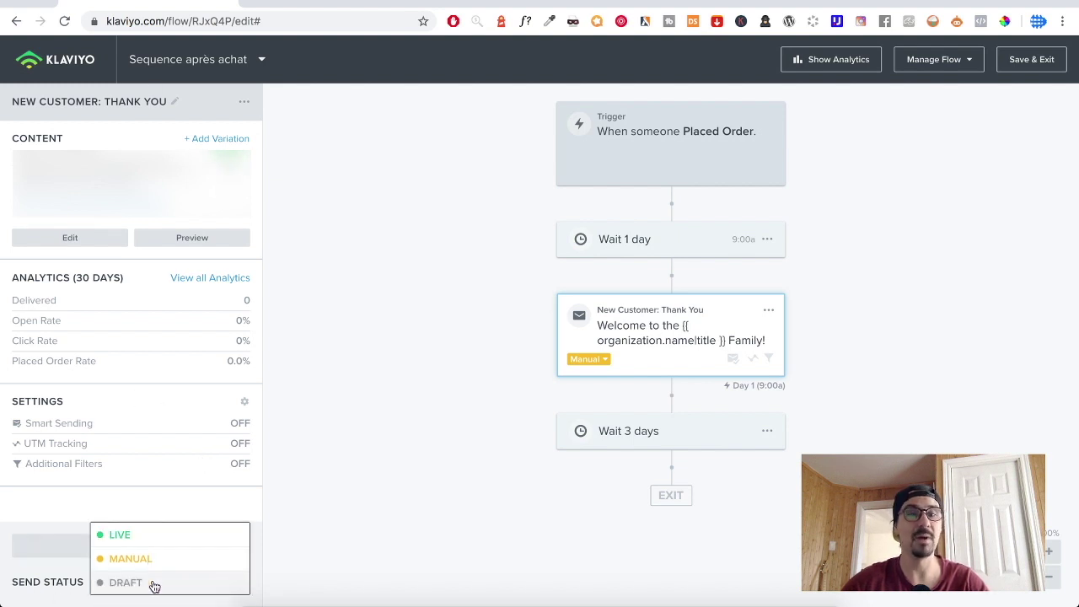
pyautogui.click(384, 549)
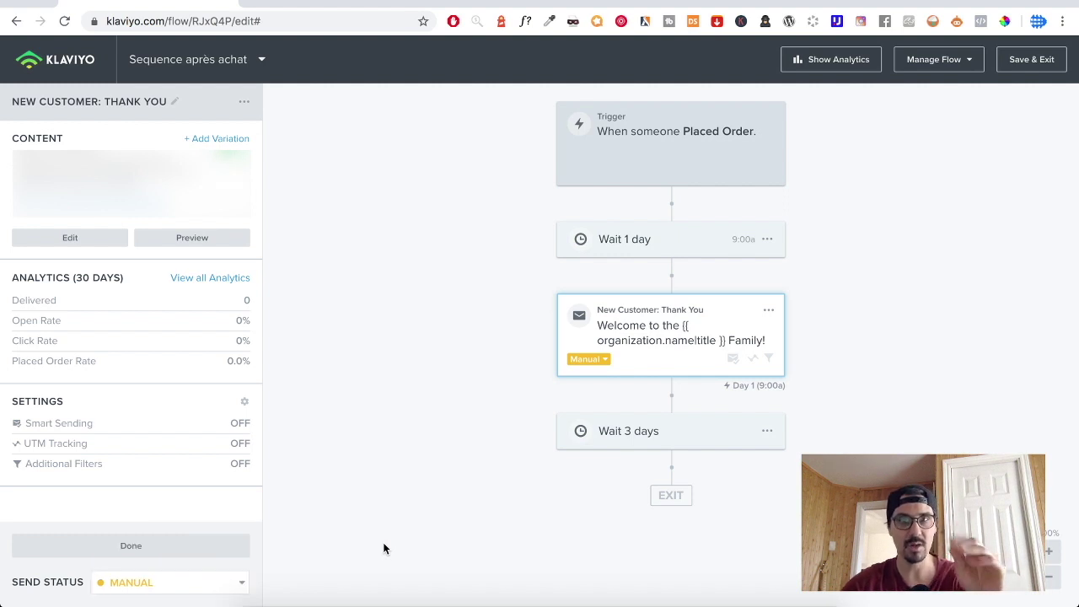
pyautogui.click(174, 590)
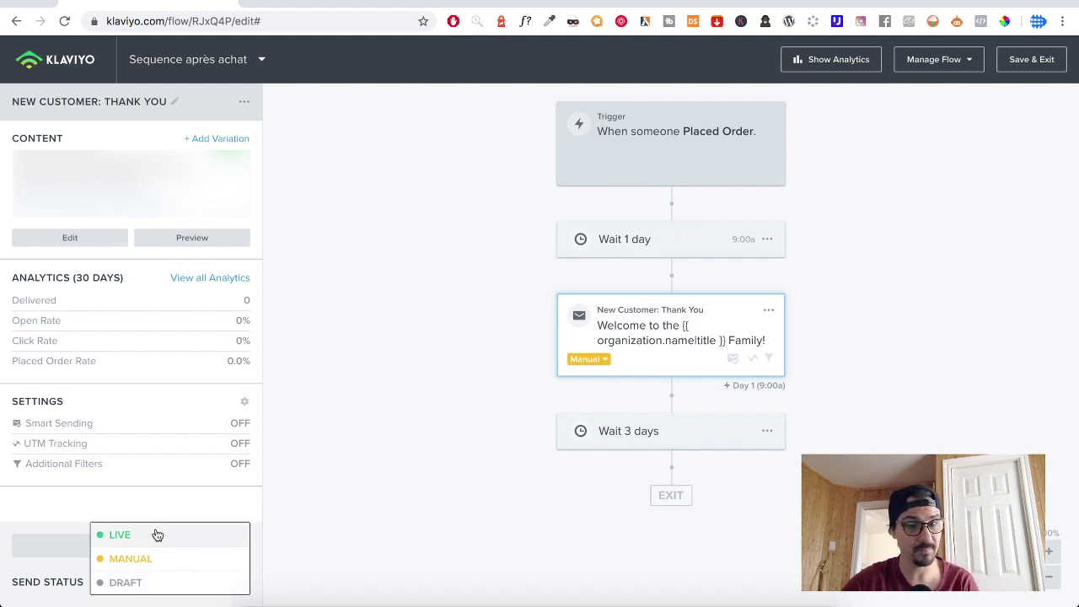
pyautogui.click(156, 533)
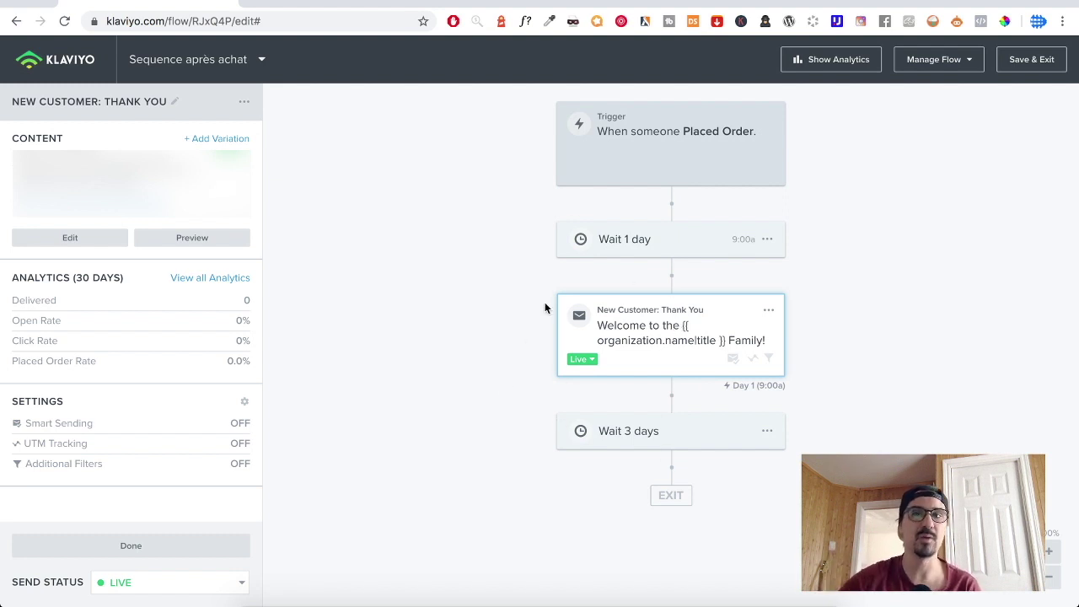
pyautogui.click(214, 582)
pyautogui.click(213, 557)
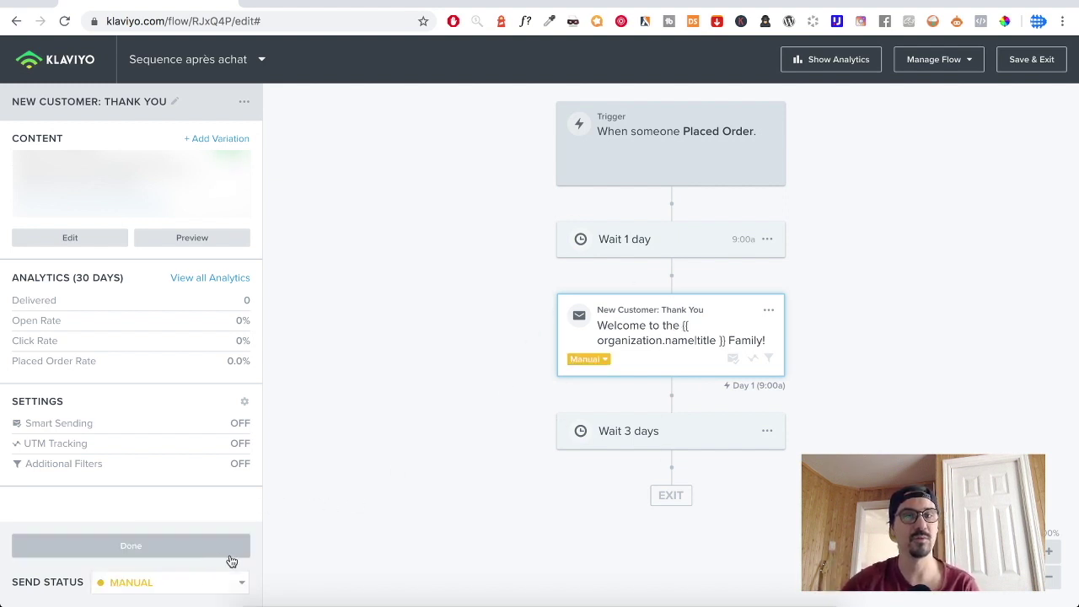
# Step: Try the Draft send status on the "New Customer: Thank You" email and restore Manual
pyautogui.click(176, 583)
pyautogui.click(162, 582)
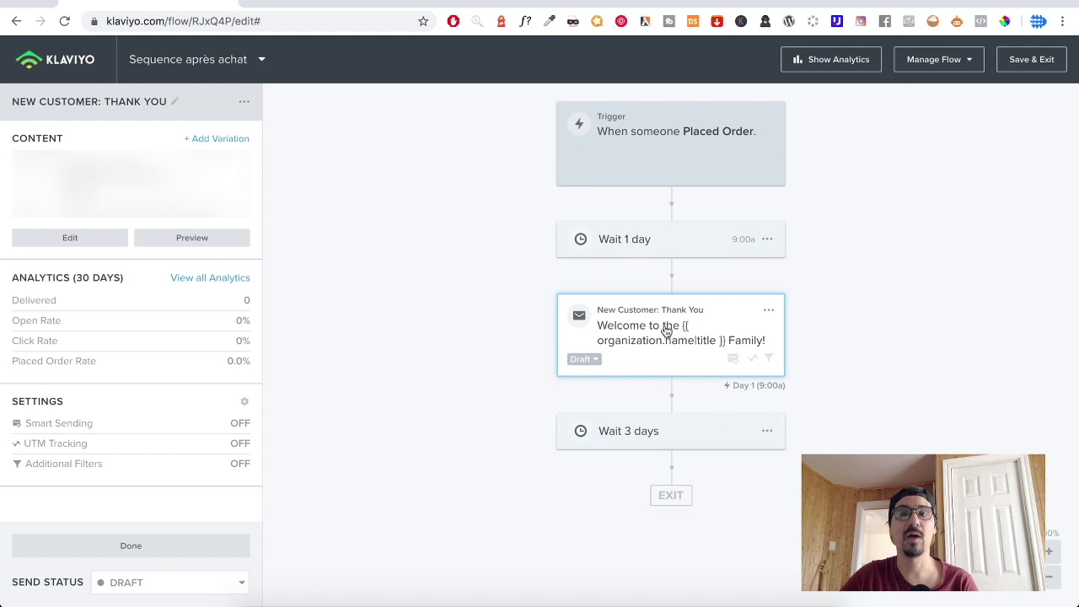
pyautogui.click(155, 591)
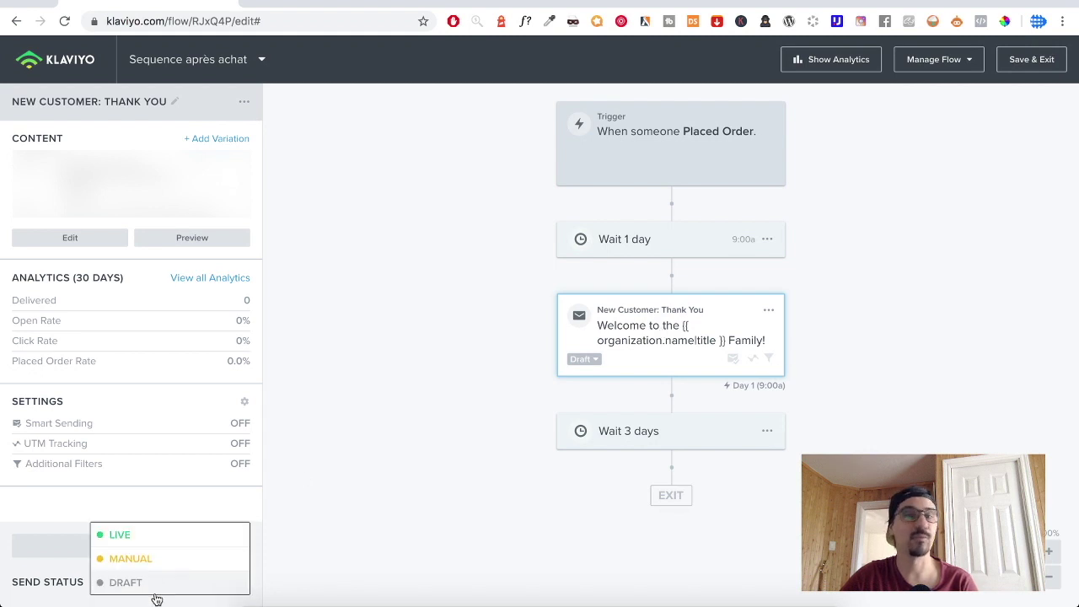
pyautogui.click(203, 558)
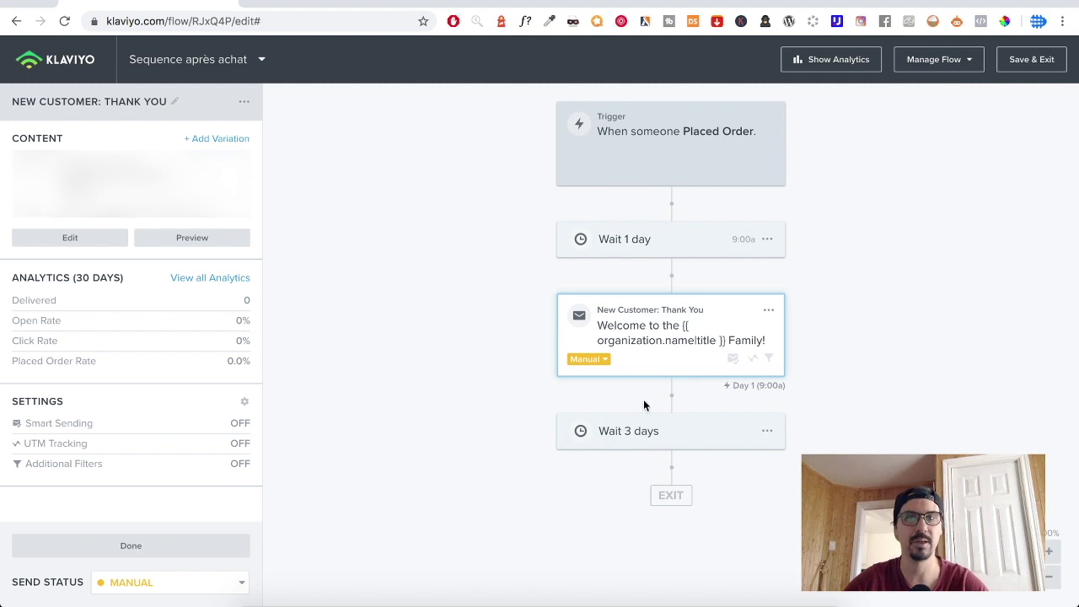
# Step: Open the message content of the "New Customer: Thank You" email and look through its text
pyautogui.click(679, 329)
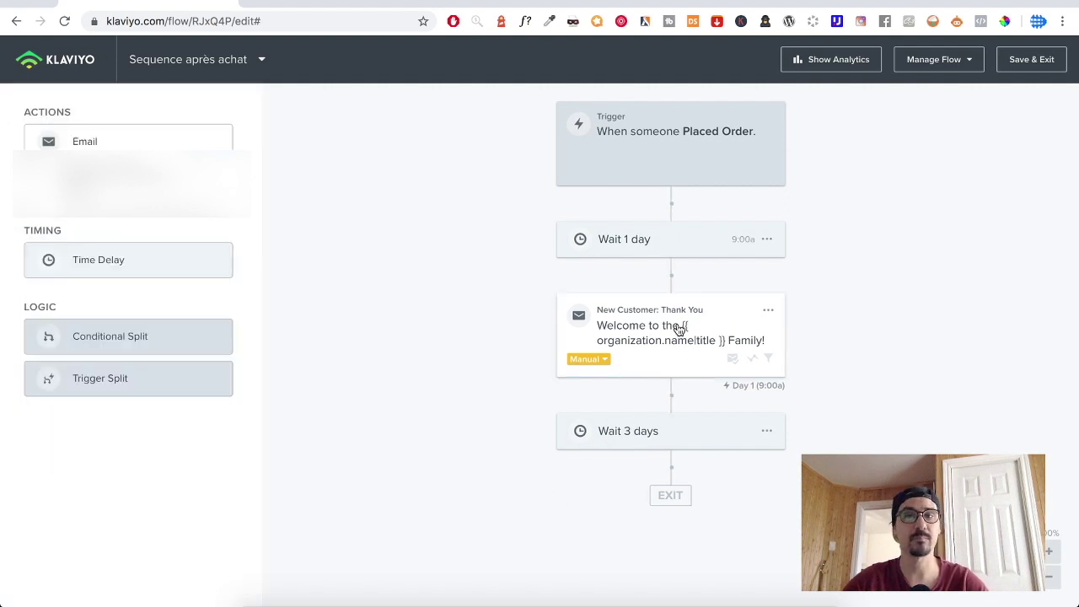
pyautogui.click(678, 329)
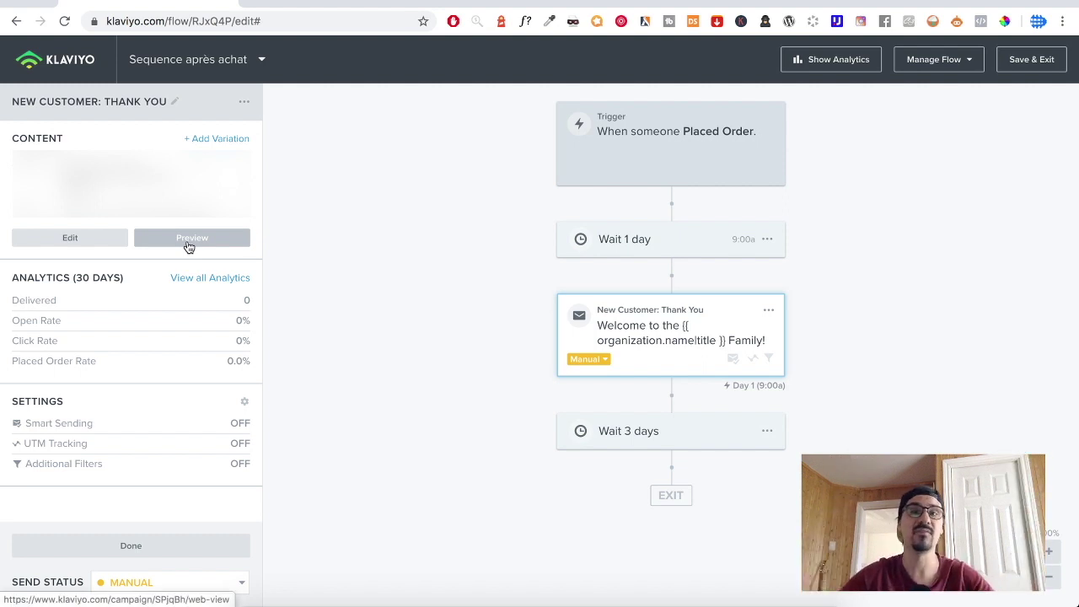
pyautogui.click(76, 240)
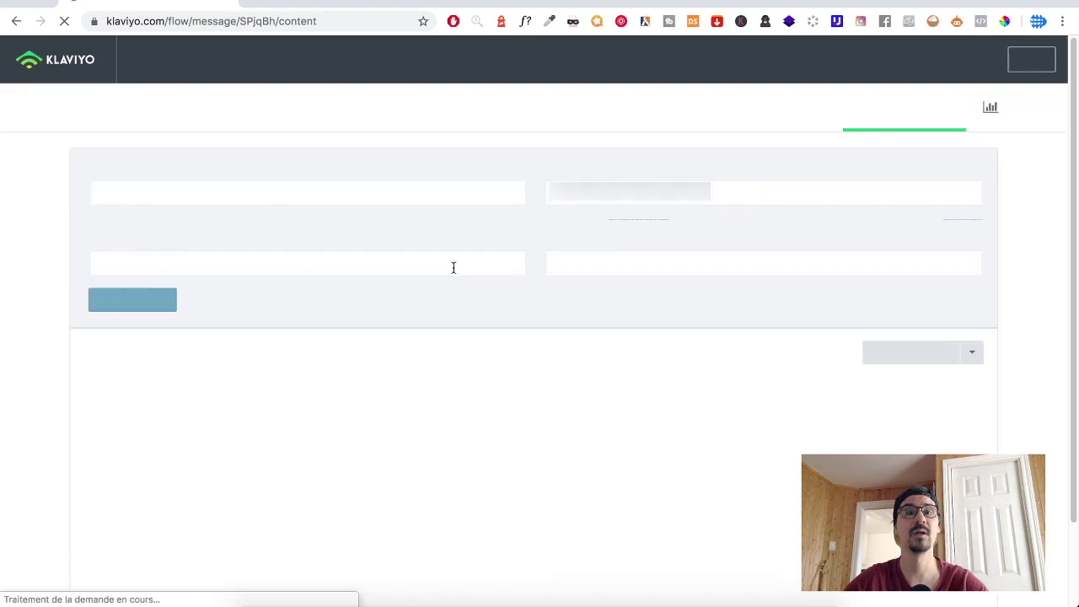
pyautogui.scroll(-2, 580, 352)
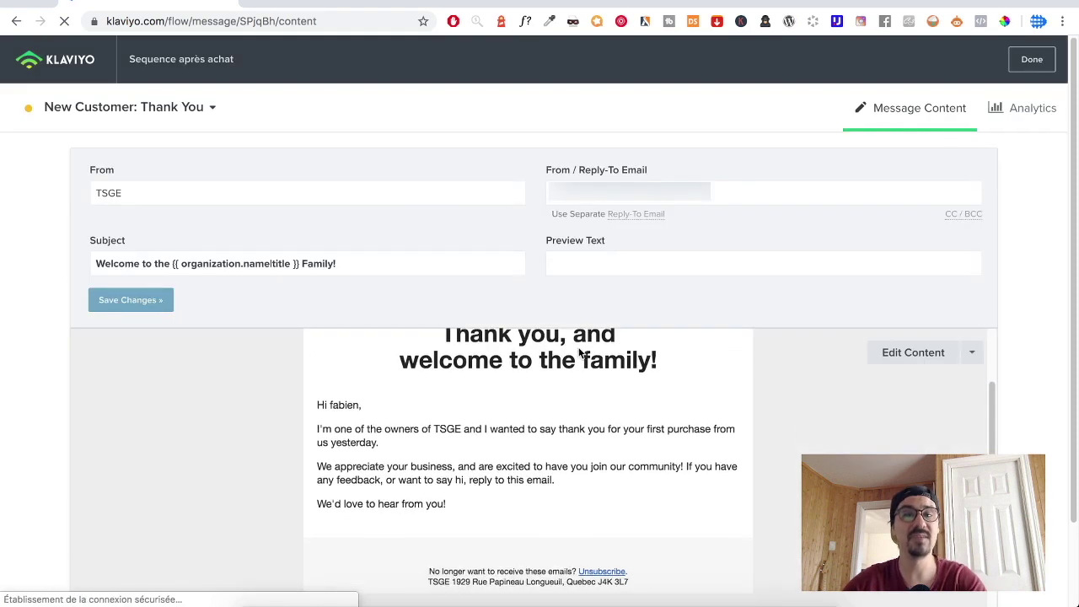
pyautogui.scroll(2, 587, 363)
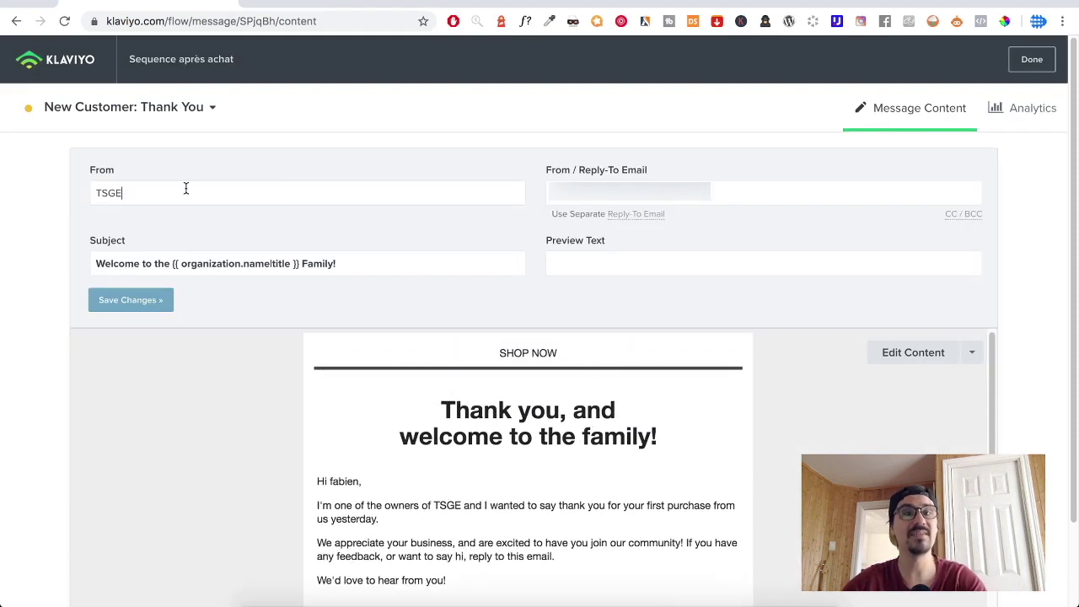
# Step: Replace the company name in the From field with the sender's first name and enter a new From / Reply-To email address
pyautogui.moveTo(186, 189); pyautogui.dragTo(71, 193)
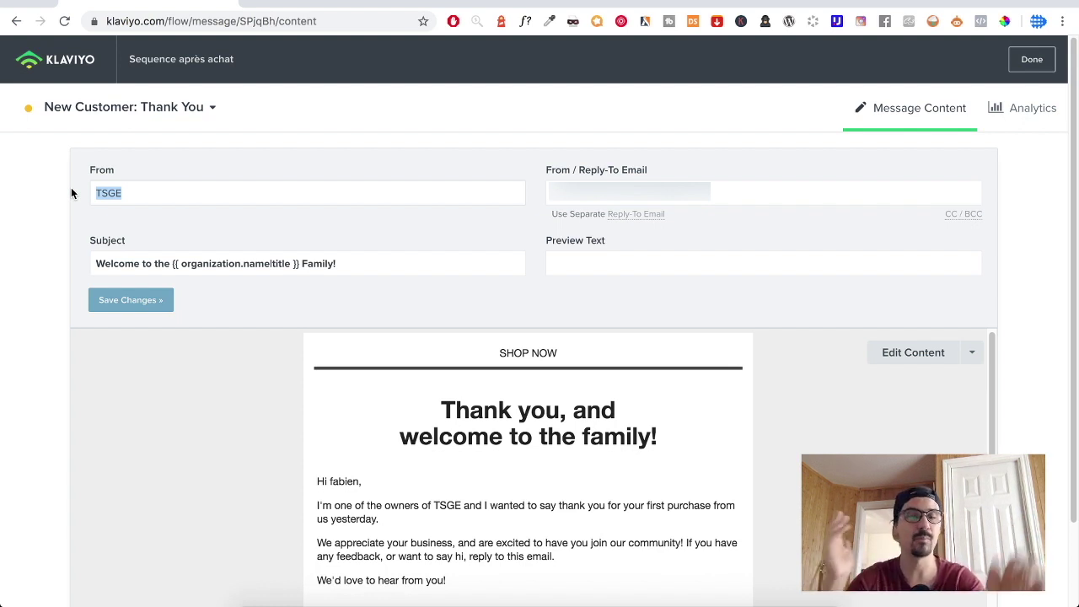
pyautogui.write('Brid')
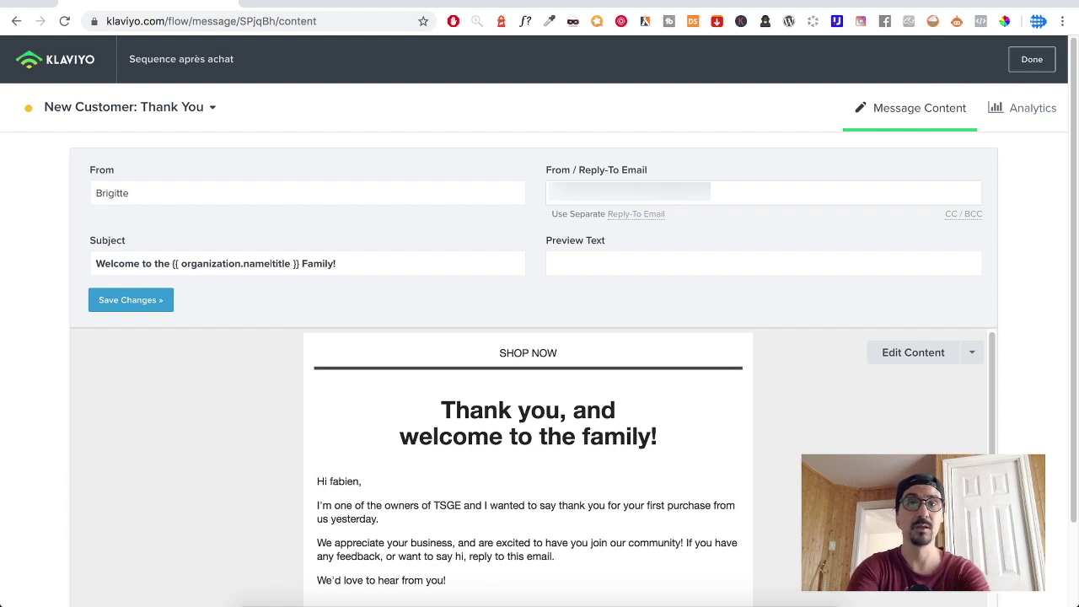
pyautogui.write('site.com')
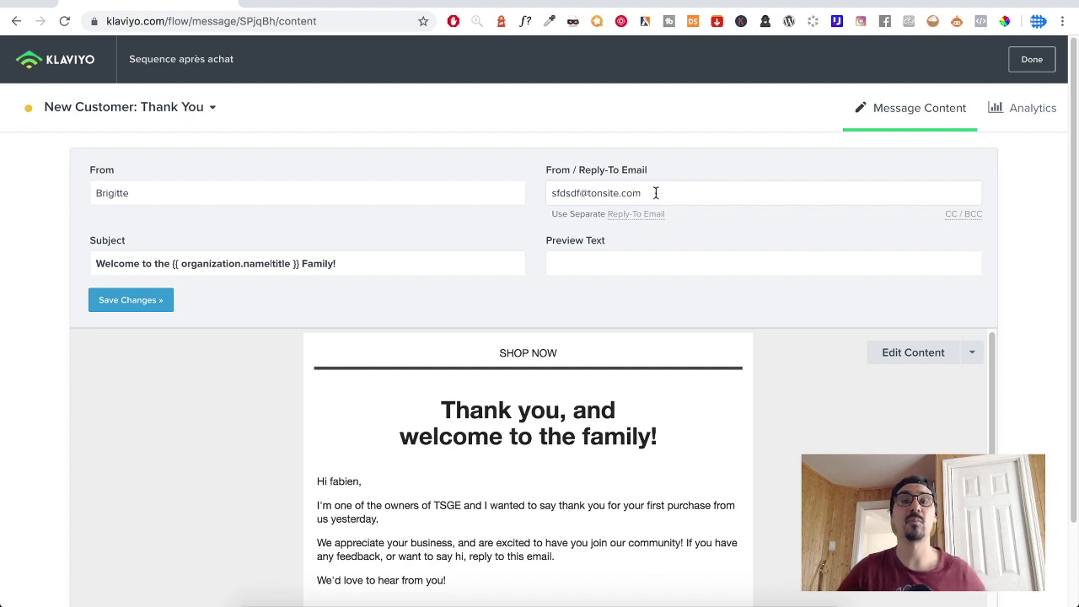
# Step: Replace the part before the @ sign in the From / Reply-To email address
pyautogui.moveTo(582, 192); pyautogui.dragTo(531, 199)
pyautogui.press('BackSpace')
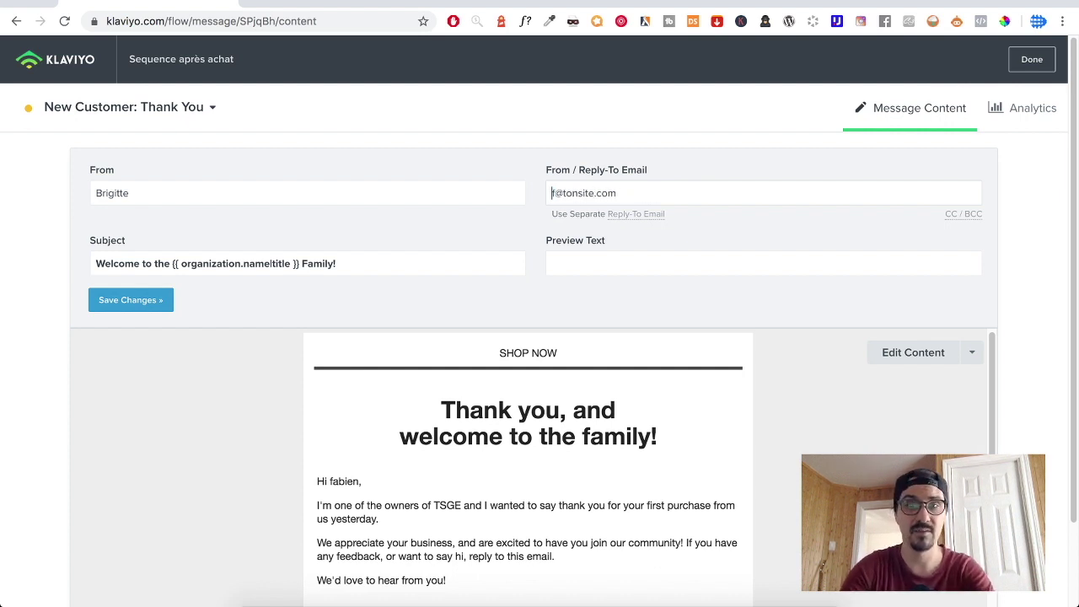
pyautogui.press('Delete')
pyautogui.write('info')
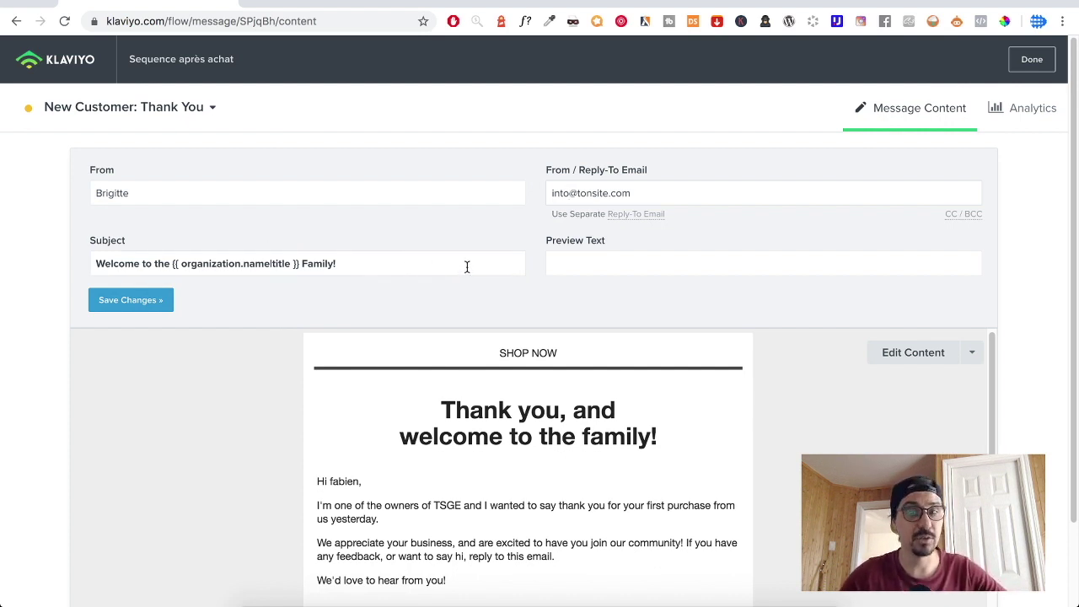
# Step: Change the email's subject to "Bienvenu dans la famille !" and save the changes
pyautogui.moveTo(388, 259); pyautogui.dragTo(103, 235)
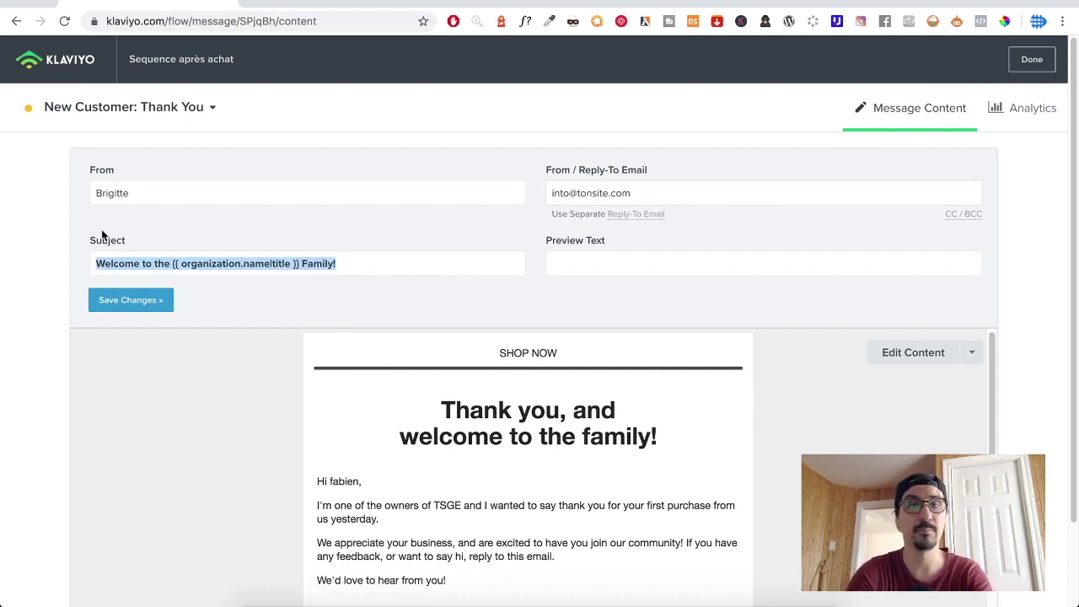
pyautogui.write('Bienvenue')
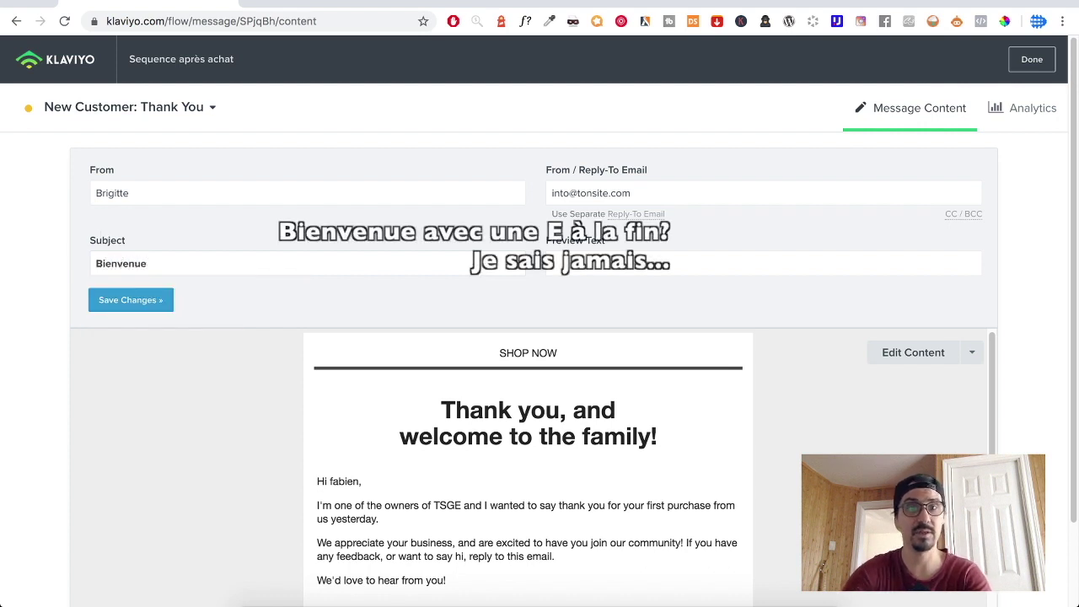
pyautogui.press('BackSpace')
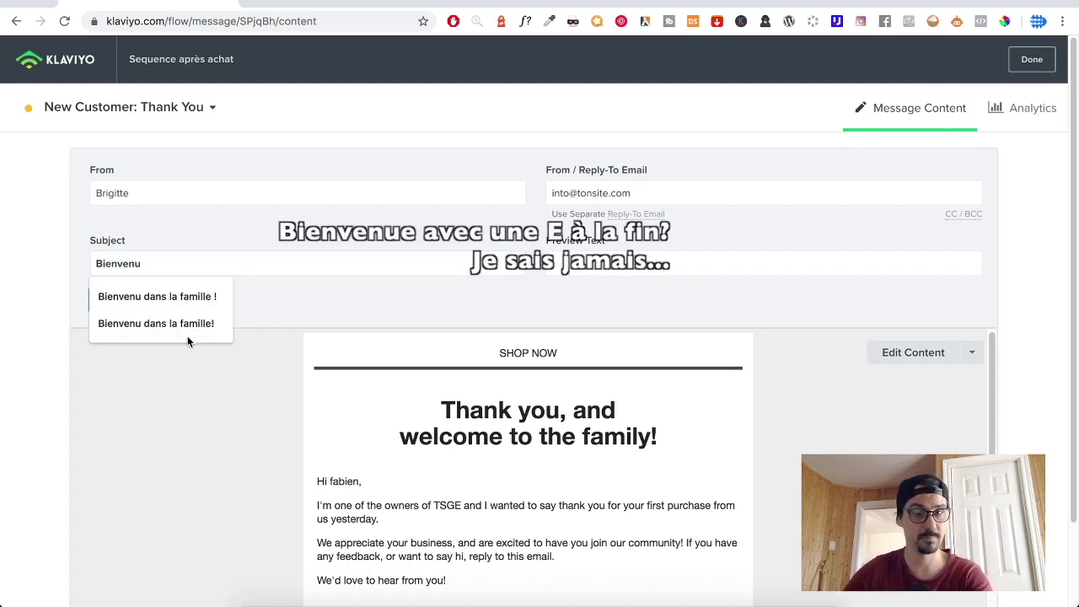
pyautogui.click(196, 296)
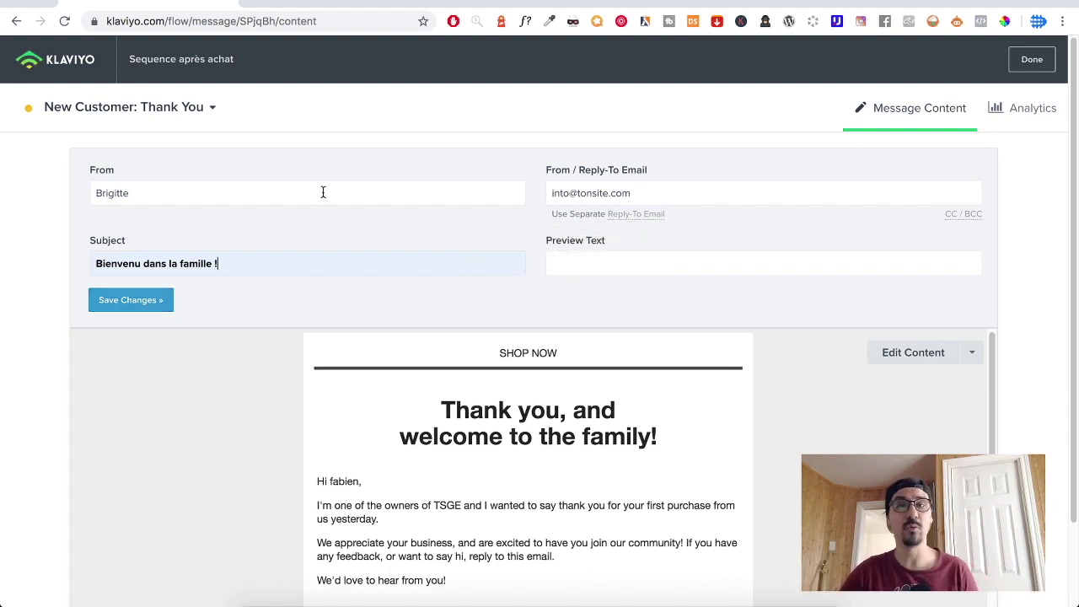
pyautogui.click(138, 304)
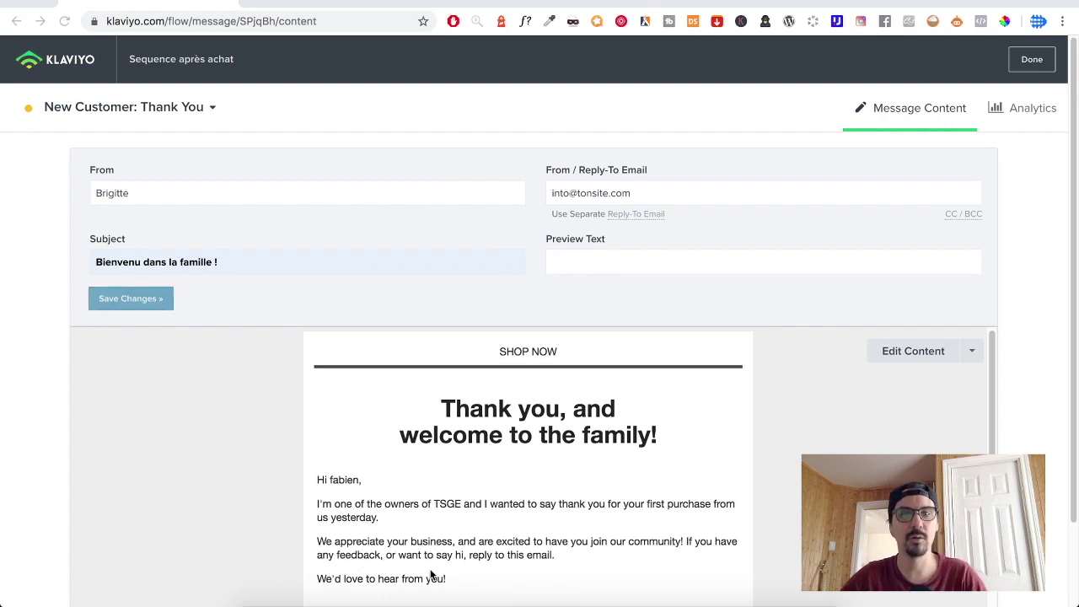
# Step: Open the email content for editing and add an empty image block above the SHOP NOW line
pyautogui.scroll(-1, 557, 486)
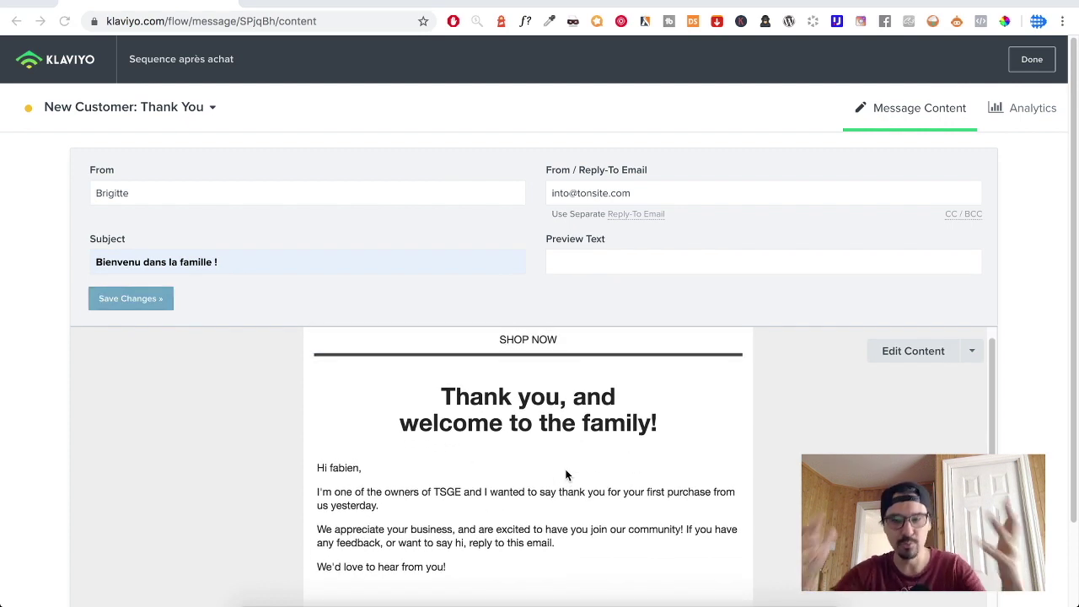
pyautogui.click(915, 353)
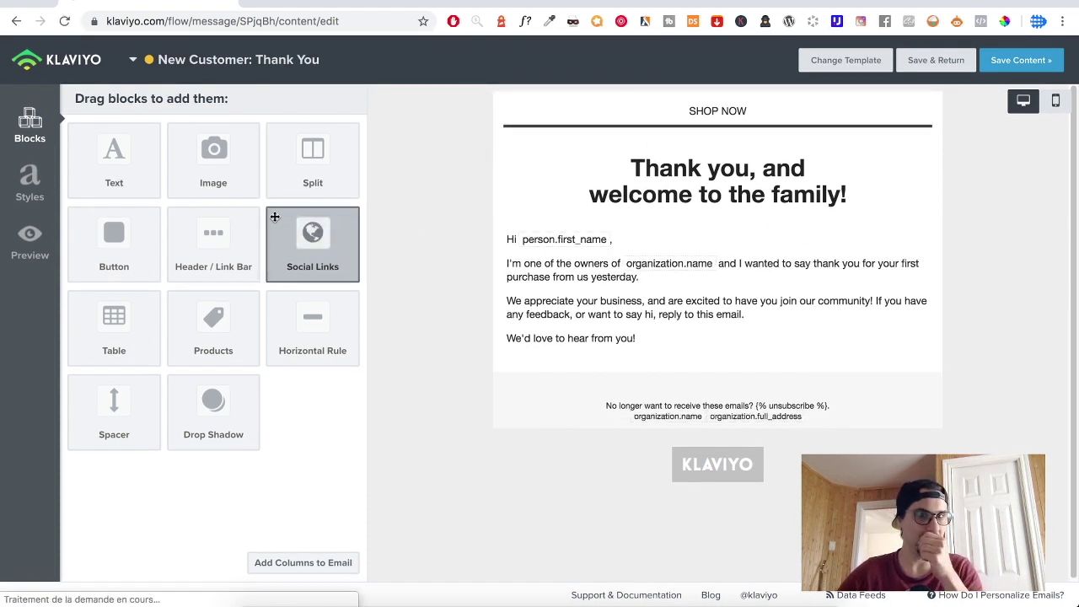
pyautogui.moveTo(235, 166); pyautogui.dragTo(588, 107)
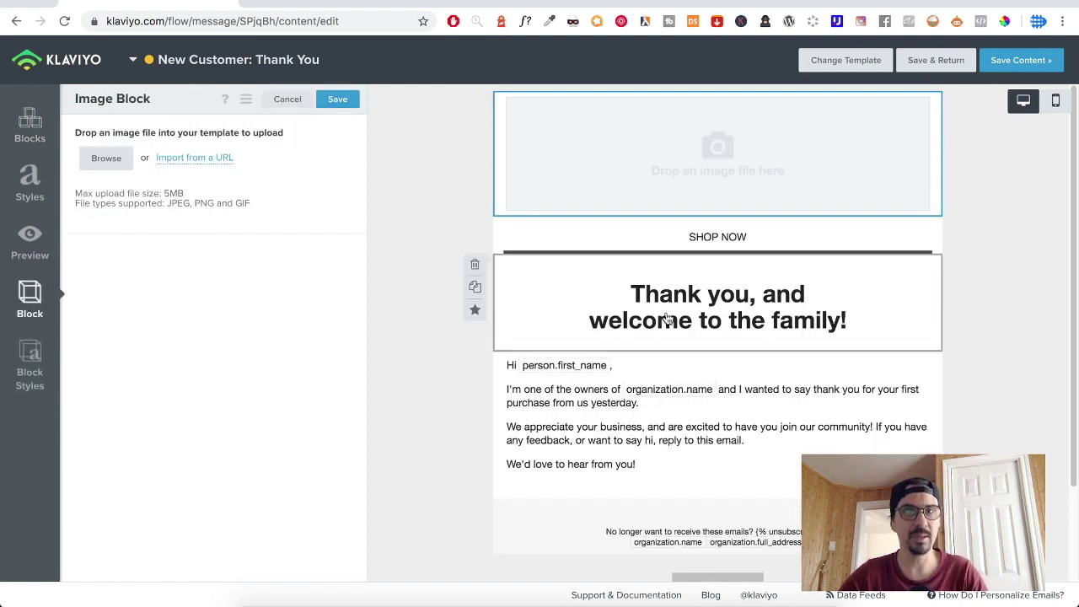
pyautogui.click(459, 388)
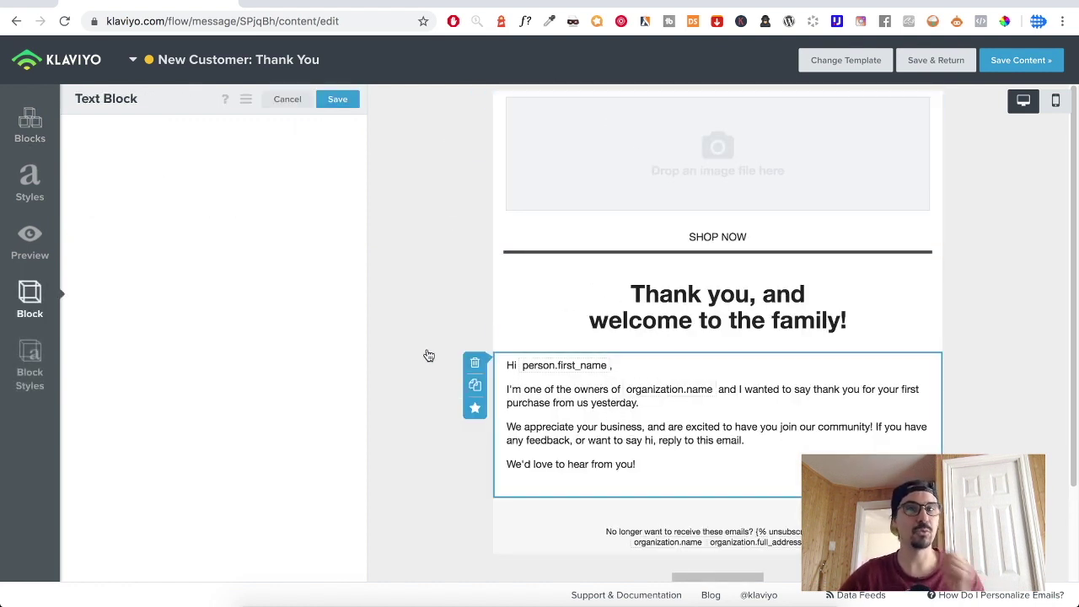
pyautogui.click(337, 99)
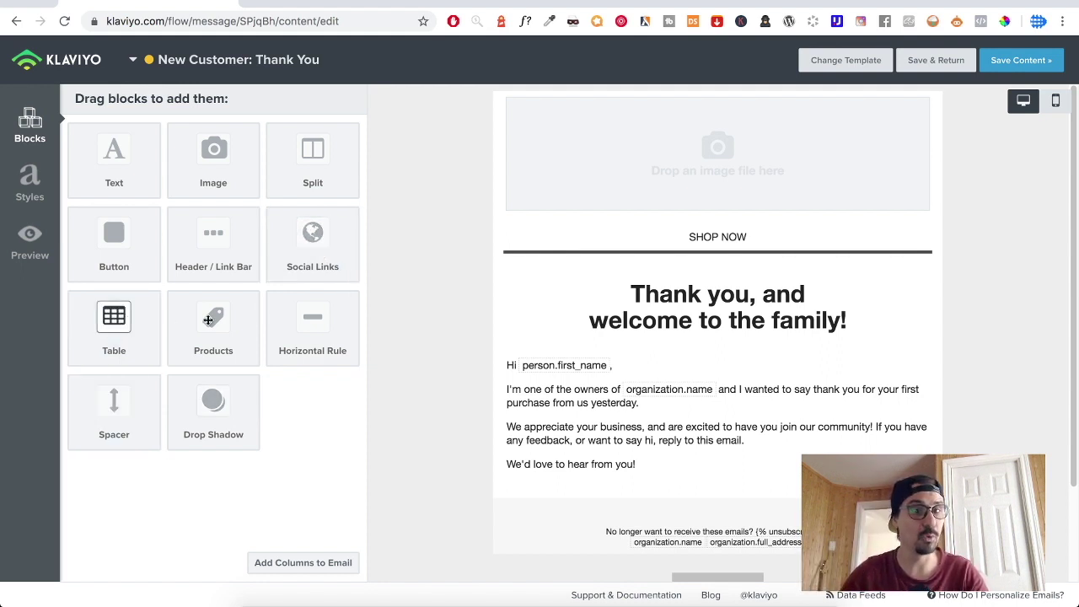
# Step: Try a product block below the message text and delete it from the email
pyautogui.moveTo(211, 301); pyautogui.dragTo(667, 494)
pyautogui.scroll(-4, 460, 447)
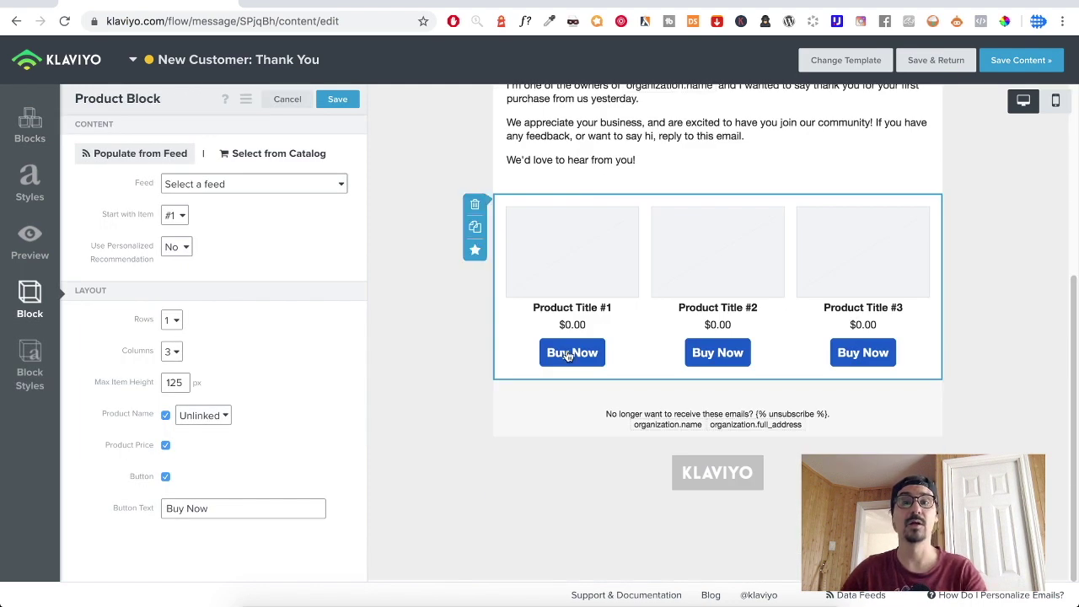
pyautogui.scroll(1, 459, 438)
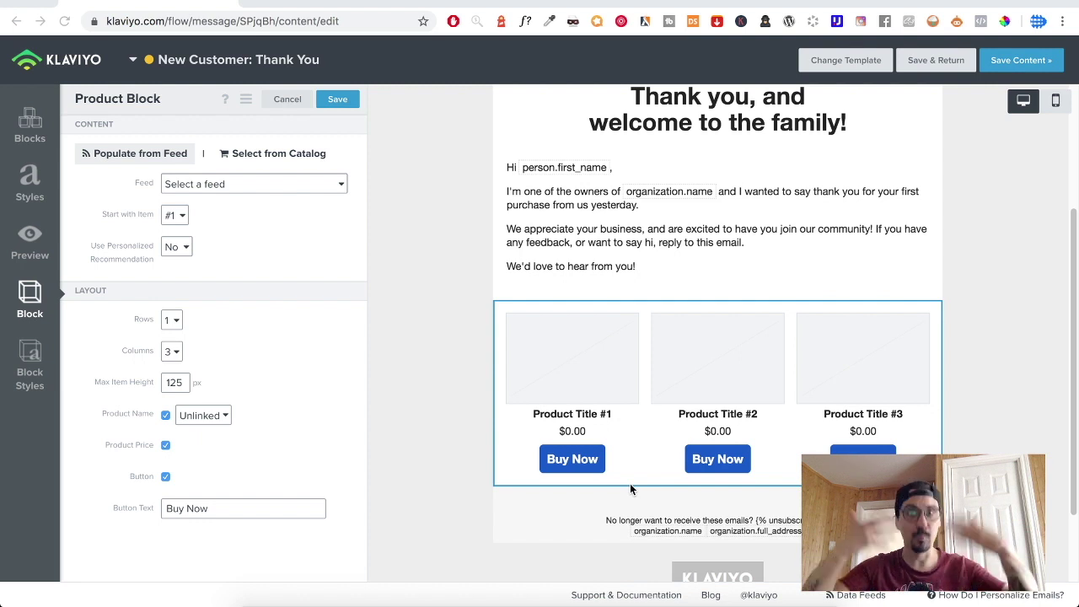
pyautogui.click(292, 100)
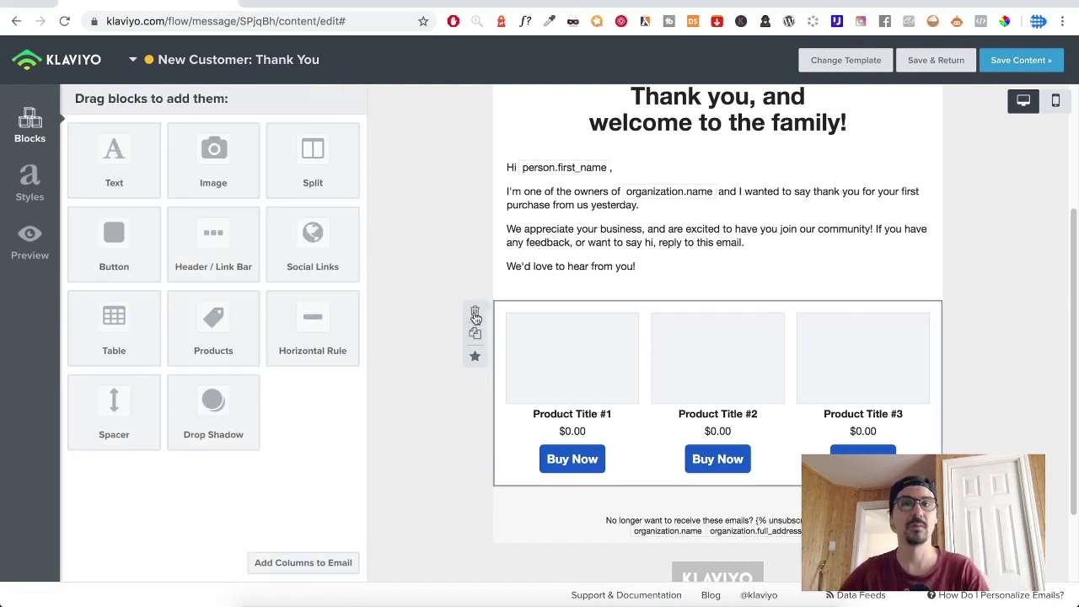
pyautogui.click(475, 316)
pyautogui.click(716, 202)
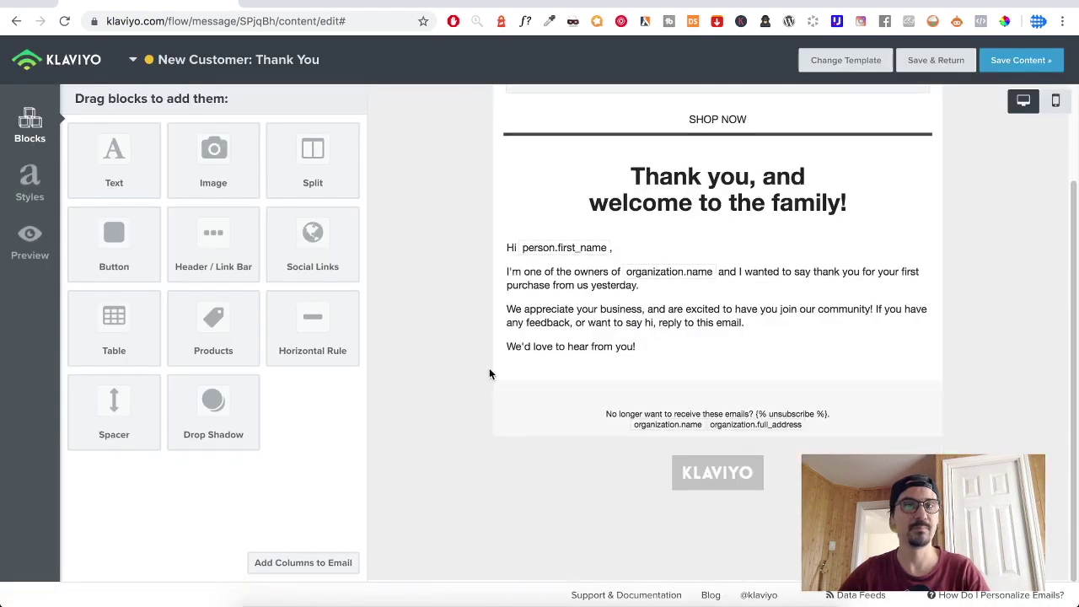
# Step: Add a horizontal rule below the message text and a spacer between the heading and the greeting
pyautogui.moveTo(310, 324); pyautogui.dragTo(662, 346)
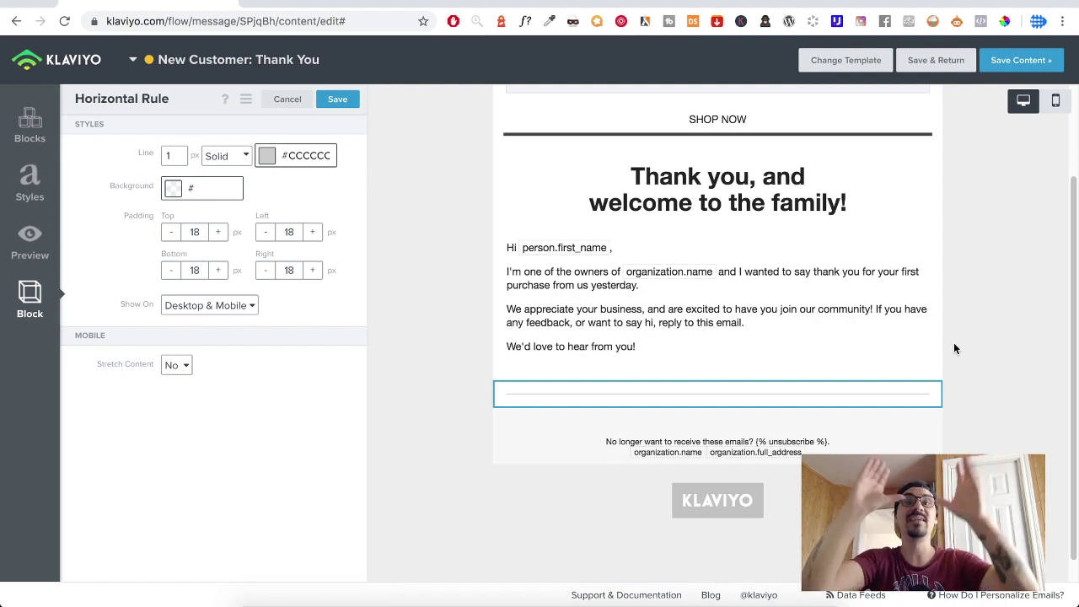
pyautogui.click(286, 99)
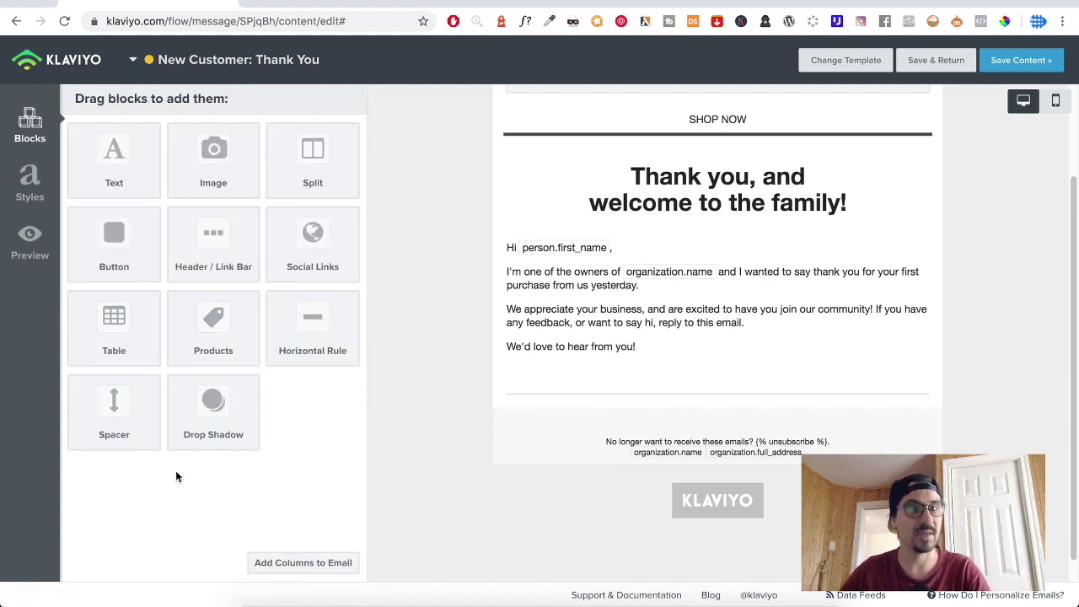
pyautogui.moveTo(113, 414); pyautogui.dragTo(607, 236)
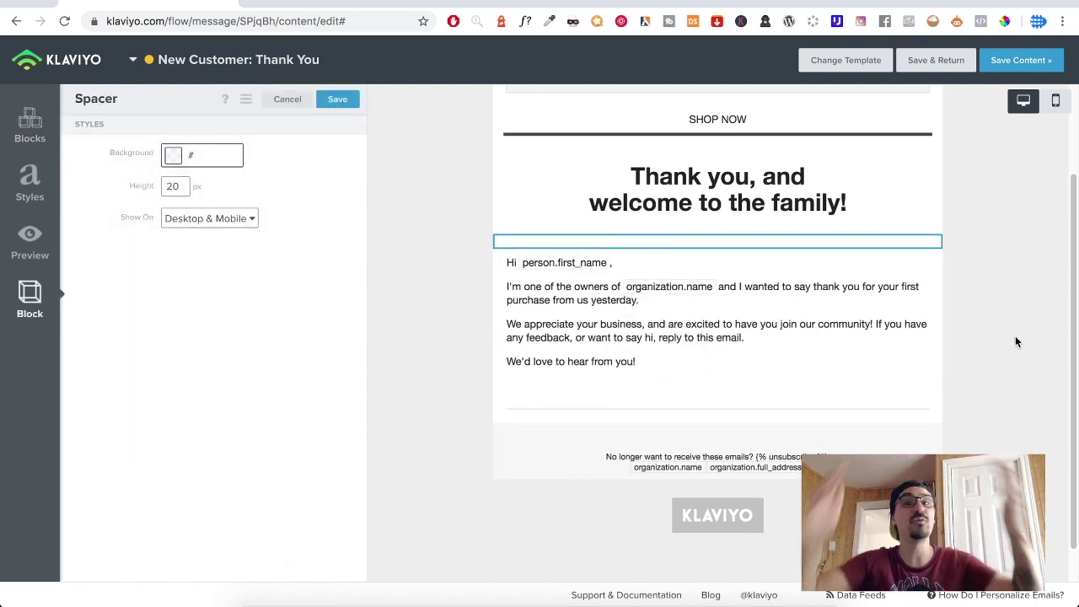
pyautogui.click(334, 99)
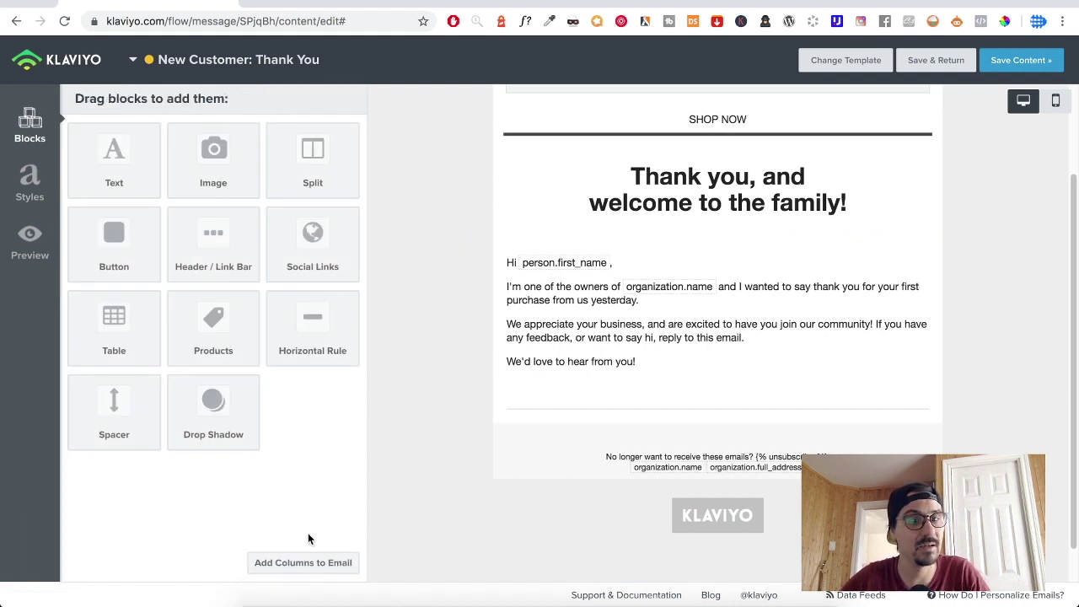
# Step: Check the email's mobile layout and, back in the desktop view, delete the SHOP NOW block
pyautogui.scroll(3, 508, 308)
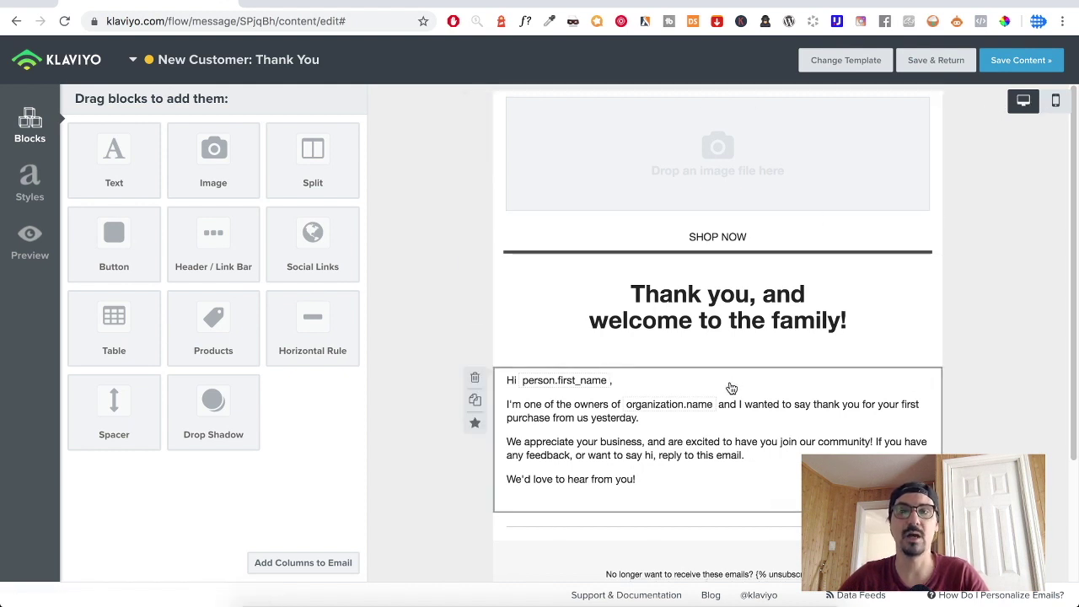
pyautogui.click(1054, 101)
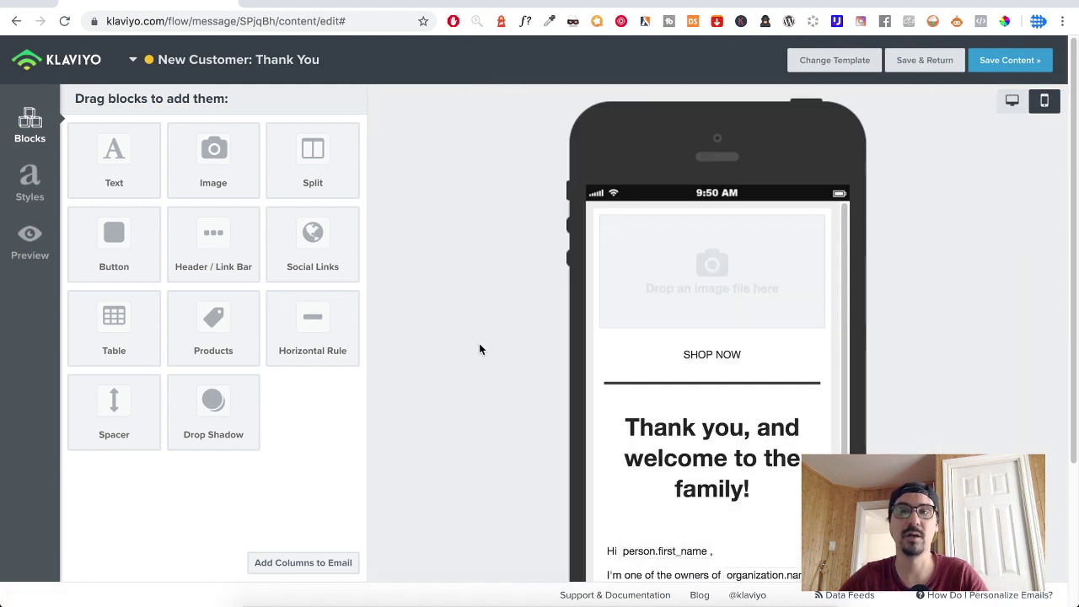
pyautogui.scroll(-5, 793, 348)
pyautogui.scroll(1, 792, 347)
pyautogui.click(1012, 100)
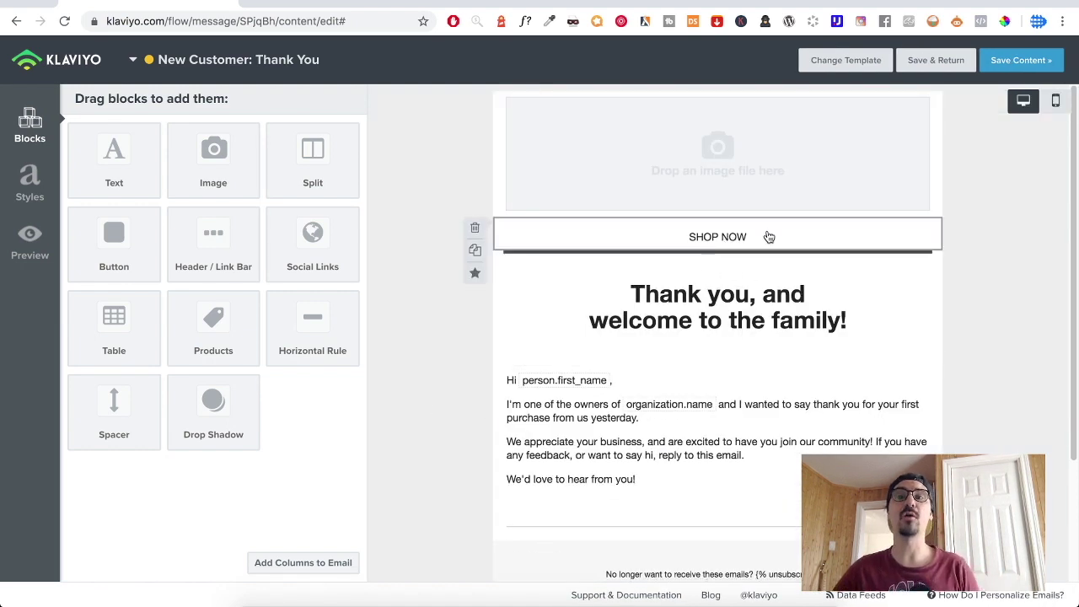
pyautogui.click(477, 230)
pyautogui.click(700, 203)
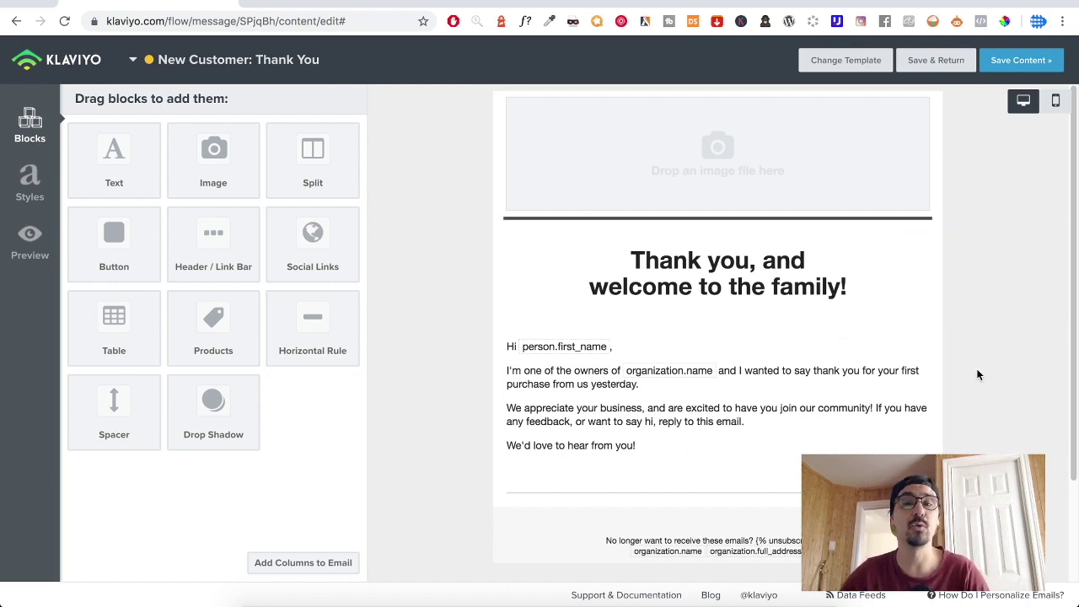
# Step: Replace the "Thank you, and welcome to the family!" heading text with "Bienvenue dans la famille !"
pyautogui.click(667, 289)
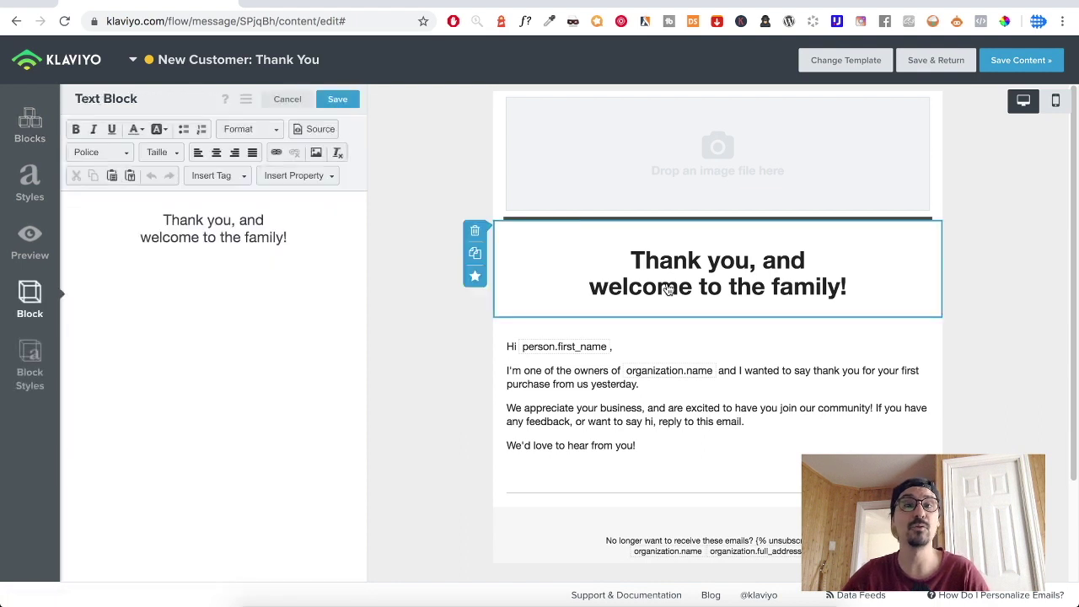
pyautogui.moveTo(142, 220); pyautogui.dragTo(288, 238)
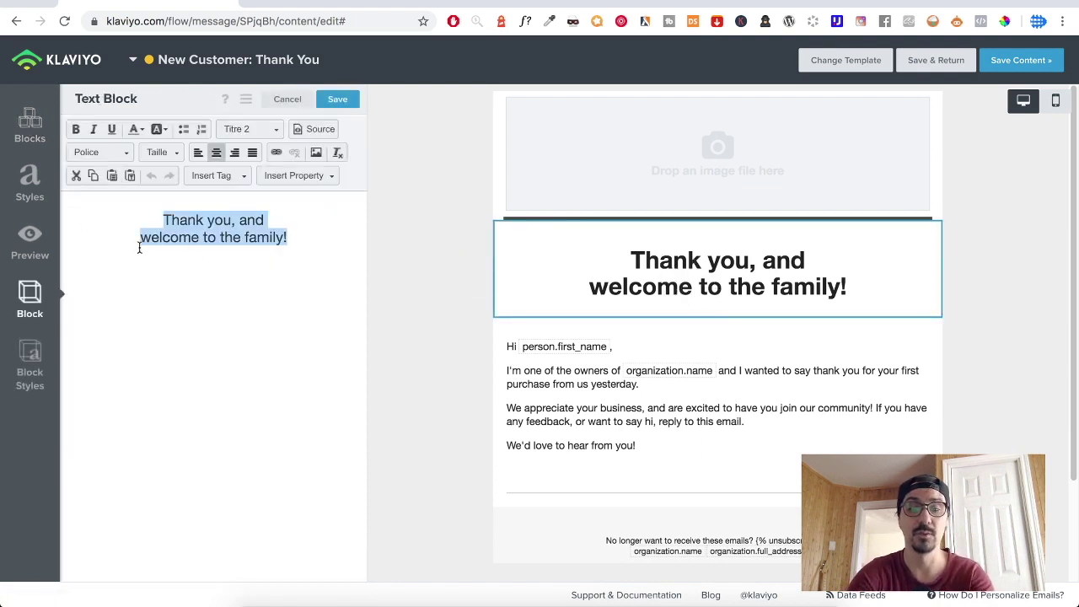
pyautogui.write('Meri')
pyautogui.press('BackSpace')
pyautogui.write('c')
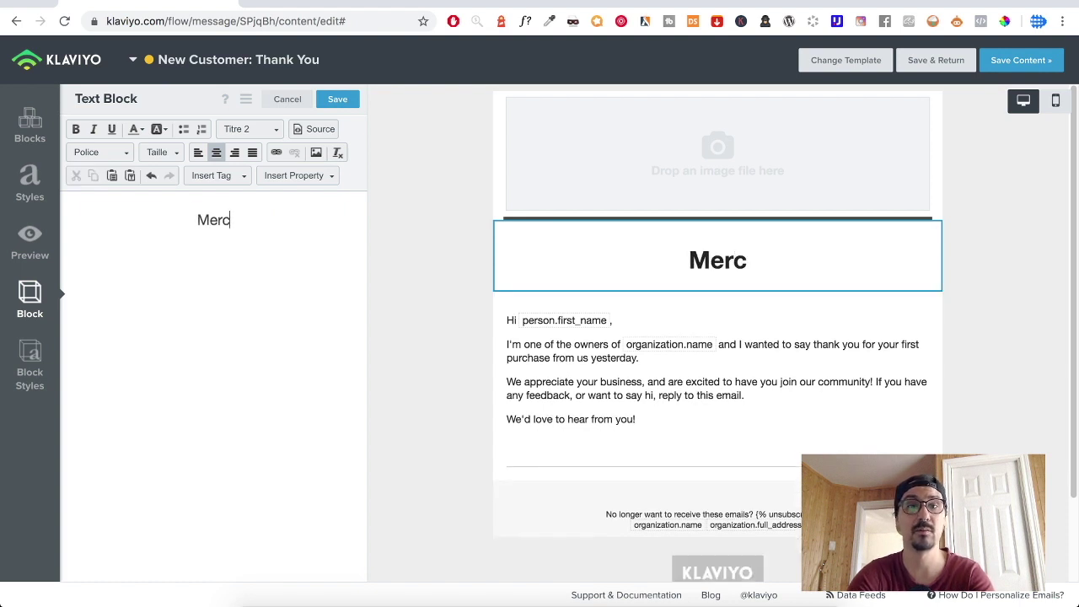
pyautogui.press('BackSpace')
pyautogui.press('BackSpace')
pyautogui.press('BackSpace')
pyautogui.press('BackSpace')
pyautogui.write('Bienvenue ')
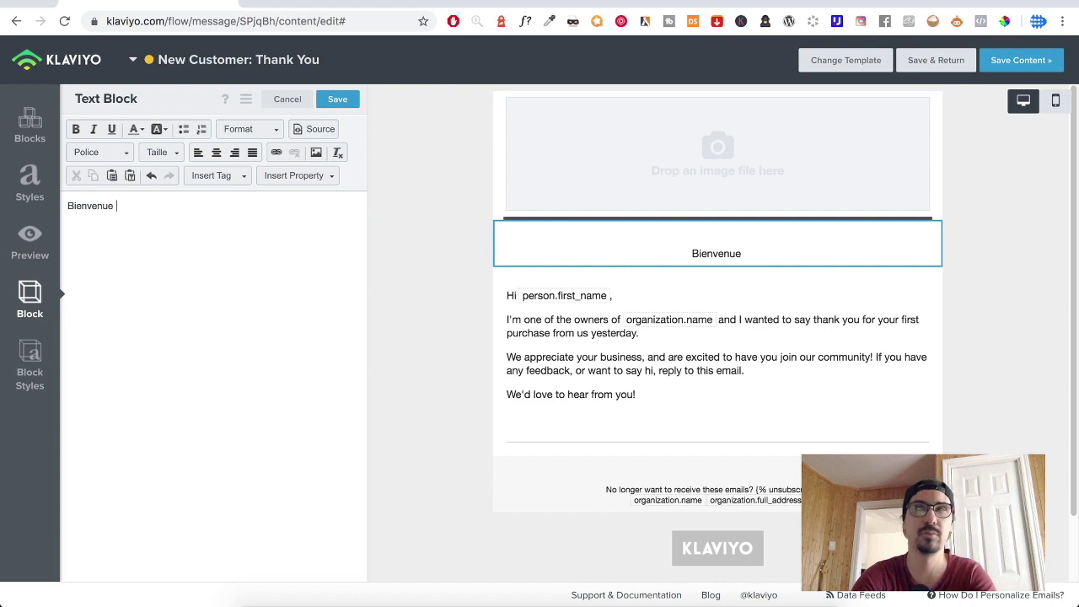
pyautogui.write('dans la fam')
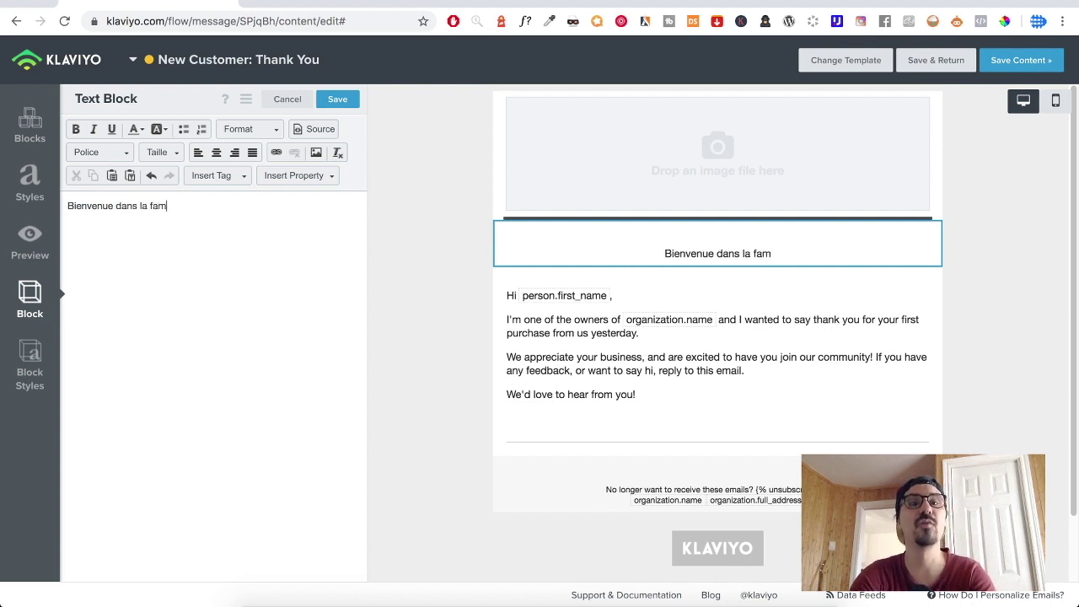
pyautogui.write('ille !')
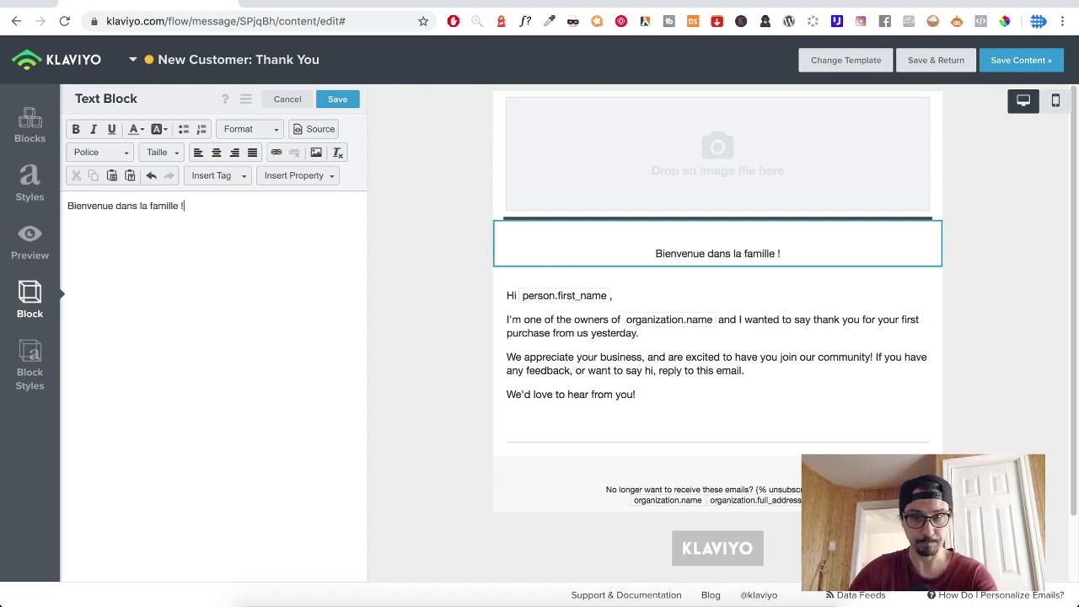
# Step: Format the "Bienvenue dans la famille !" text as Titre 2 and center it
pyautogui.tripleClick(150, 205)
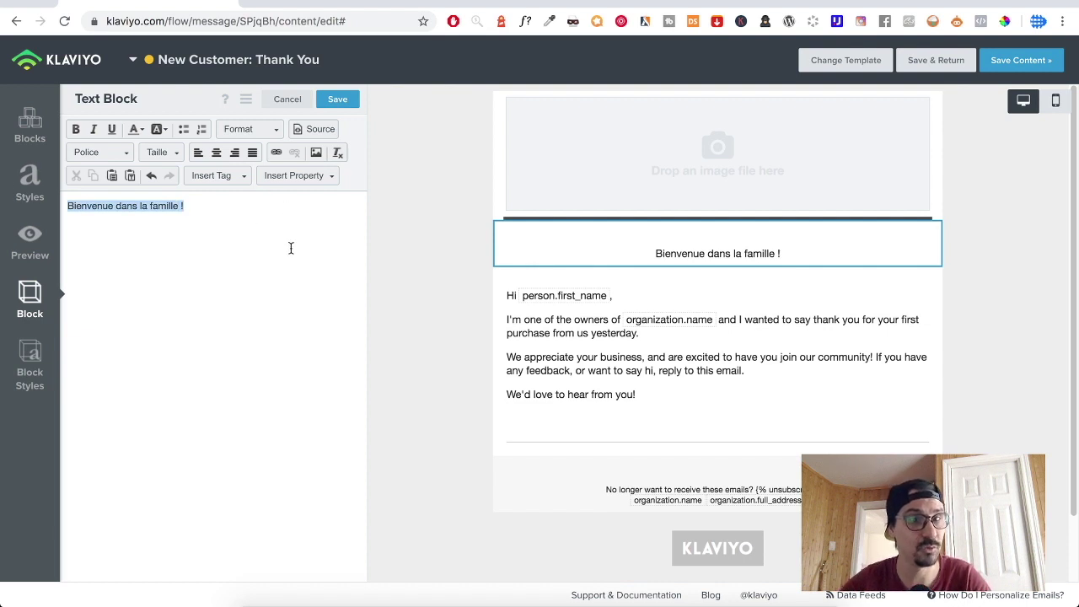
pyautogui.click(251, 134)
pyautogui.click(258, 221)
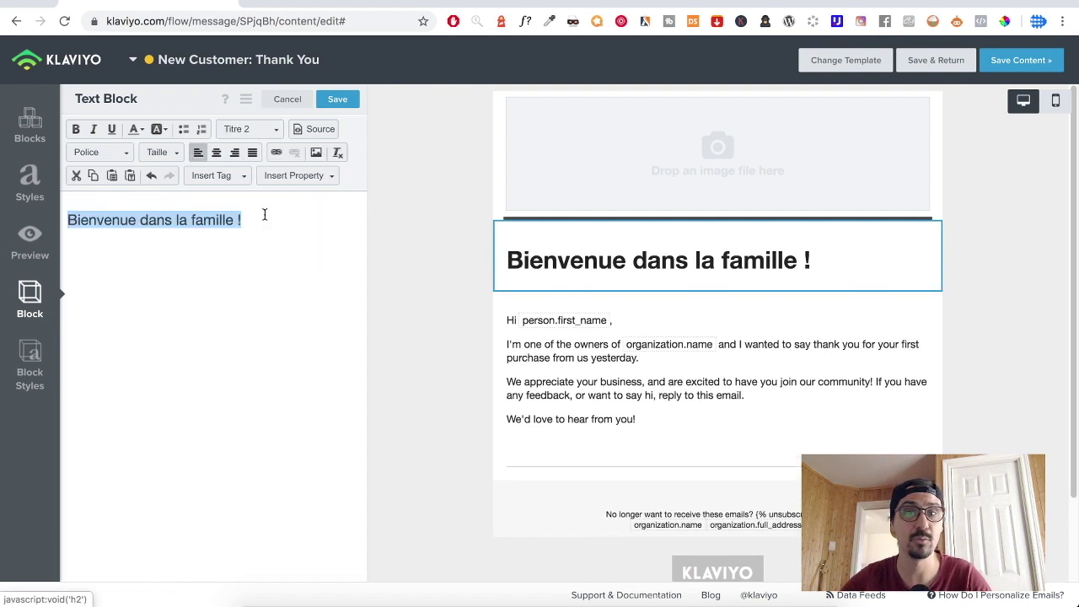
pyautogui.click(216, 152)
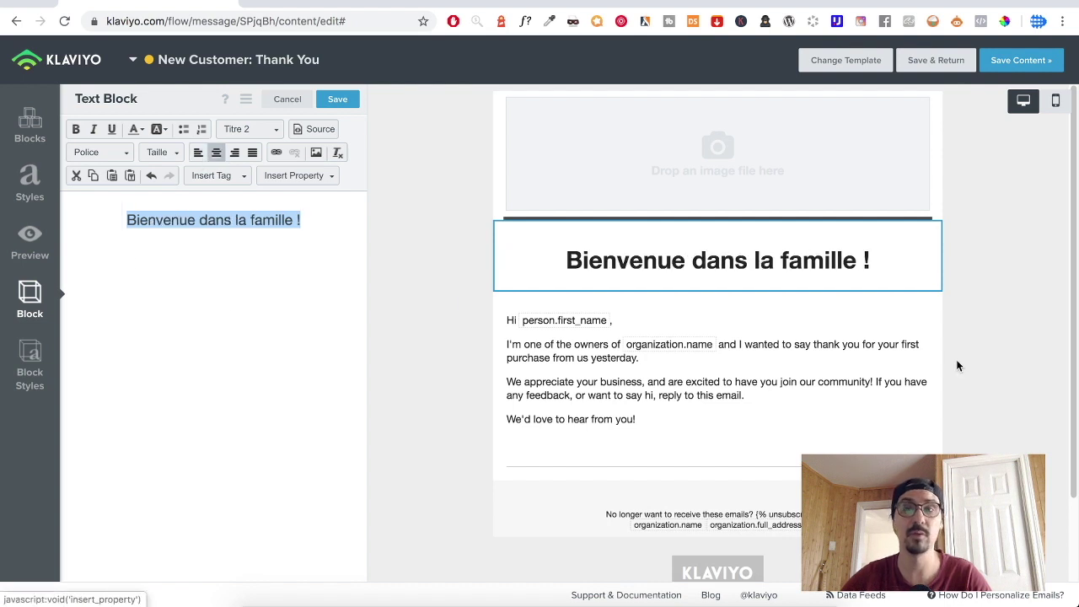
# Step: Save the email content and reopen it for editing
pyautogui.click(1041, 62)
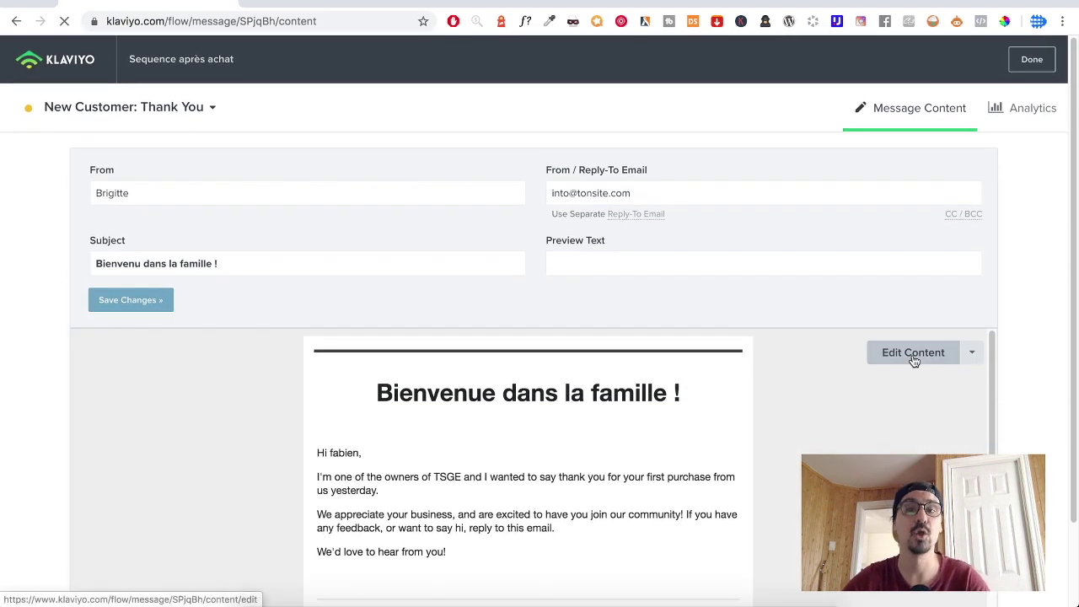
pyautogui.click(913, 355)
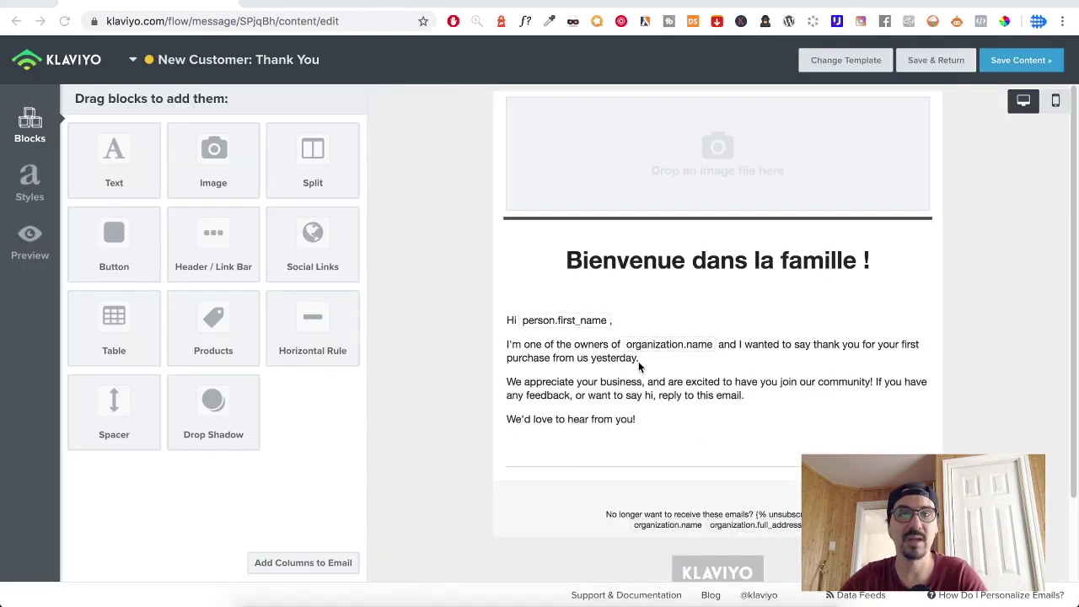
# Step: Replace the English body text block with "Bonjour" followed by the First Name property
pyautogui.click(707, 382)
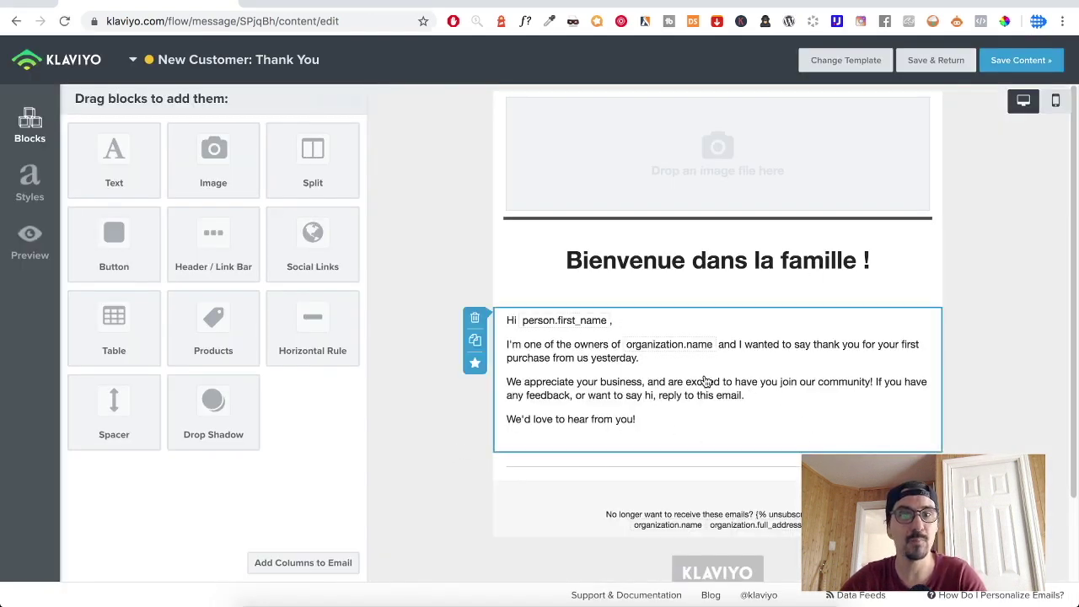
pyautogui.moveTo(284, 413); pyautogui.dragTo(61, 198)
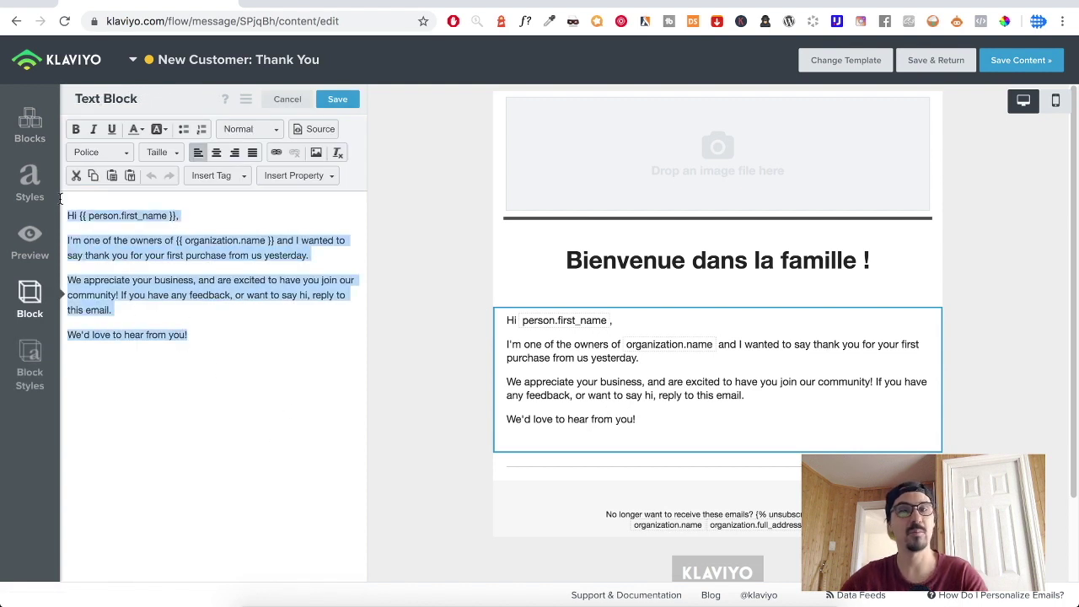
pyautogui.press('BackSpace')
pyautogui.write('Bonjour')
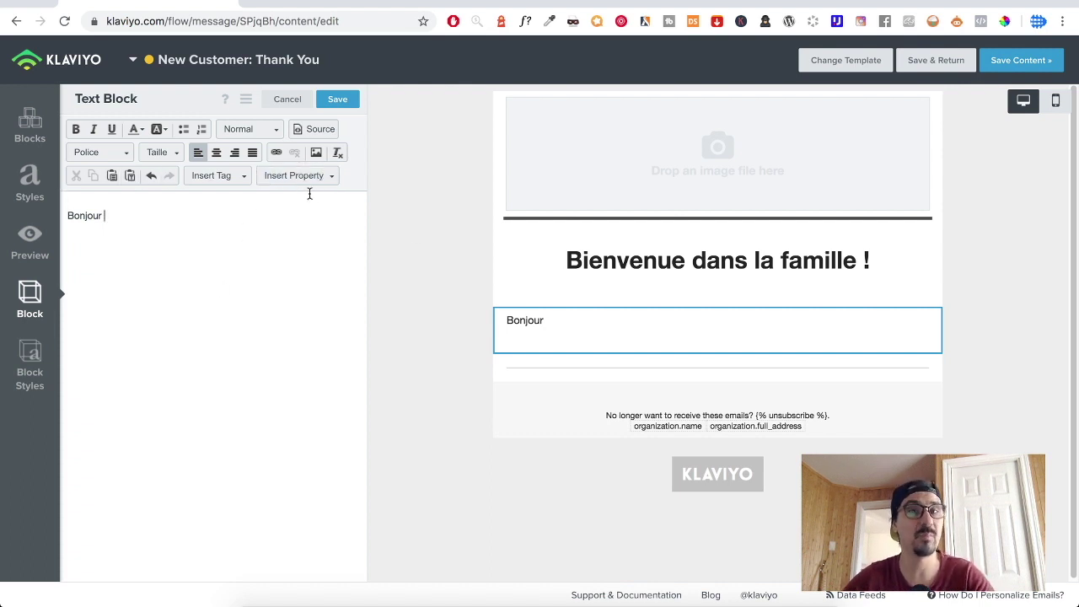
pyautogui.click(326, 173)
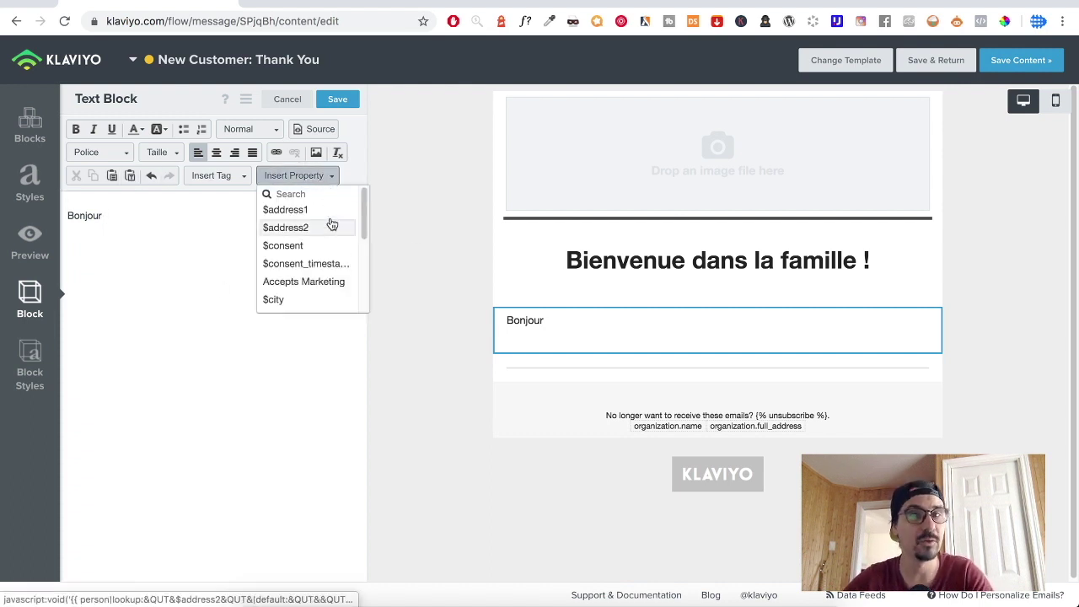
pyautogui.scroll(-5, 332, 224)
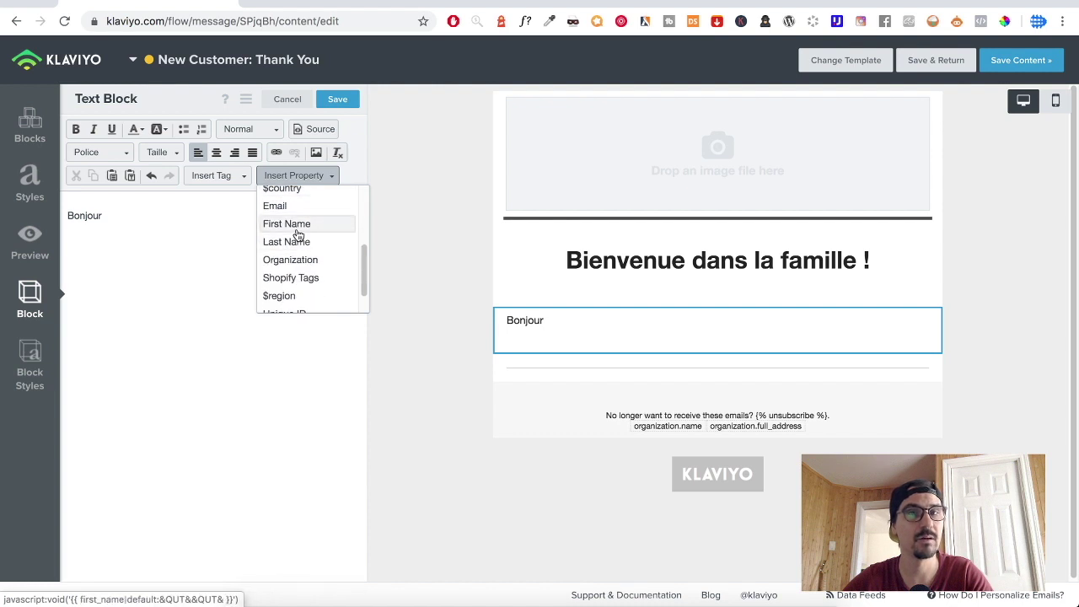
pyautogui.click(296, 224)
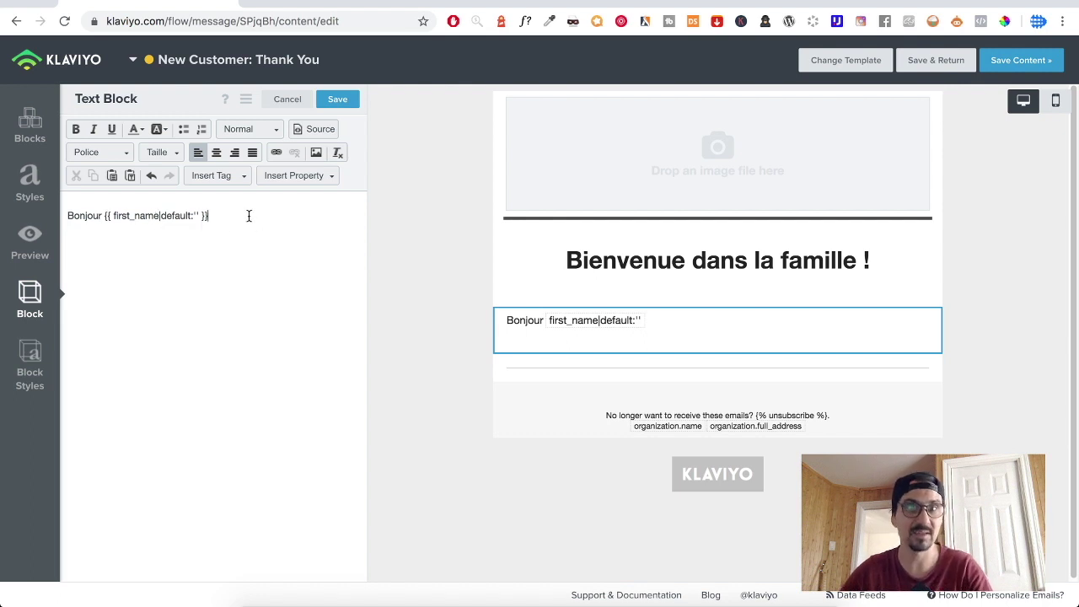
# Step: Below the greeting, leave a blank line and write "Nous voudrions vous souhaiter la bienvenue...."
pyautogui.press('Return')
pyautogui.press('Return')
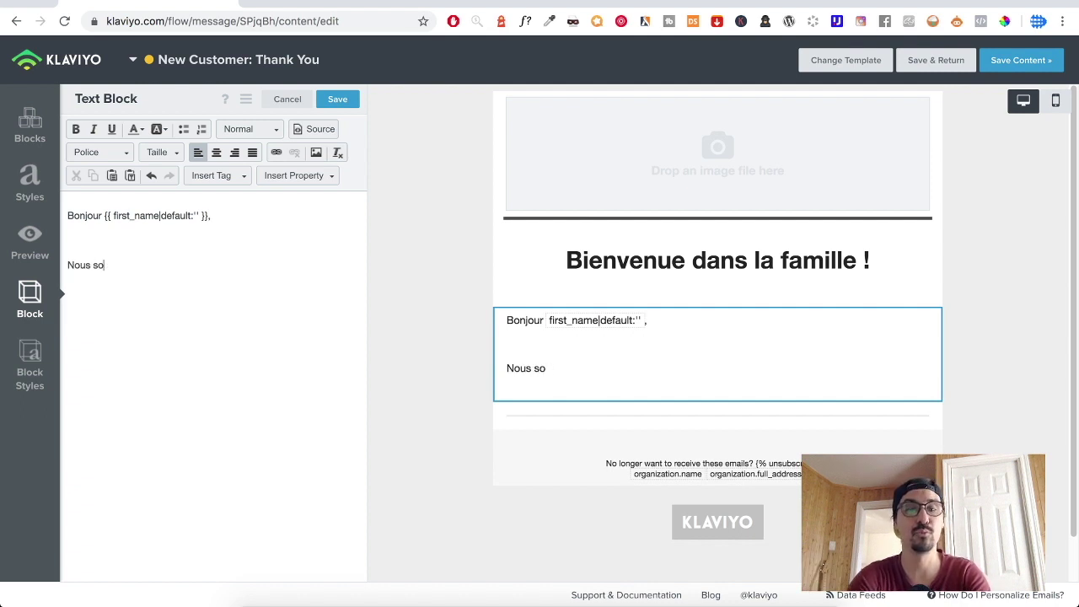
pyautogui.write('Nous souhaitons')
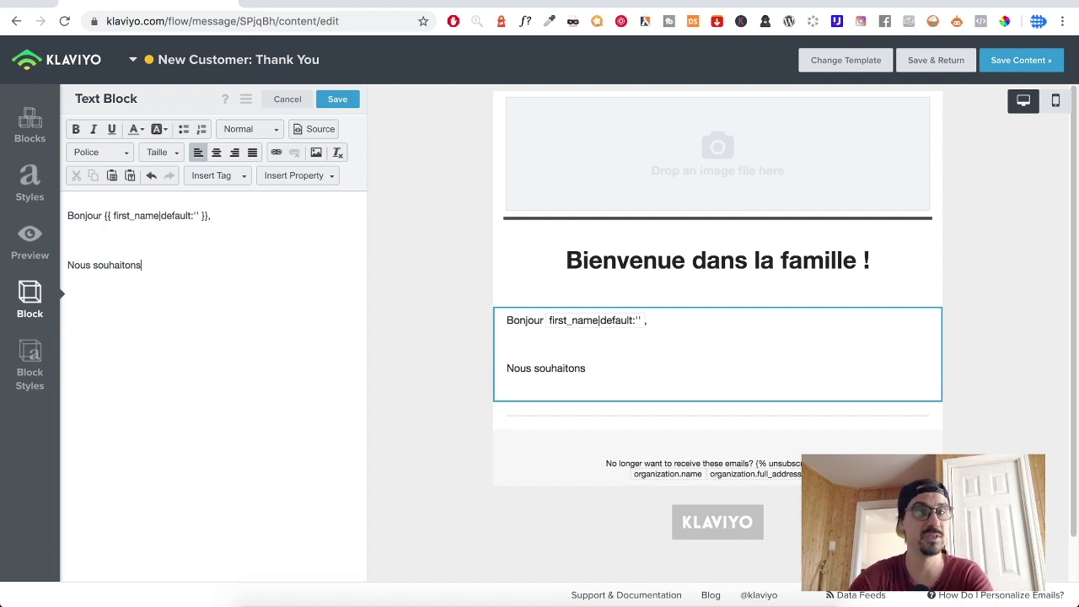
pyautogui.write(' vous vou')
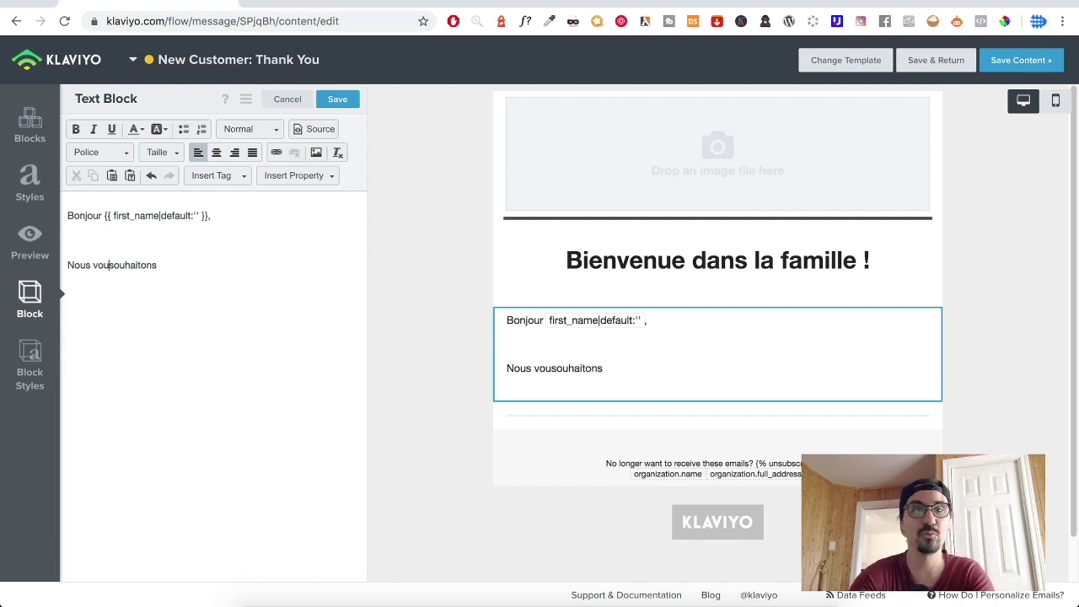
pyautogui.write('drions ')
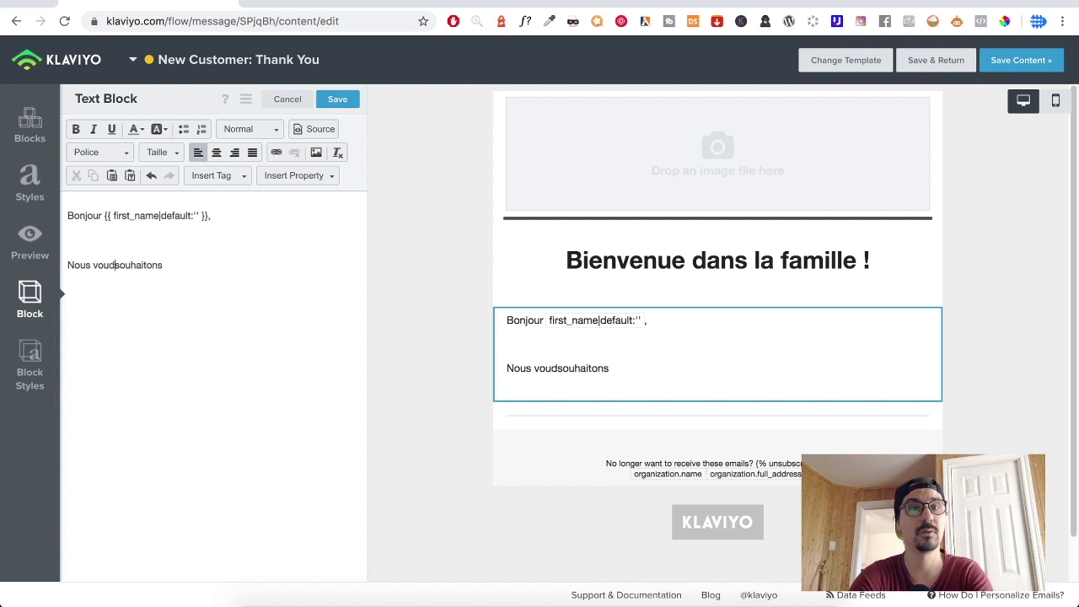
pyautogui.write('vous ')
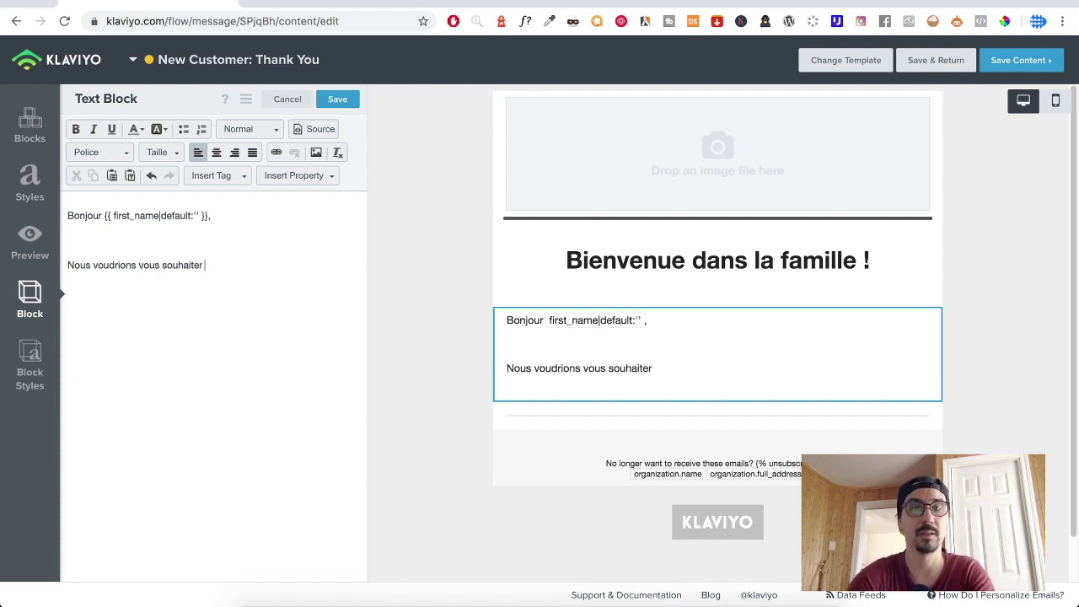
pyautogui.write('bienvenue....')
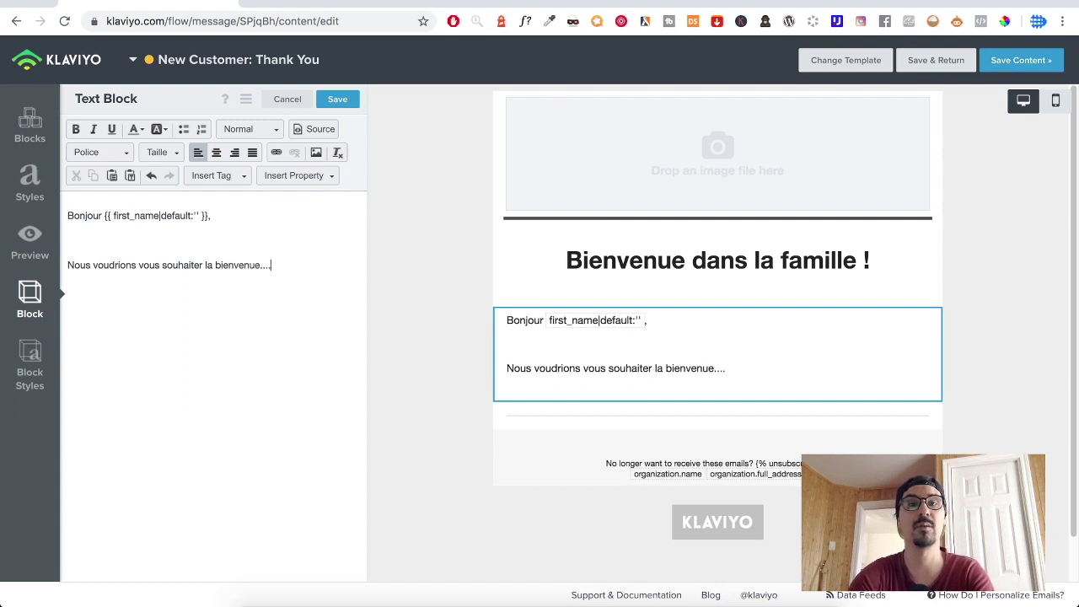
# Step: Add four placeholder lines of dots under the welcome sentence
pyautogui.press('Return')
pyautogui.write('....')
pyautogui.press('Return')
pyautogui.write('...')
pyautogui.press('Return')
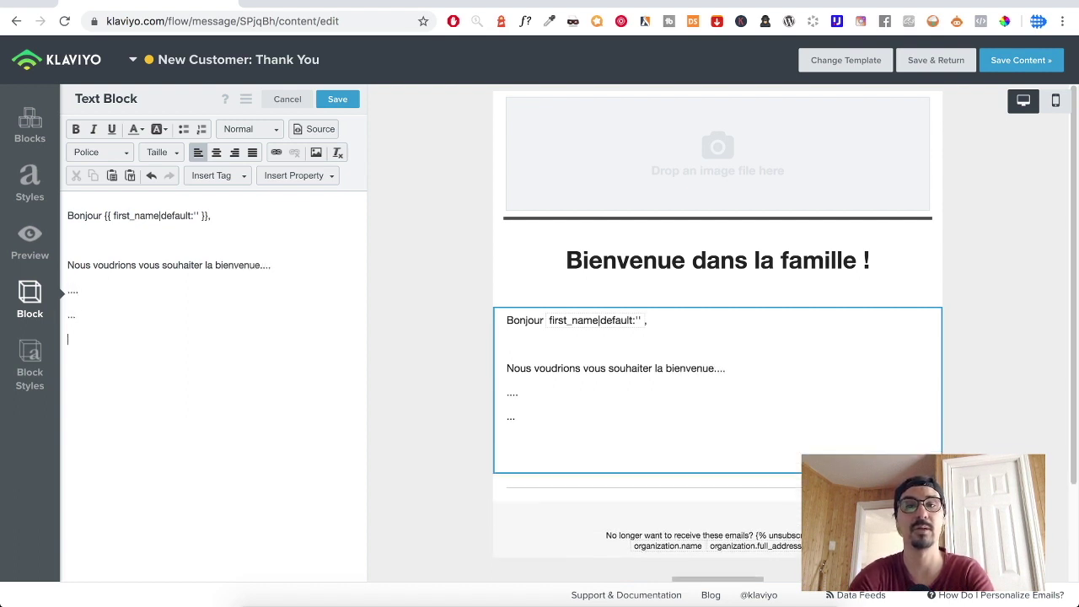
pyautogui.write('..')
pyautogui.press('Return')
pyautogui.write('...')
pyautogui.press('Return')
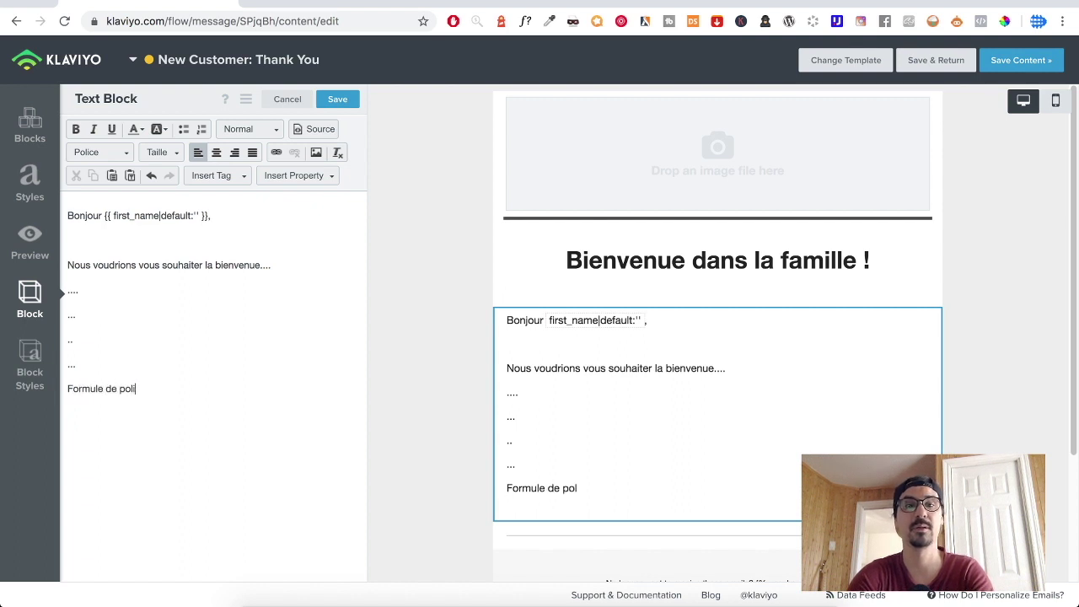
# Step: Close the message with "Formule de politesse...", a blank line, and the signature lines "Nom Prenom" and "Fonction"
pyautogui.press('Return')
pyautogui.press('Return')
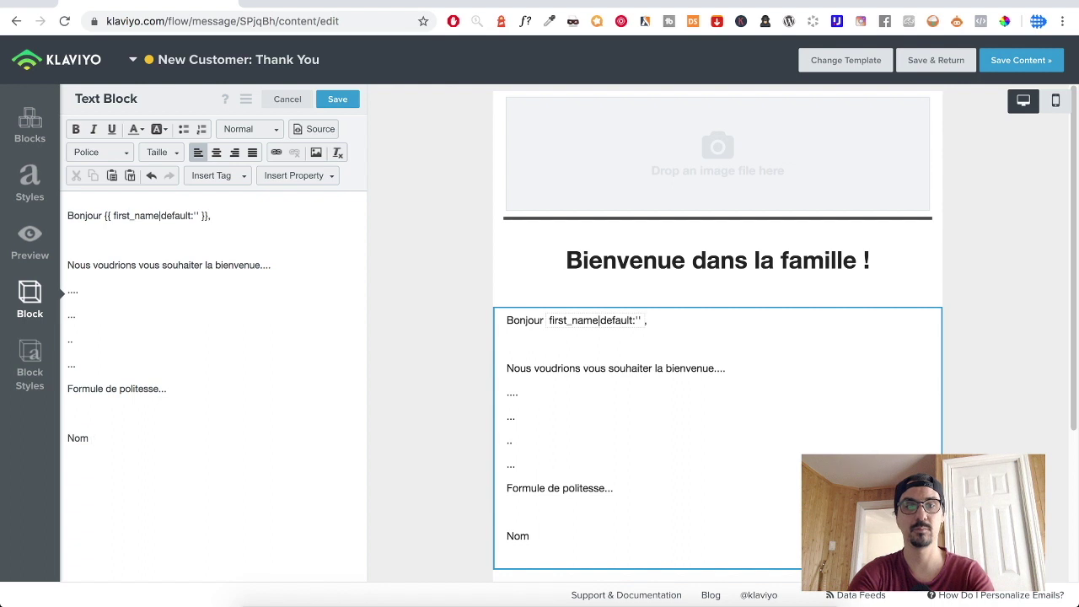
pyautogui.write('Nom Prenom')
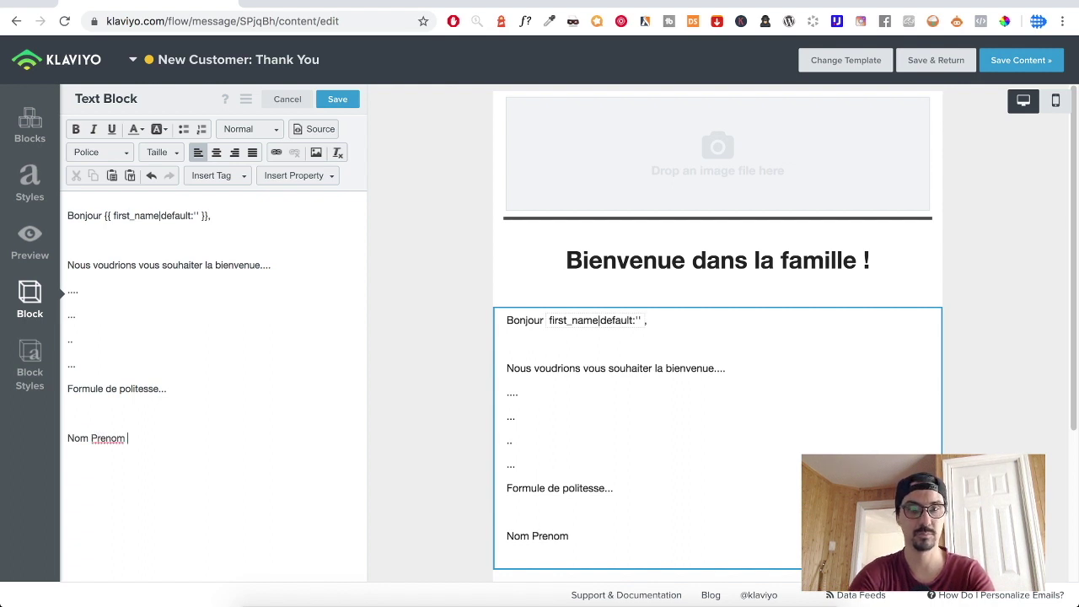
pyautogui.press('Return')
pyautogui.write('Fonction')
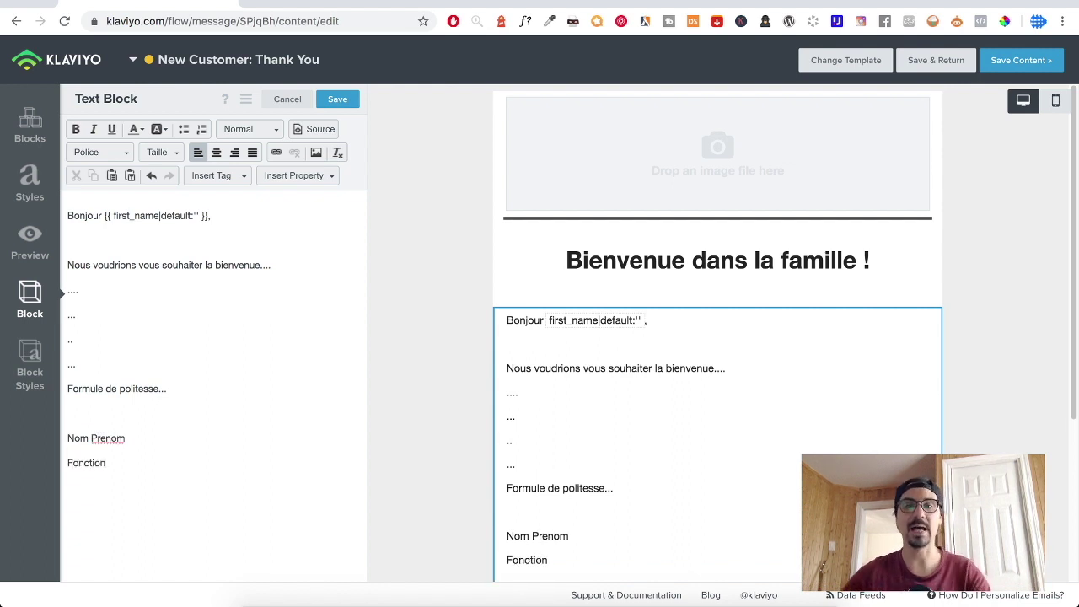
# Step: Review the French body text in the email layout and save the text block
pyautogui.scroll(-1, 691, 317)
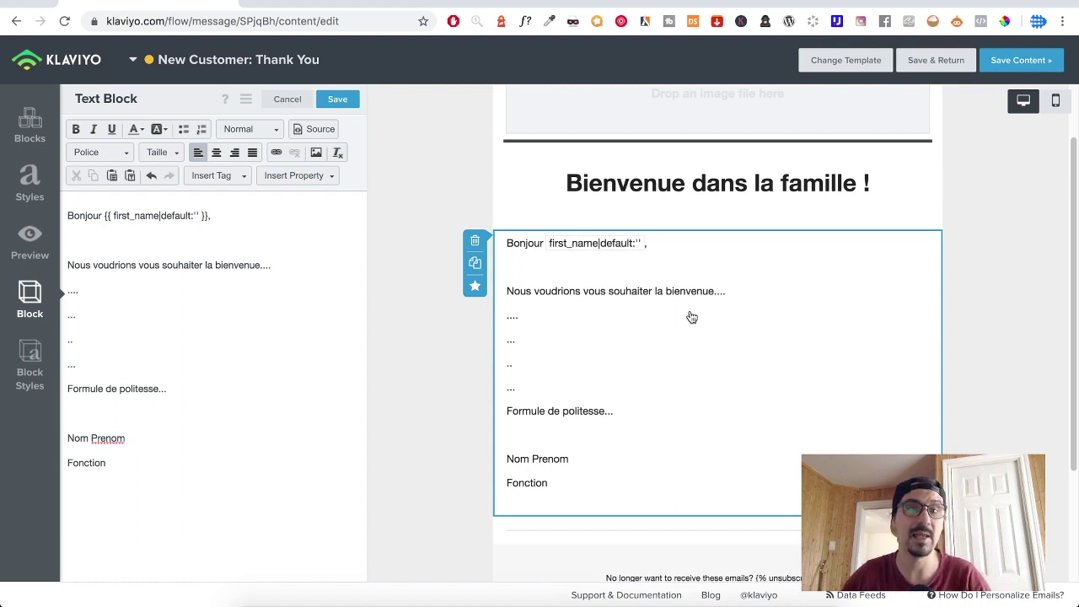
pyautogui.scroll(1, 947, 413)
pyautogui.scroll(-4, 1015, 340)
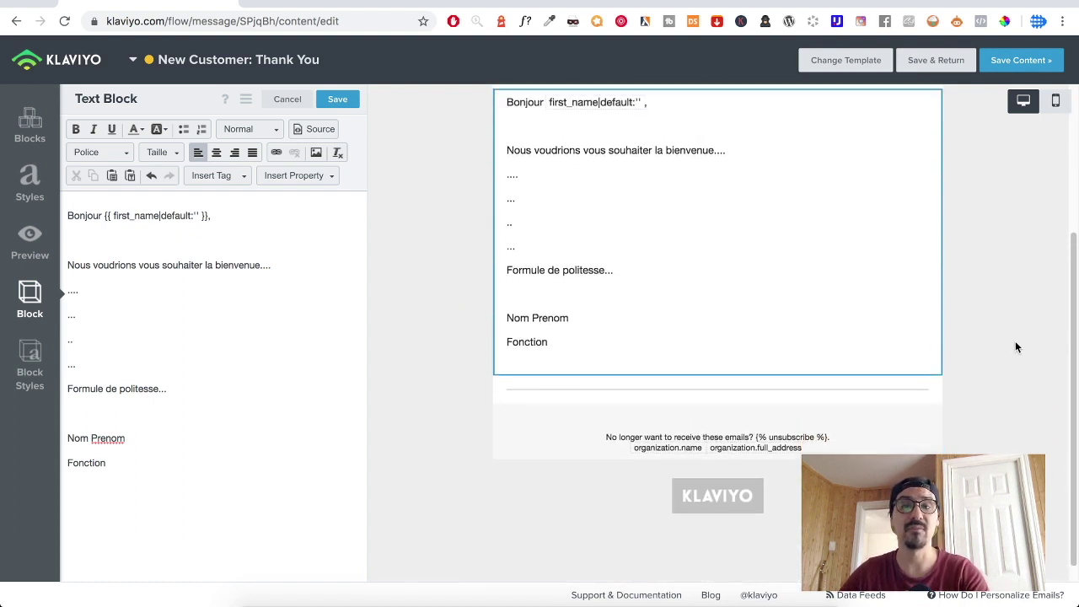
pyautogui.scroll(5, 1015, 340)
pyautogui.scroll(-6, 566, 323)
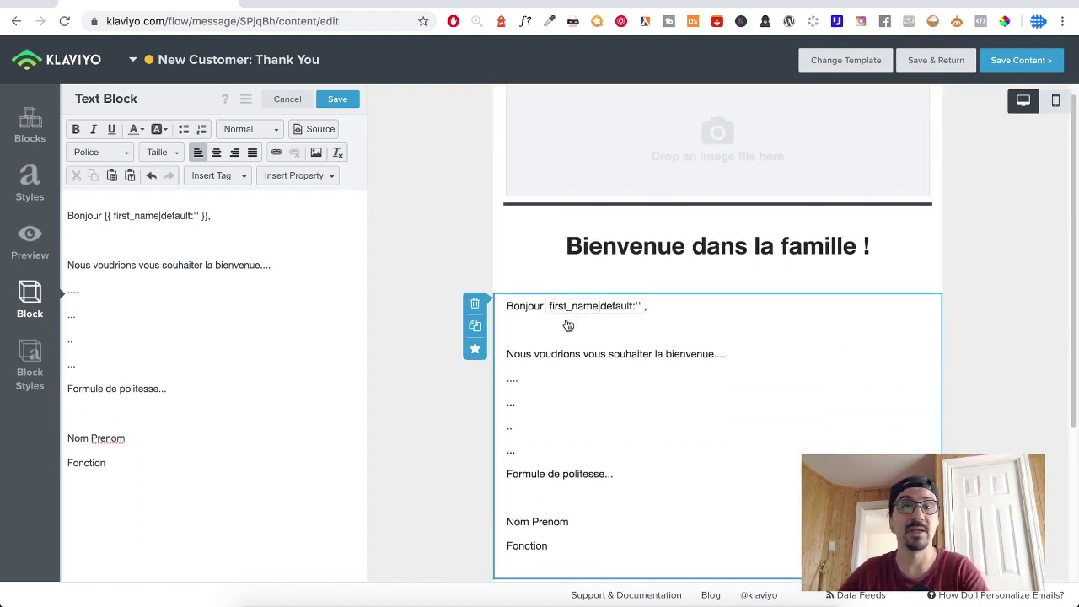
pyautogui.scroll(5, 768, 149)
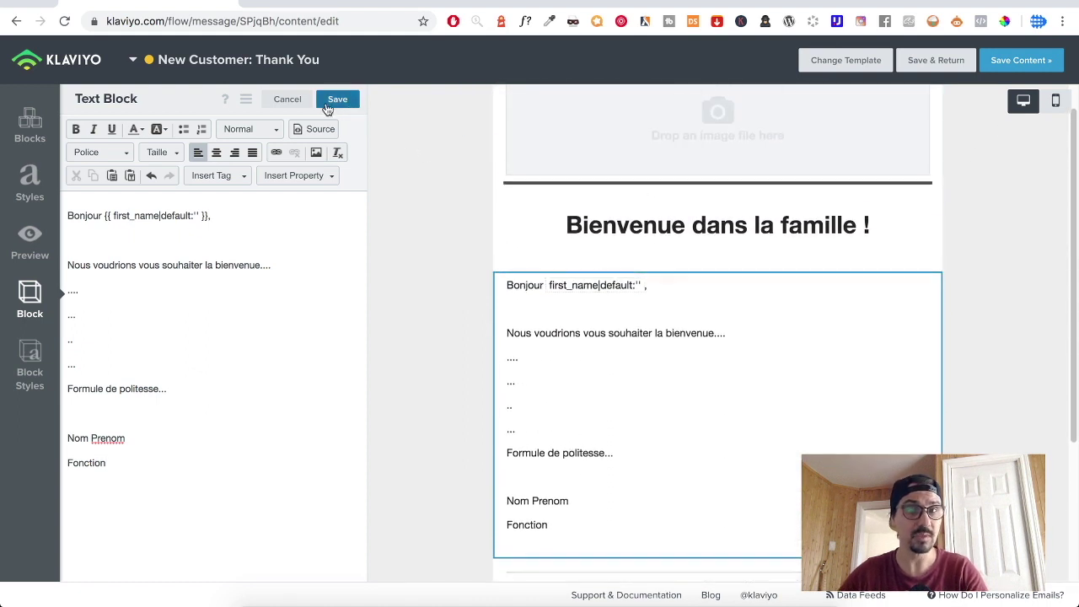
pyautogui.click(335, 103)
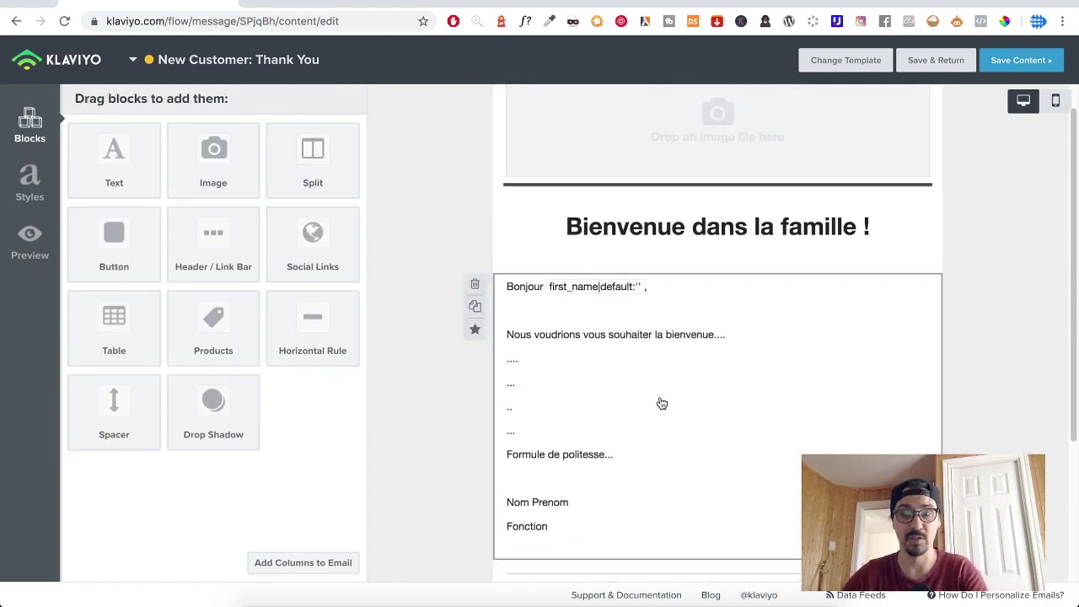
# Step: Add a Social Links block between the horizontal rule and the footer, and close its settings without saving
pyautogui.scroll(-4, 664, 422)
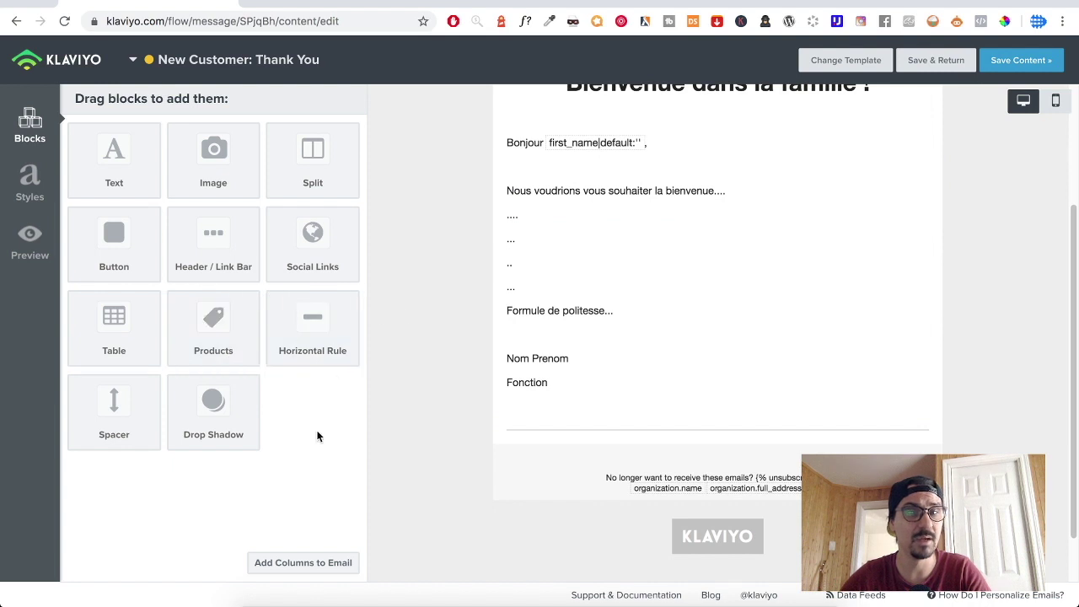
pyautogui.moveTo(312, 244); pyautogui.dragTo(646, 447)
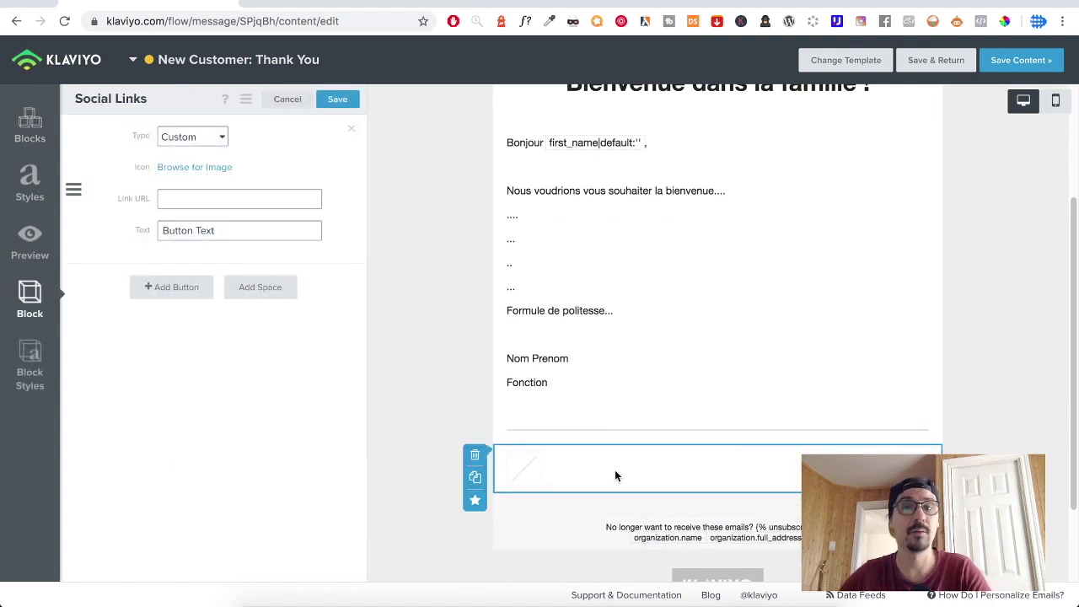
pyautogui.click(287, 99)
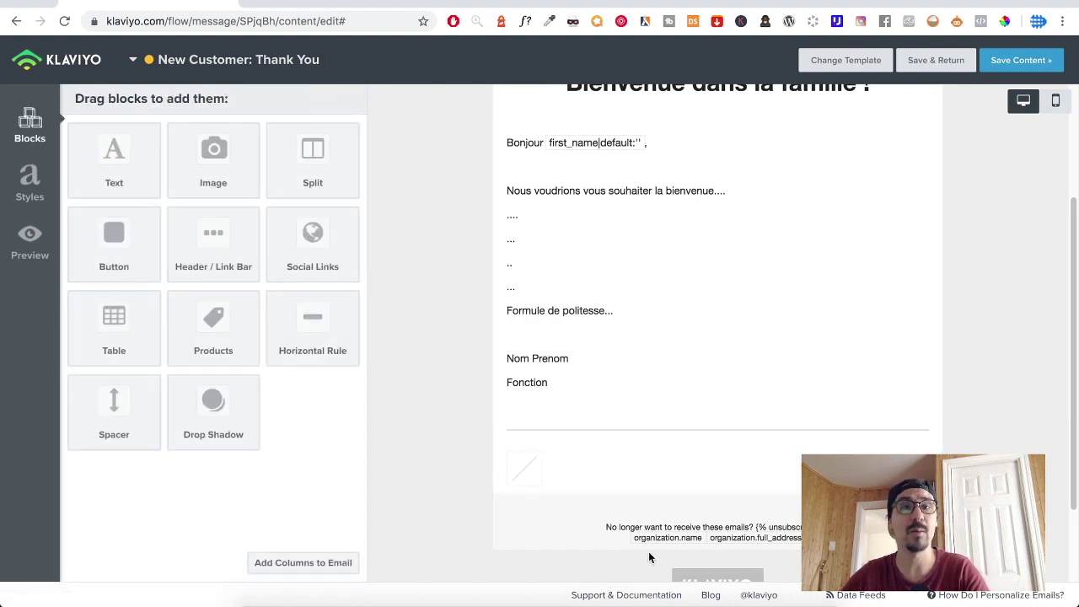
# Step: Save the email content and check the rendered email on the message page
pyautogui.scroll(2, 806, 396)
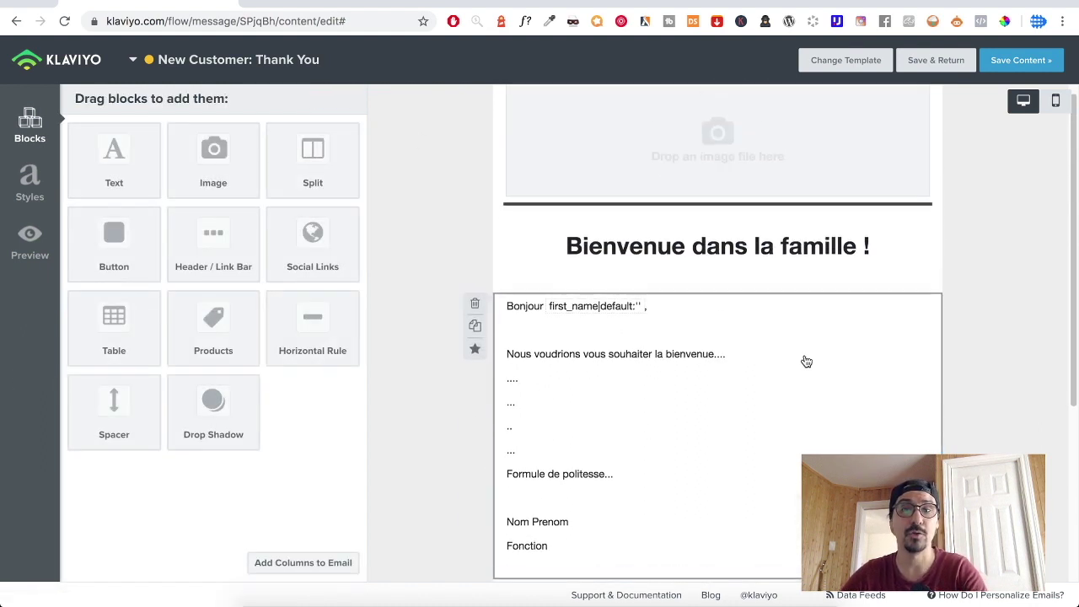
pyautogui.scroll(1, 805, 361)
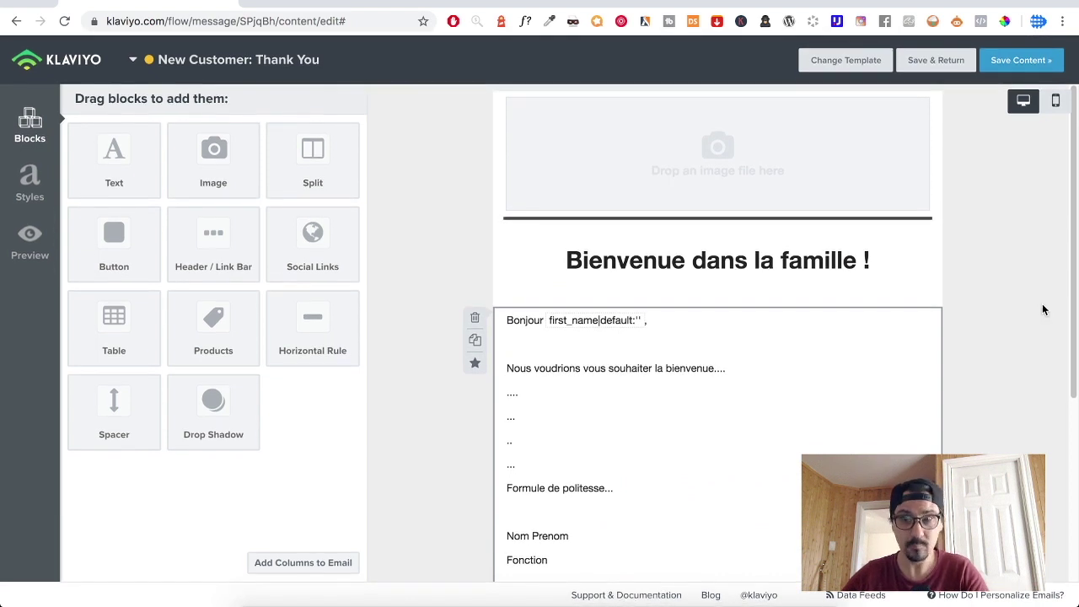
pyautogui.click(1030, 61)
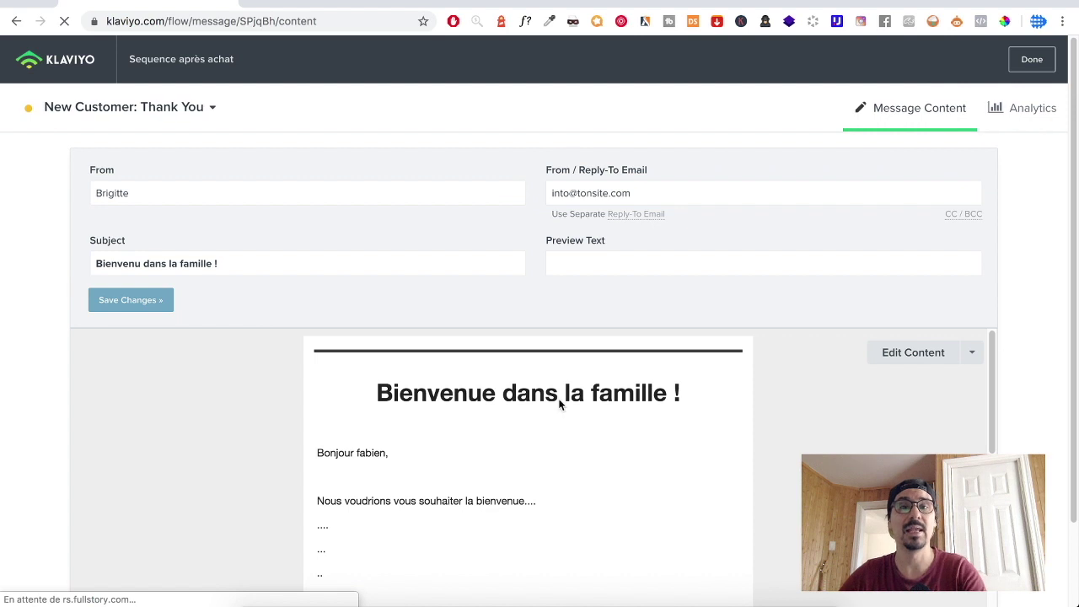
pyautogui.scroll(-5, 500, 431)
pyautogui.scroll(5, 481, 452)
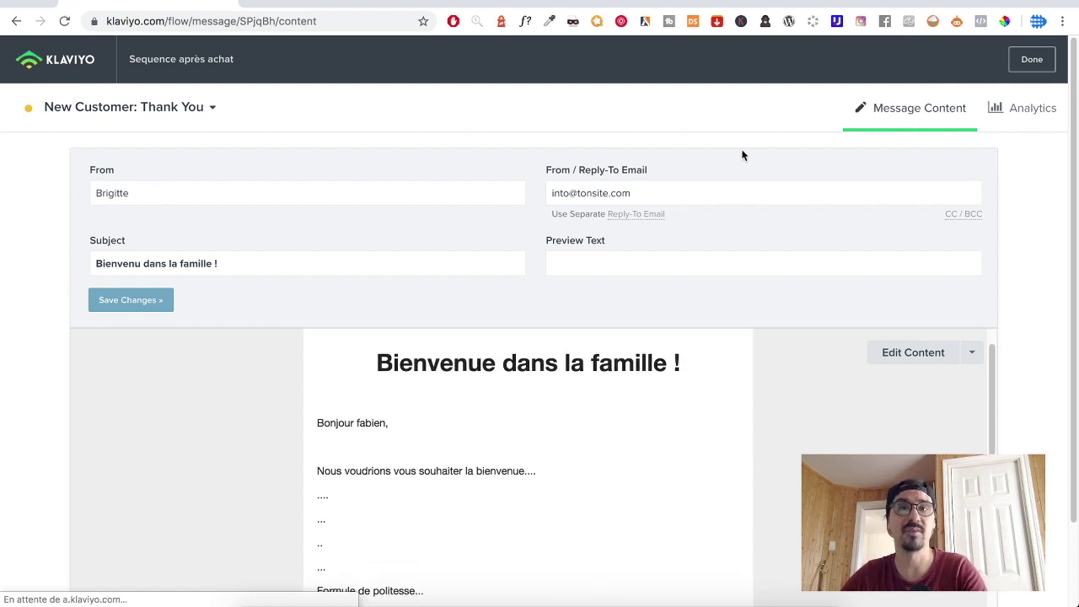
pyautogui.scroll(-3, 449, 468)
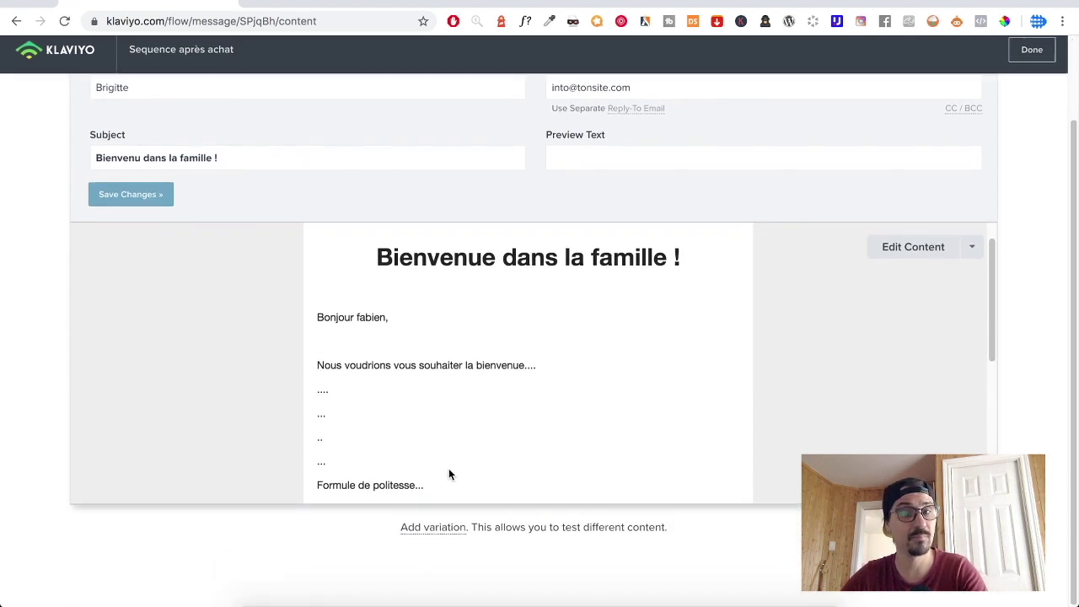
pyautogui.scroll(3, 454, 536)
pyautogui.scroll(-3, 473, 523)
pyautogui.scroll(4, 477, 549)
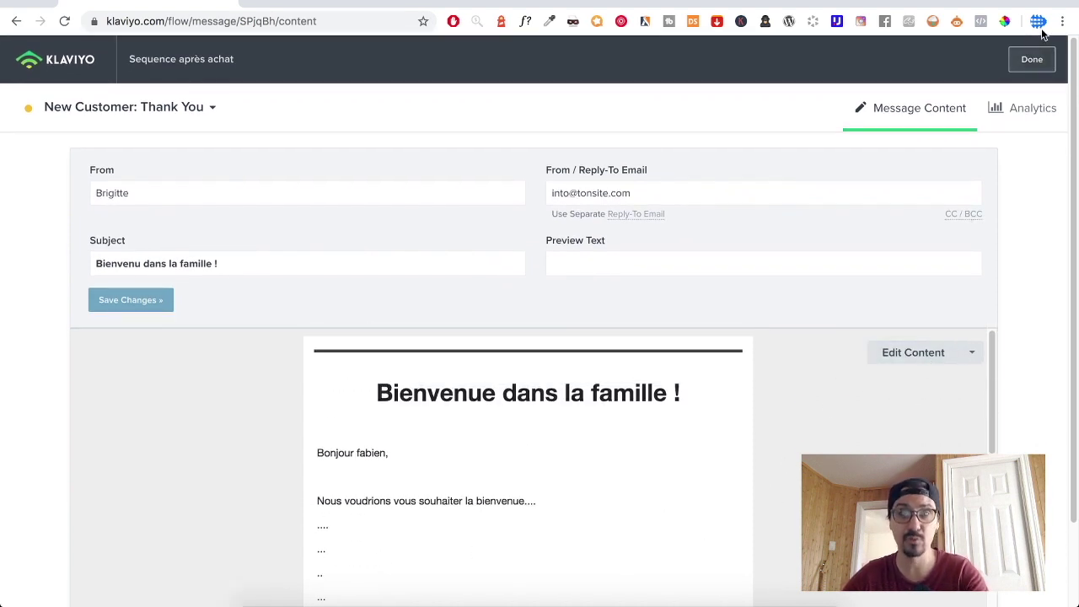
# Step: Return to the flow and rename the thank-you email as "Email de bienvenenue"
pyautogui.click(1032, 60)
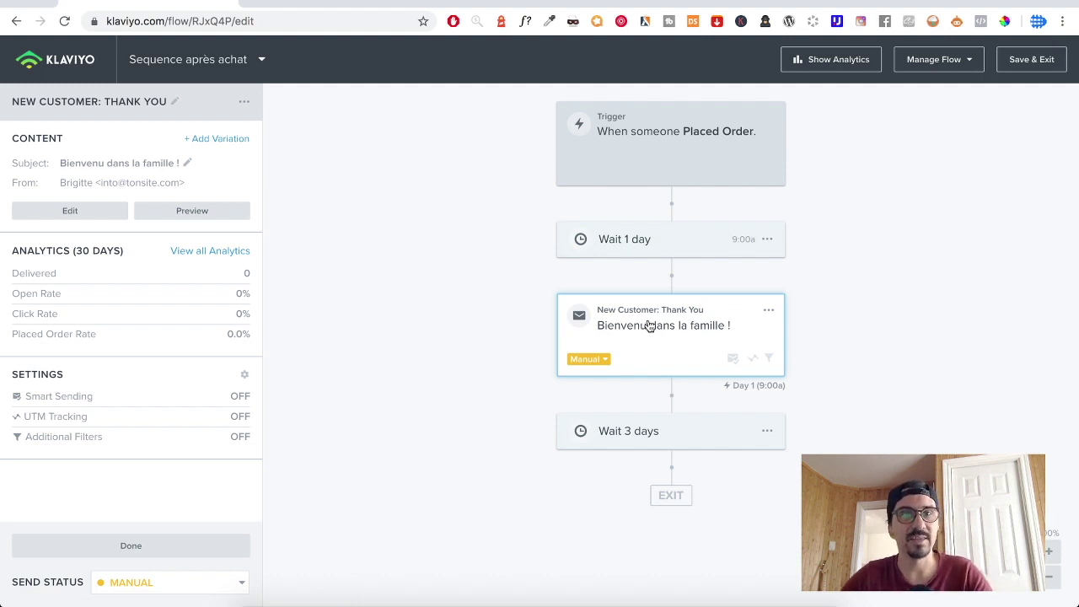
pyautogui.click(173, 101)
pyautogui.moveTo(176, 109); pyautogui.dragTo(2, 89)
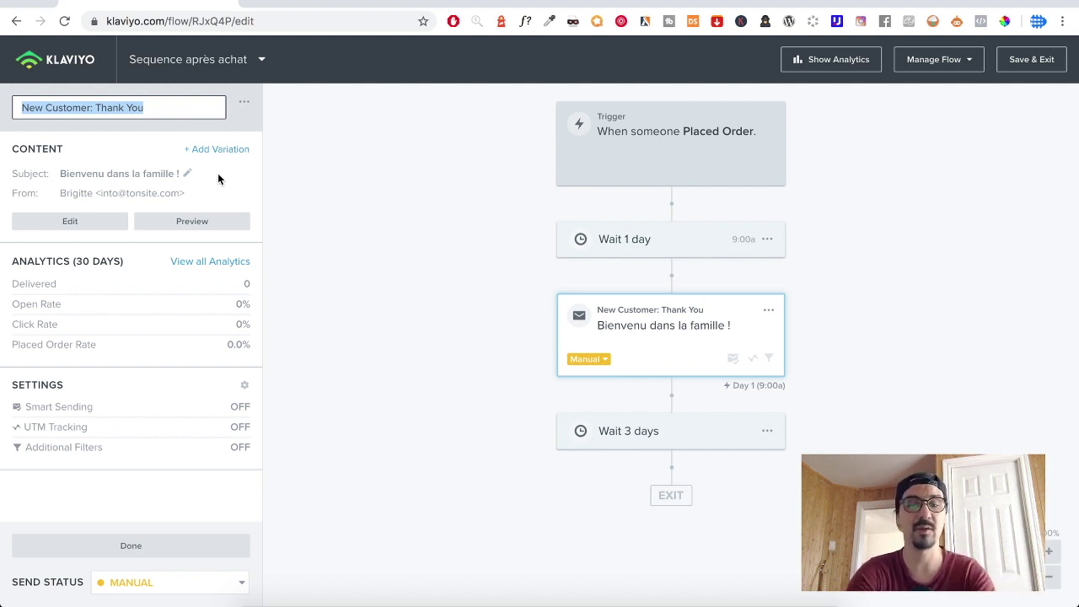
pyautogui.write('Email de bienvenenue')
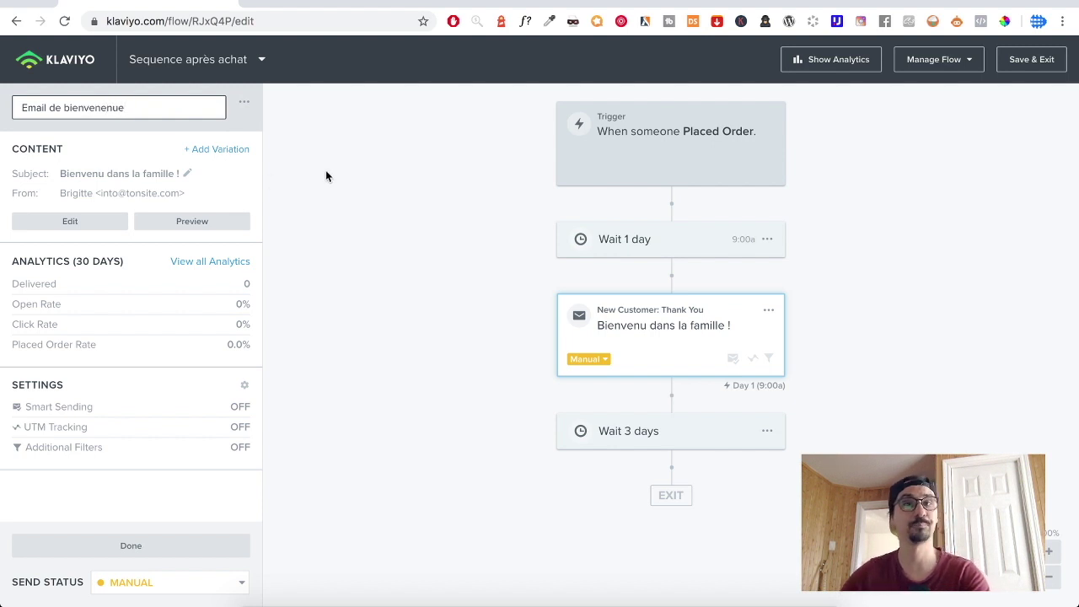
pyautogui.click(325, 175)
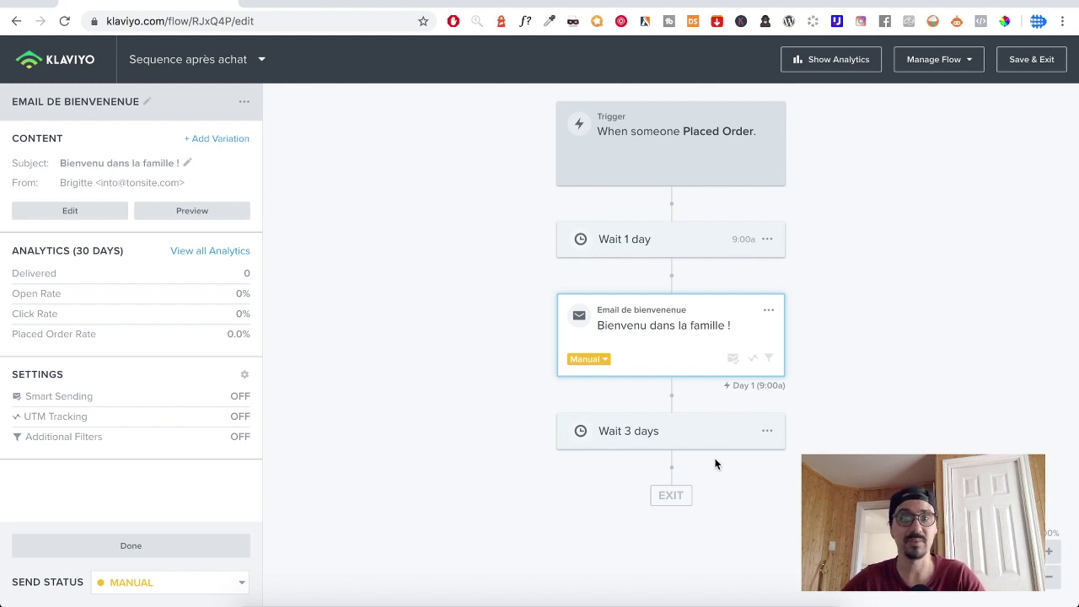
# Step: Set the time delay after the welcome email to 2 days and save it
pyautogui.click(677, 439)
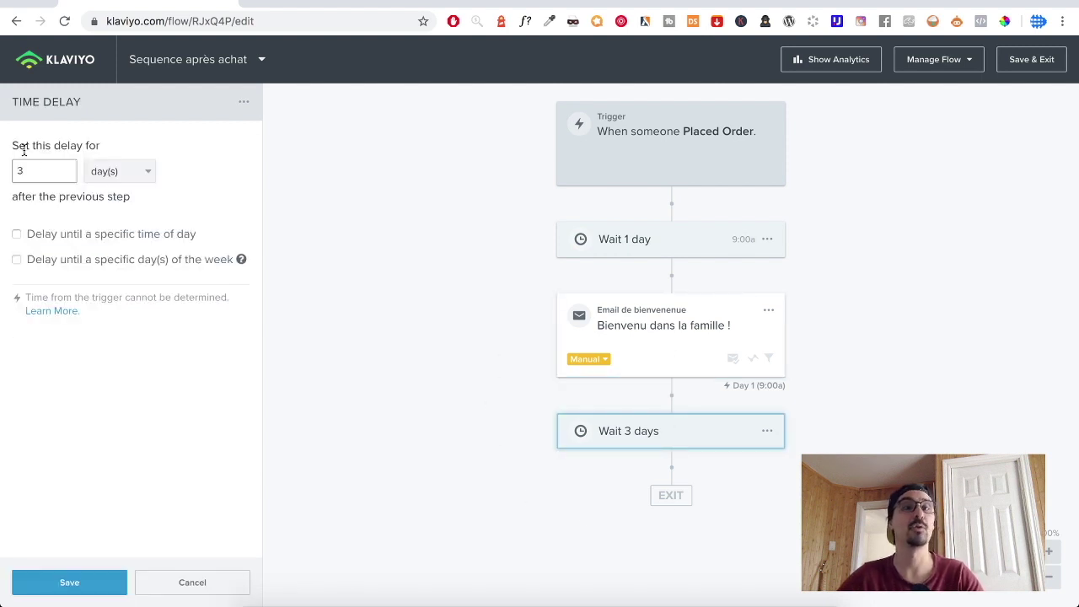
pyautogui.moveTo(56, 172); pyautogui.dragTo(6, 170)
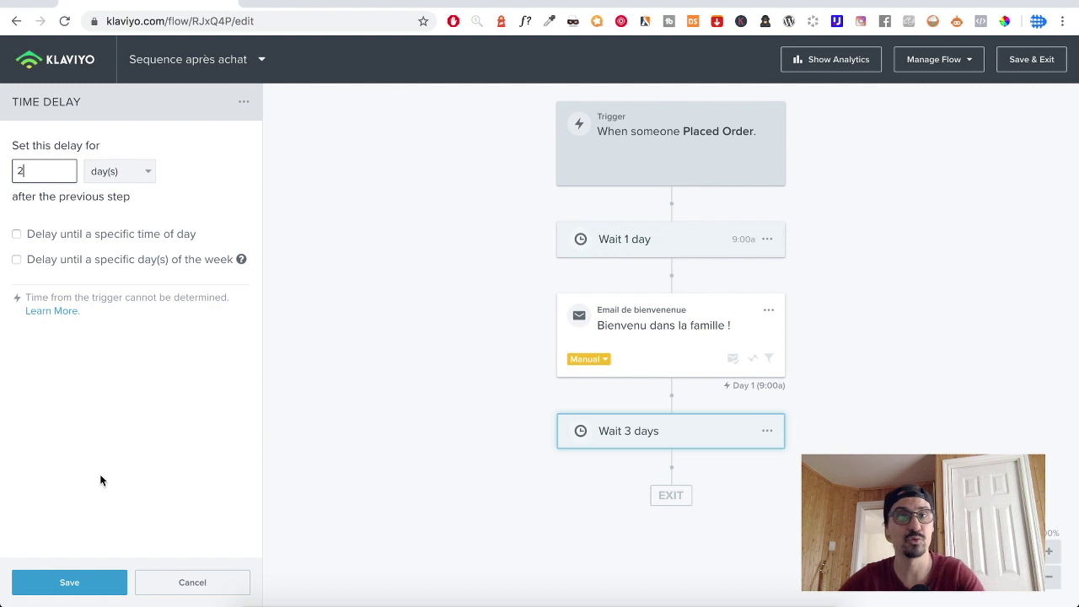
pyautogui.click(77, 585)
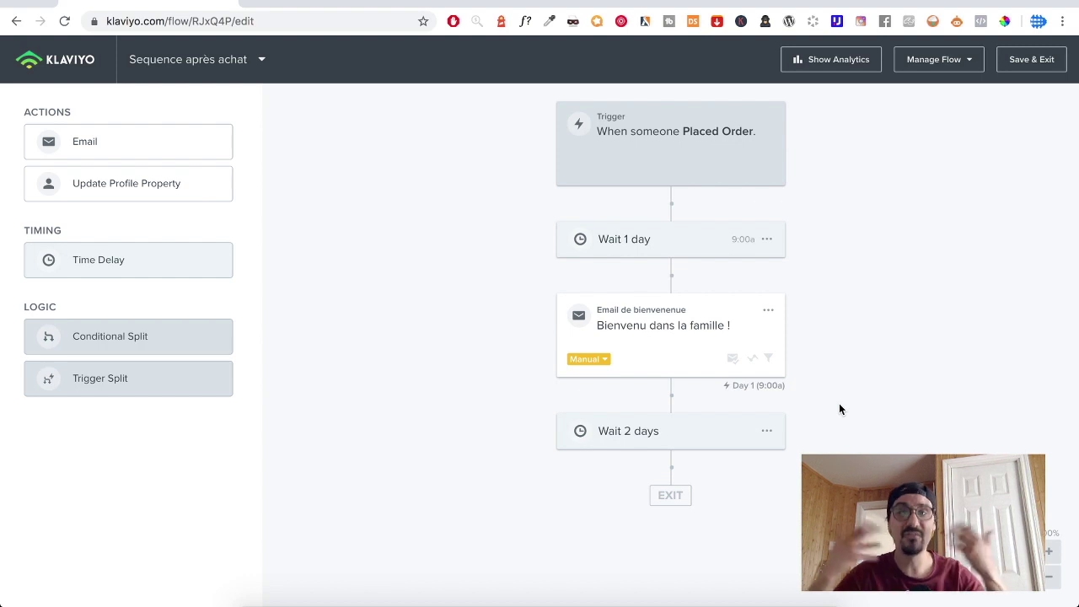
# Step: Clone the welcome email and move the copy below the 2-day delay, just before the flow's exit
pyautogui.click(768, 310)
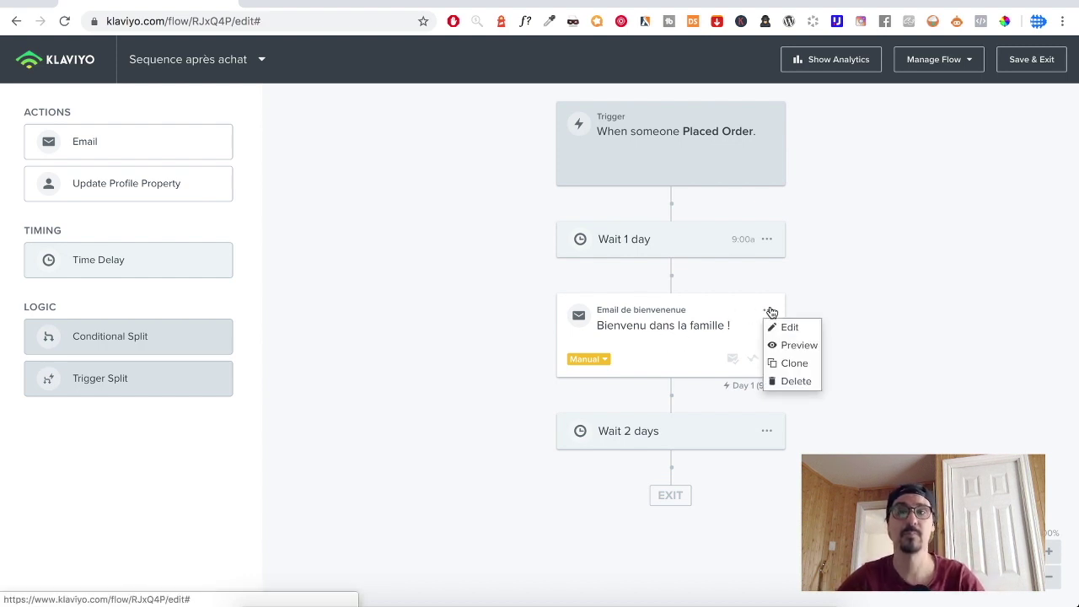
pyautogui.click(805, 367)
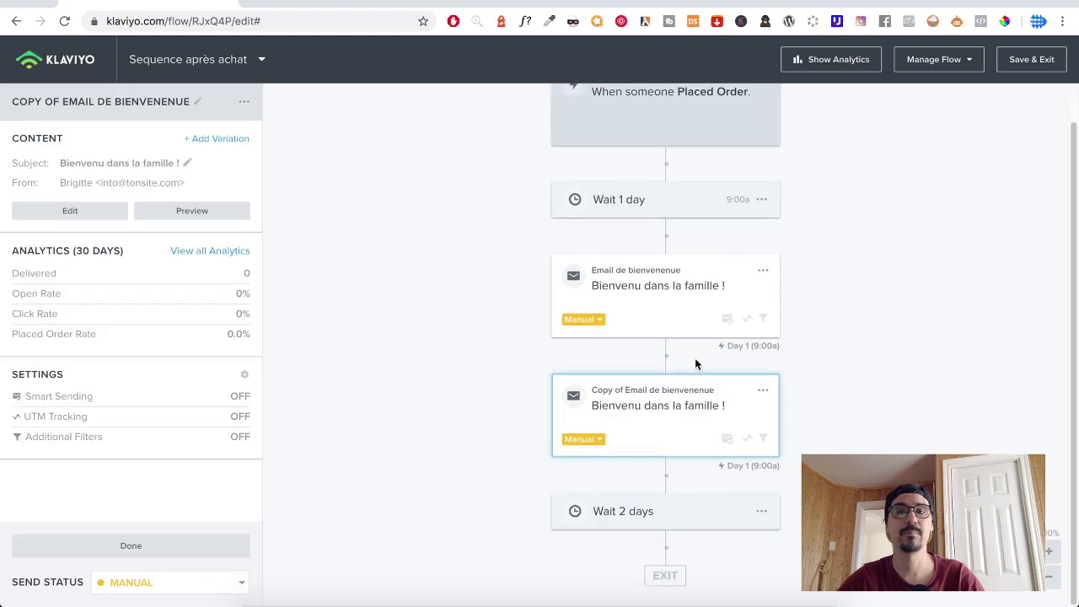
pyautogui.moveTo(674, 393); pyautogui.dragTo(682, 476)
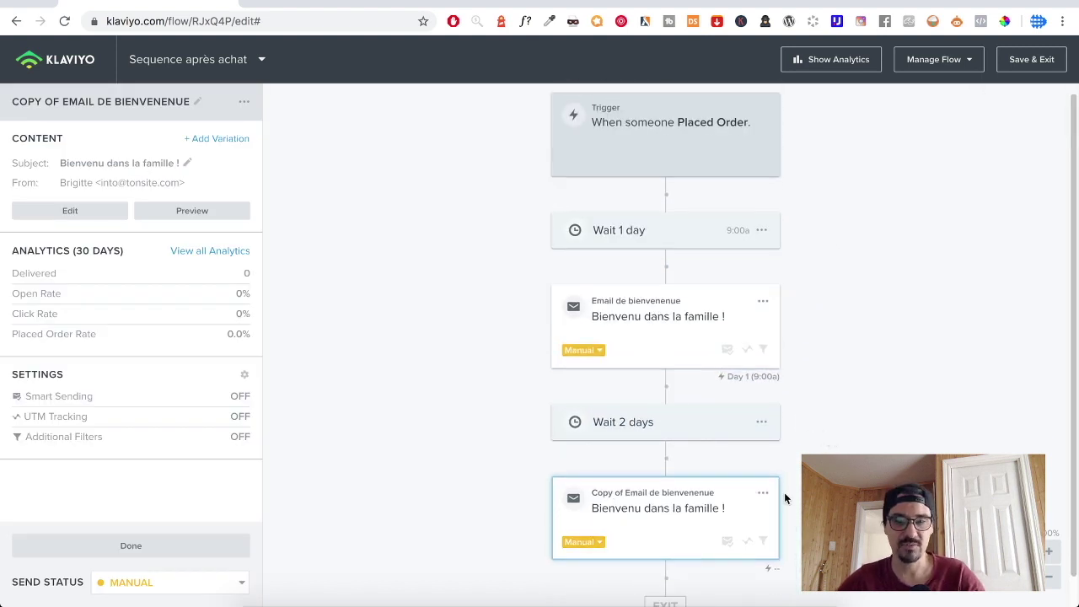
# Step: Rename the cloned email as "sadfjalskdjfn"
pyautogui.click(651, 509)
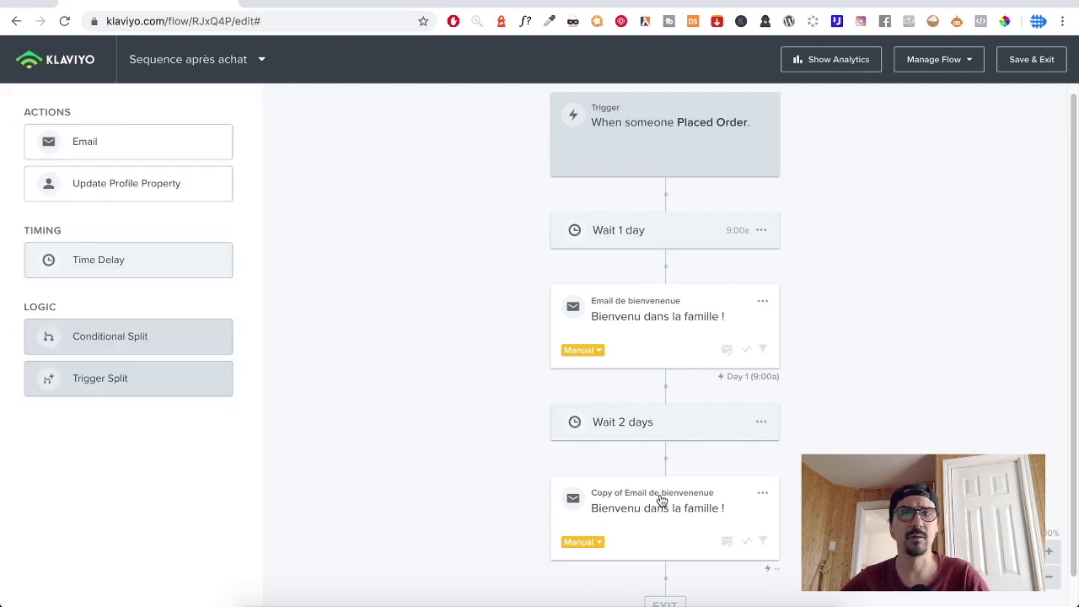
pyautogui.click(661, 501)
pyautogui.click(195, 101)
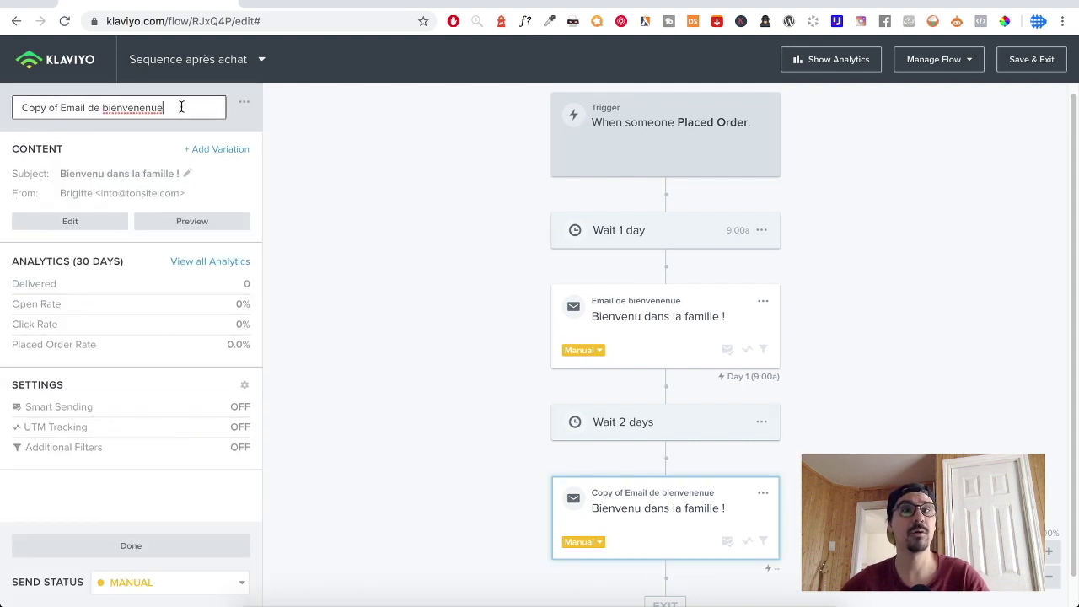
pyautogui.moveTo(180, 107); pyautogui.dragTo(18, 104)
pyautogui.write('sadfjalskdjfn')
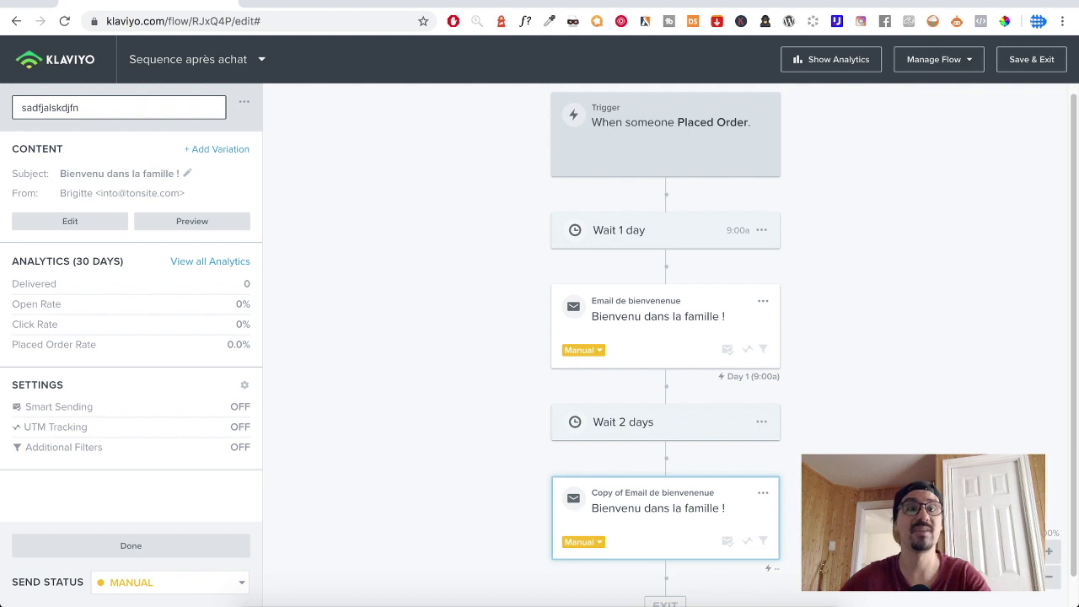
pyautogui.press('Return')
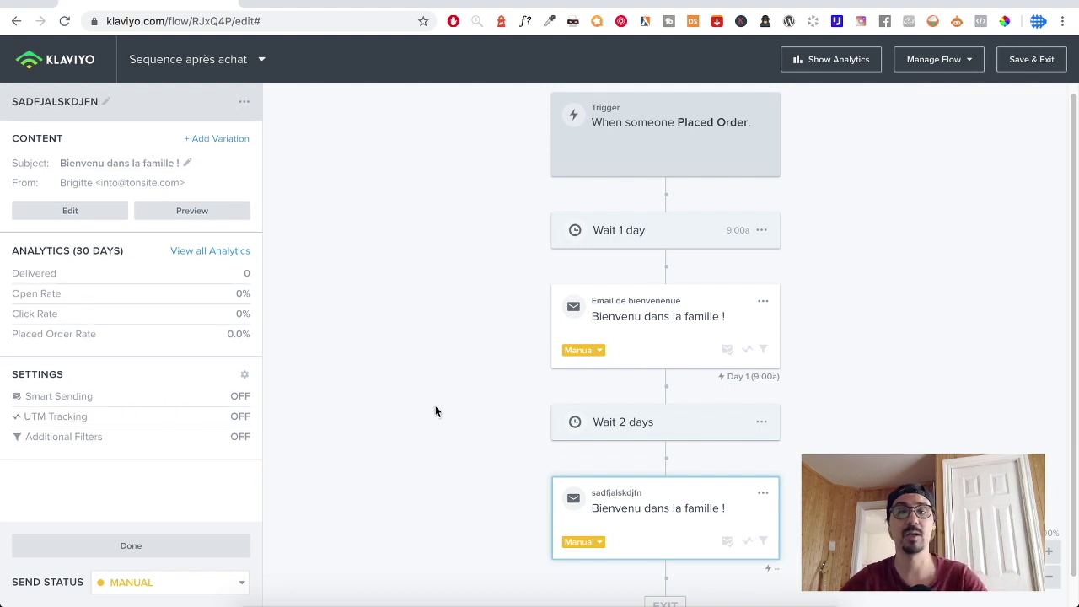
# Step: Open the cloned email's message page and bring up its content in the layout editor
pyautogui.click(687, 514)
pyautogui.click(688, 515)
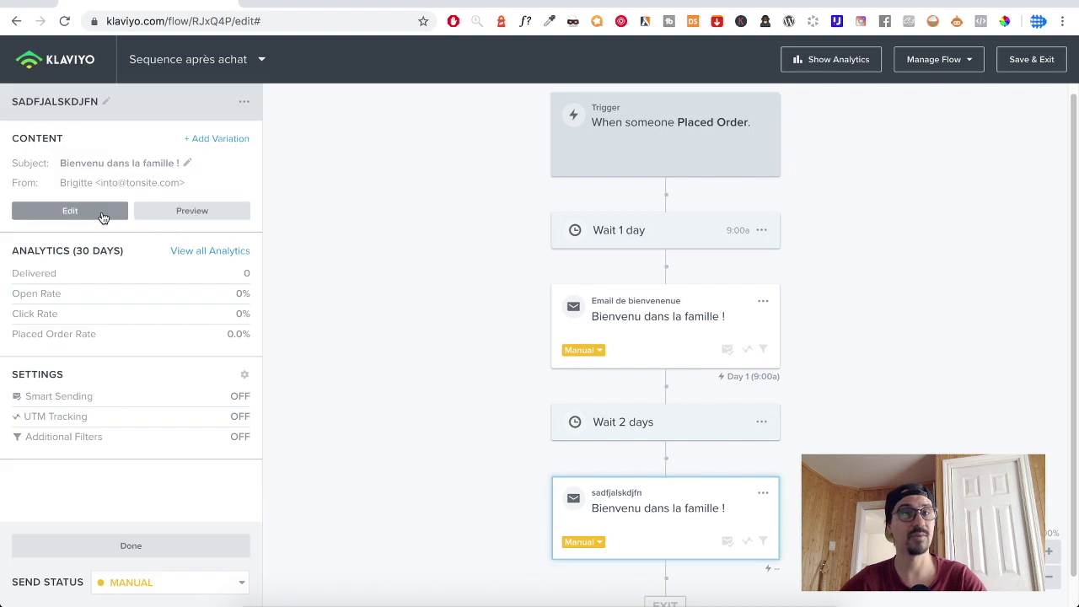
pyautogui.click(69, 212)
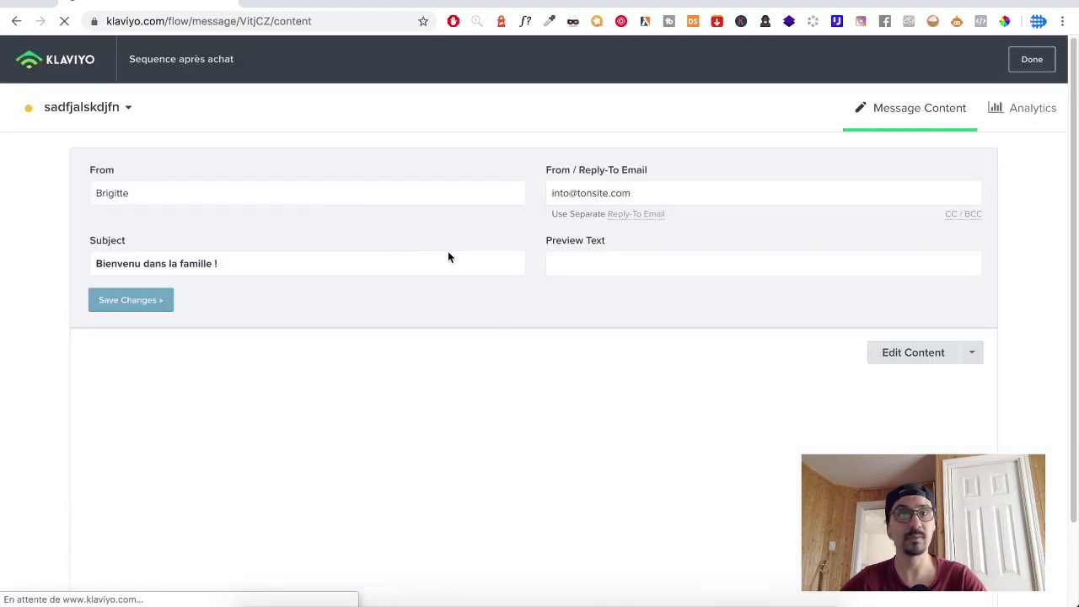
pyautogui.scroll(-5, 612, 441)
pyautogui.scroll(5, 542, 414)
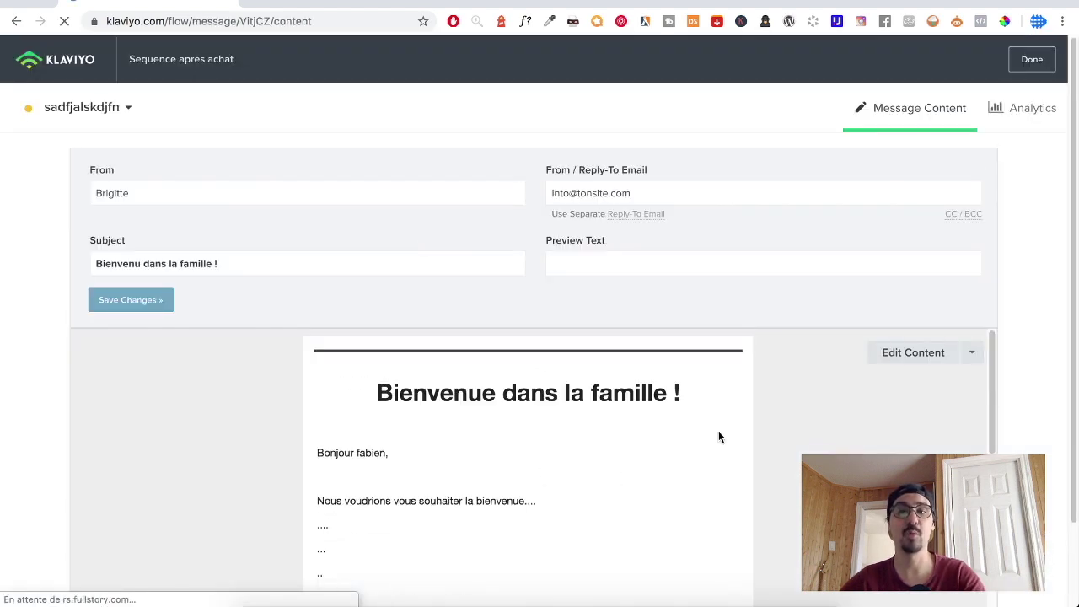
pyautogui.click(921, 352)
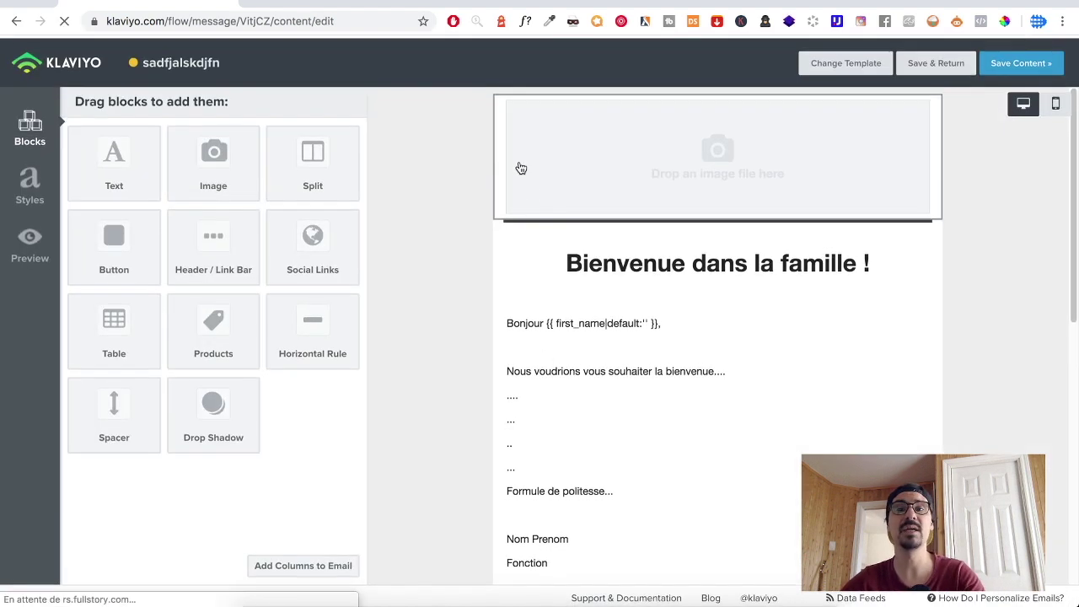
# Step: Replace the heading text of the cloned email with "Votre est en préparation"
pyautogui.scroll(-5, 582, 379)
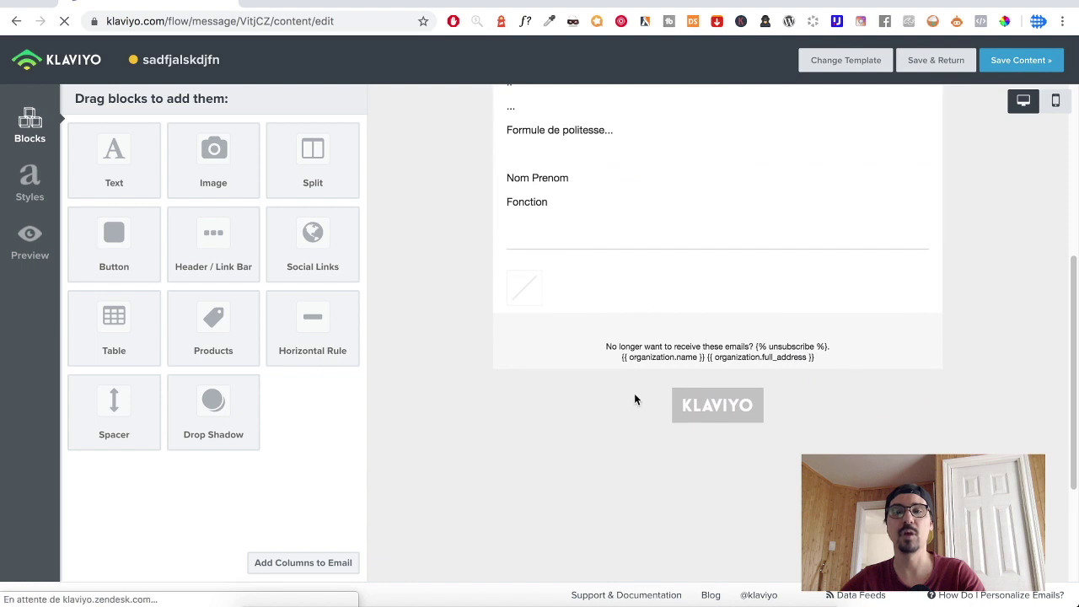
pyautogui.scroll(2, 725, 413)
pyautogui.scroll(3, 621, 492)
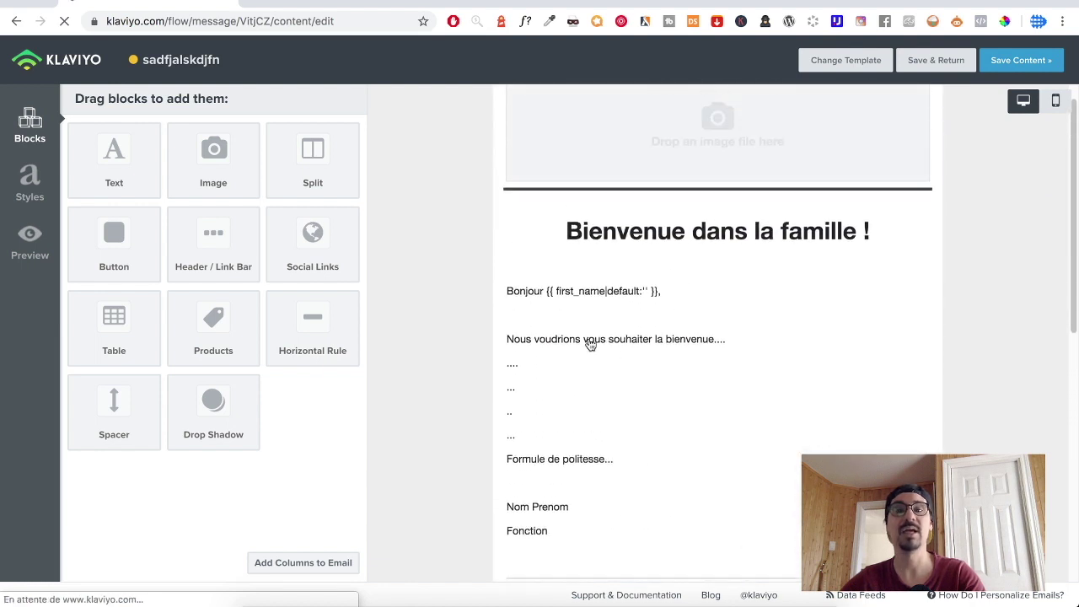
pyautogui.scroll(1, 590, 344)
pyautogui.click(579, 253)
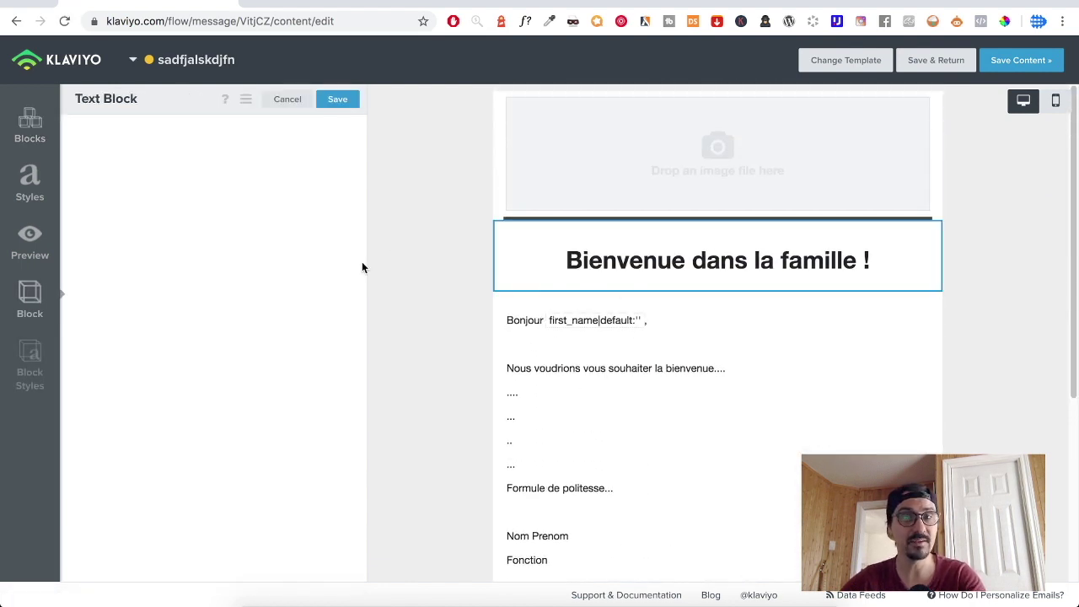
pyautogui.moveTo(298, 220); pyautogui.dragTo(3, 212)
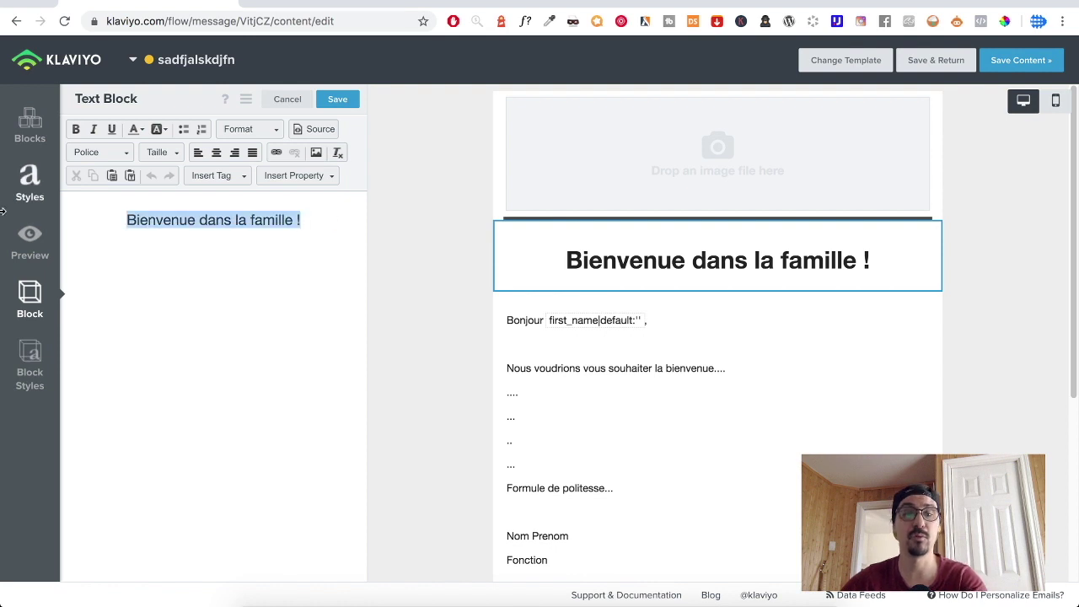
pyautogui.write('Votre es')
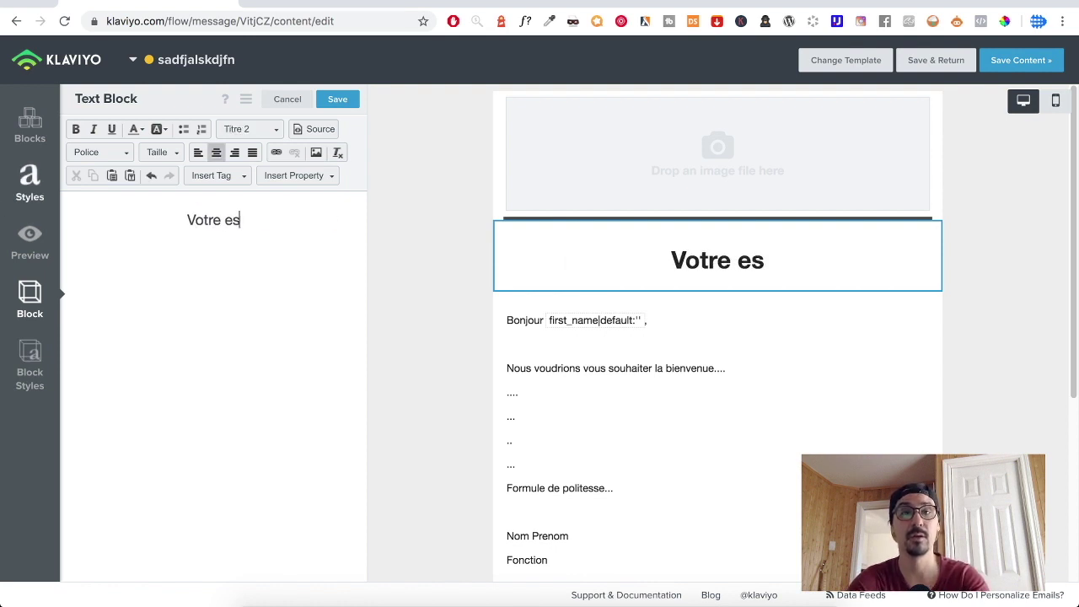
pyautogui.write('t en prépa')
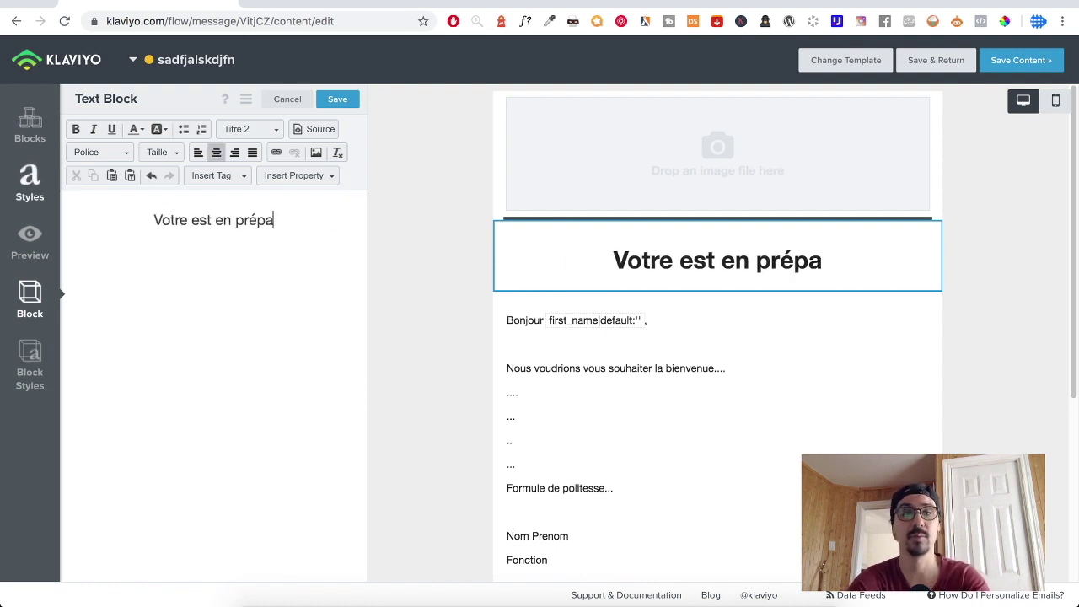
pyautogui.write('ration')
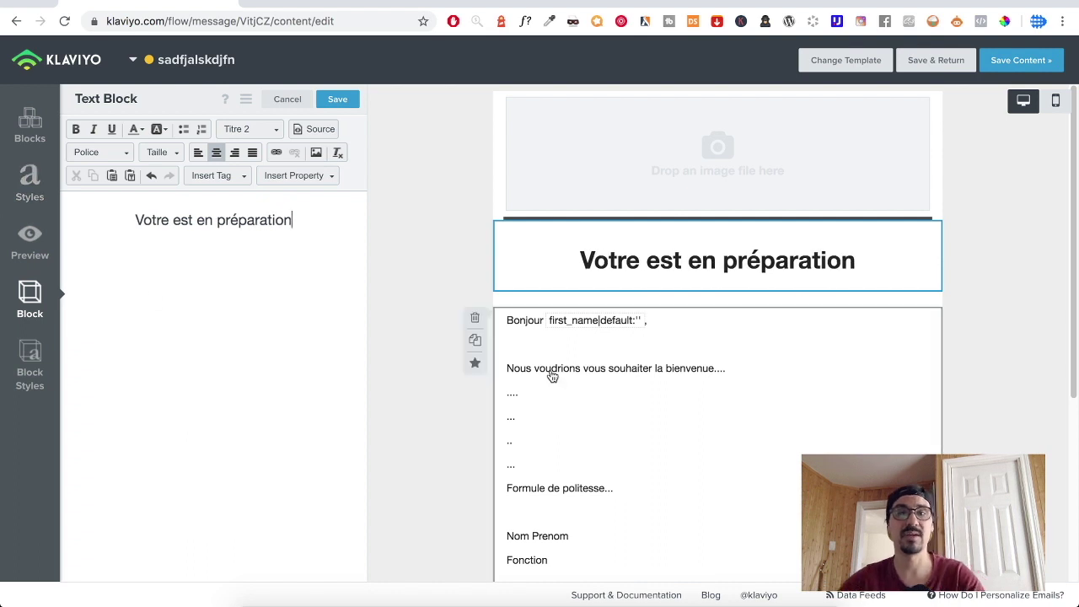
# Step: Replace the body below the greeting with the placeholder lines "sdfadsfasfasdf", "asdfasdf", "asdfas" and "dfasdf", and save the text block
pyautogui.click(624, 421)
pyautogui.moveTo(205, 465); pyautogui.dragTo(69, 263)
pyautogui.write('sdfadsfasfasdf ')
pyautogui.write('asdfasdf')
pyautogui.press('Return')
pyautogui.write('asdfas')
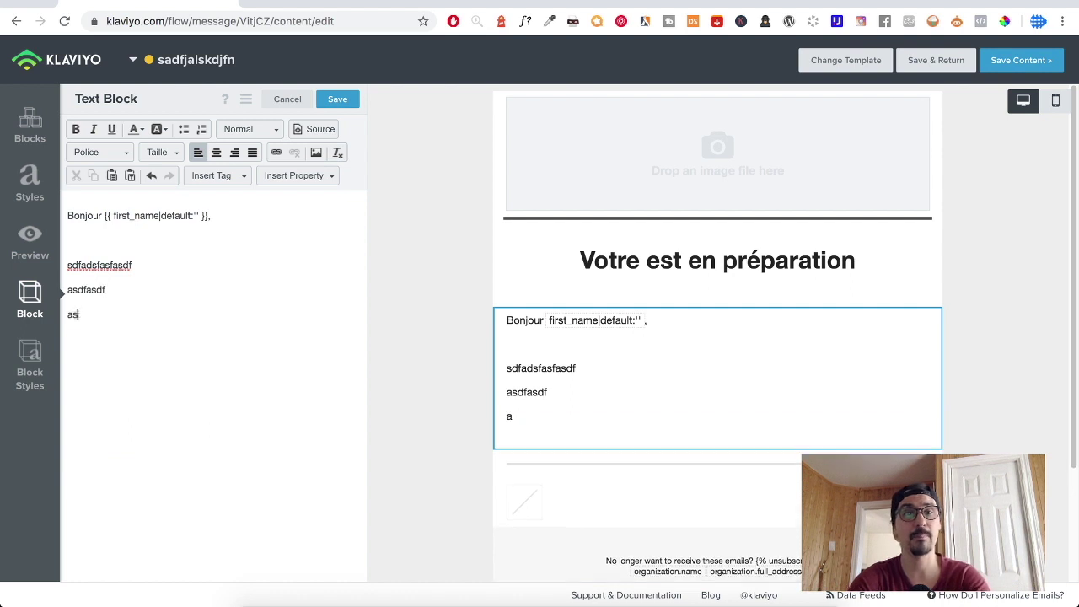
pyautogui.press('Return')
pyautogui.write('dfasdf')
pyautogui.press('Return')
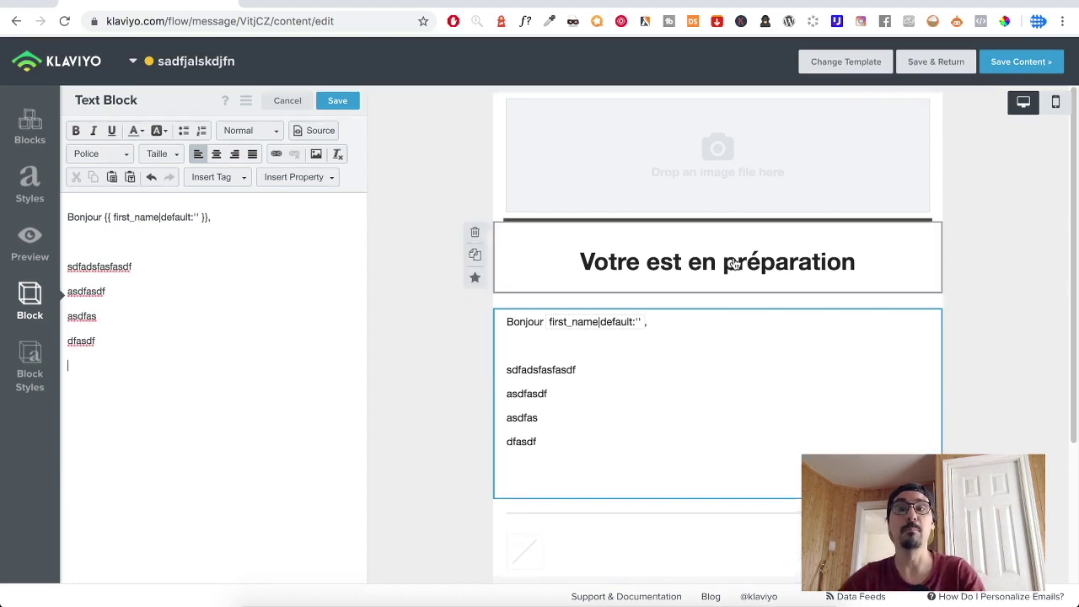
pyautogui.scroll(-5, 505, 145)
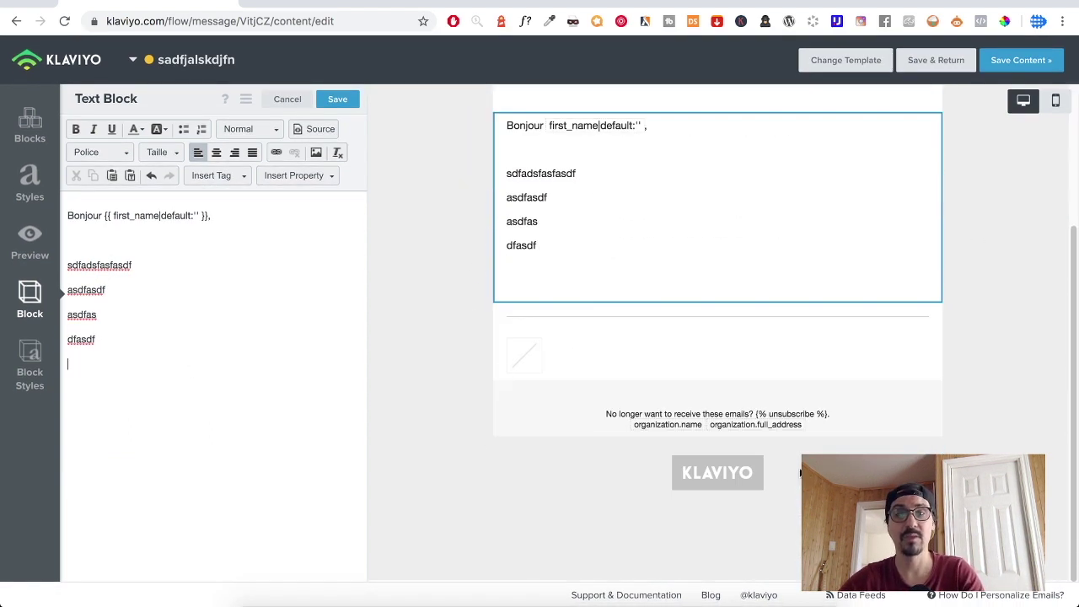
pyautogui.scroll(2, 491, 456)
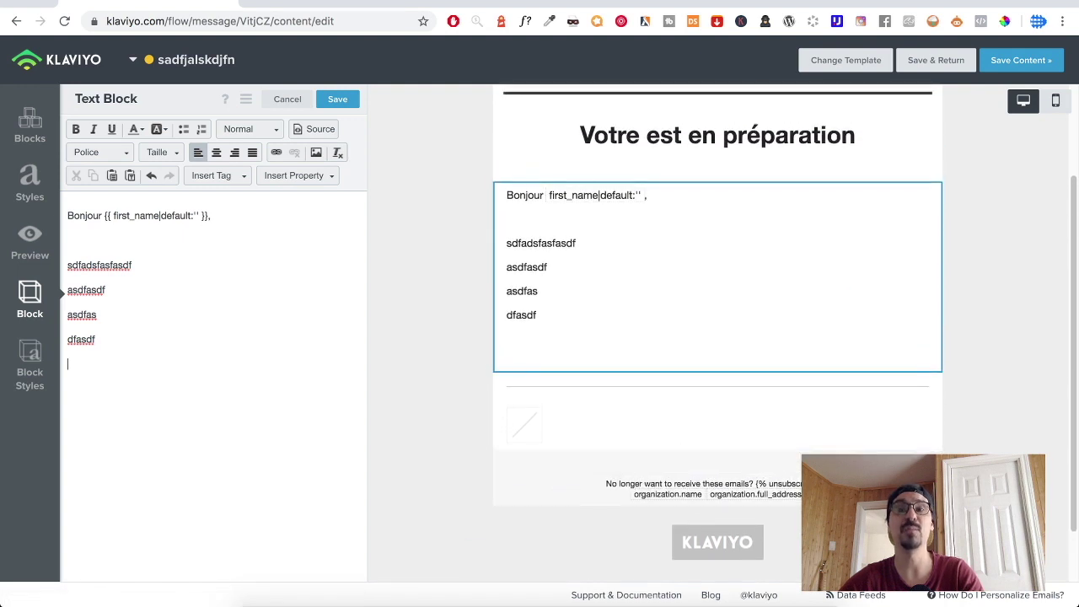
pyautogui.scroll(3, 987, 452)
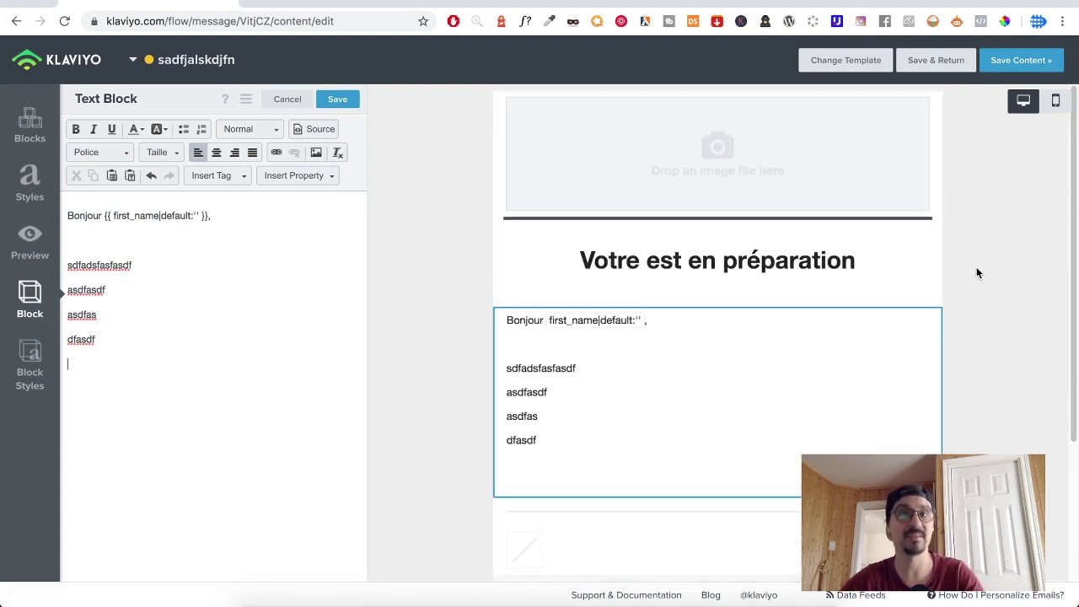
pyautogui.click(344, 101)
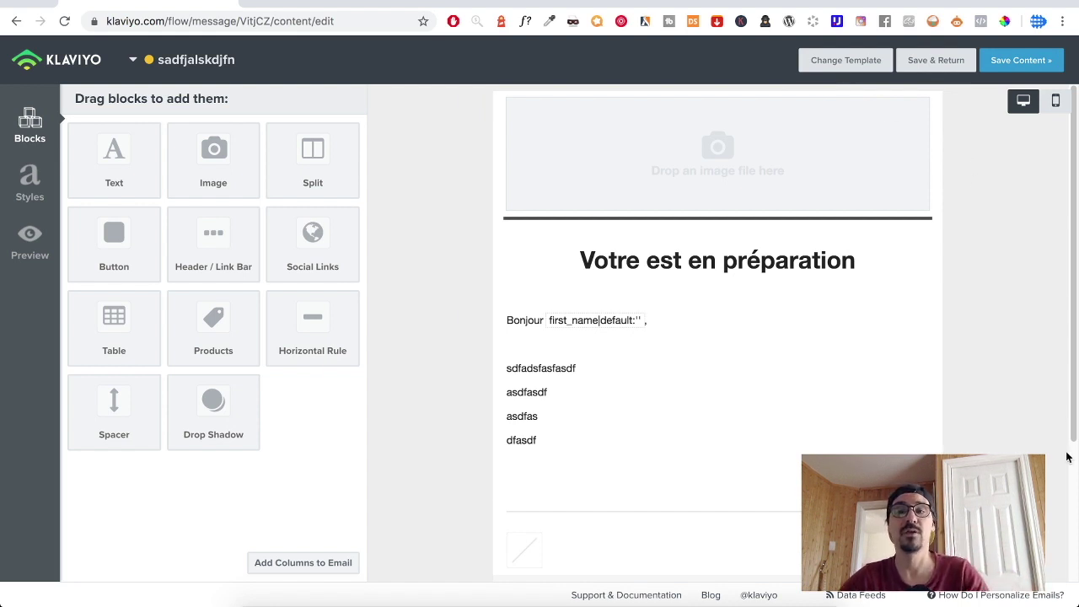
# Step: Review the revised email layout from image block to footer and save the email content
pyautogui.scroll(-1, 1053, 392)
pyautogui.scroll(1, 1053, 392)
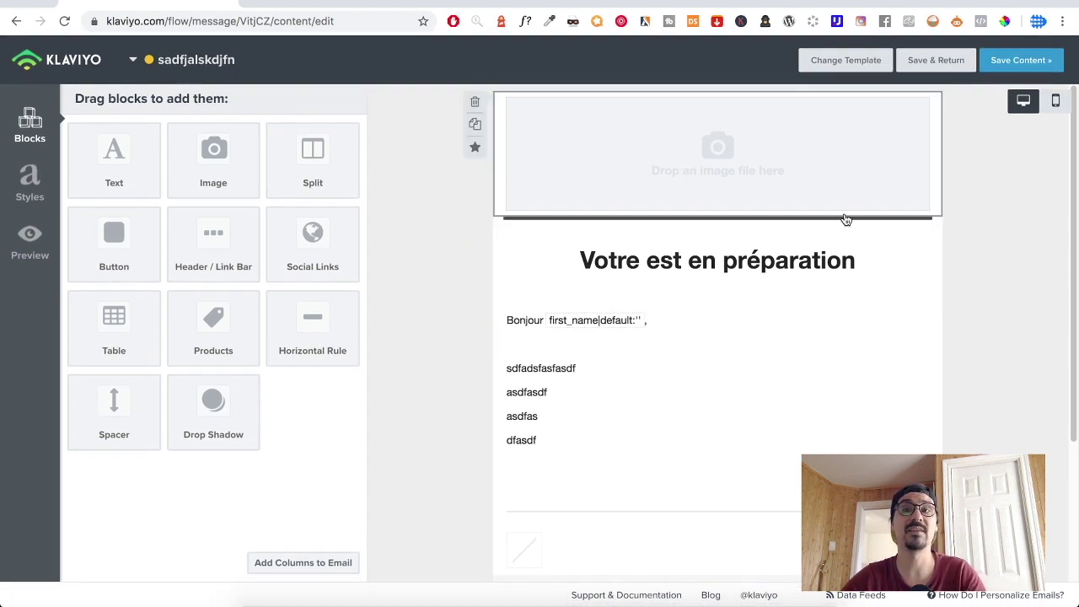
pyautogui.scroll(-2, 722, 121)
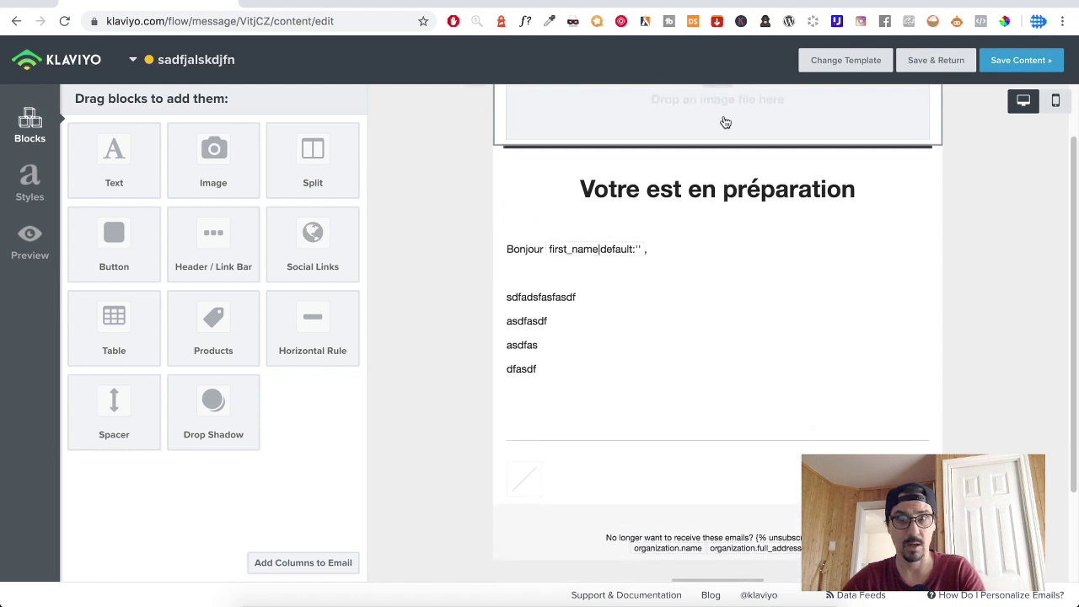
pyautogui.scroll(2, 879, 174)
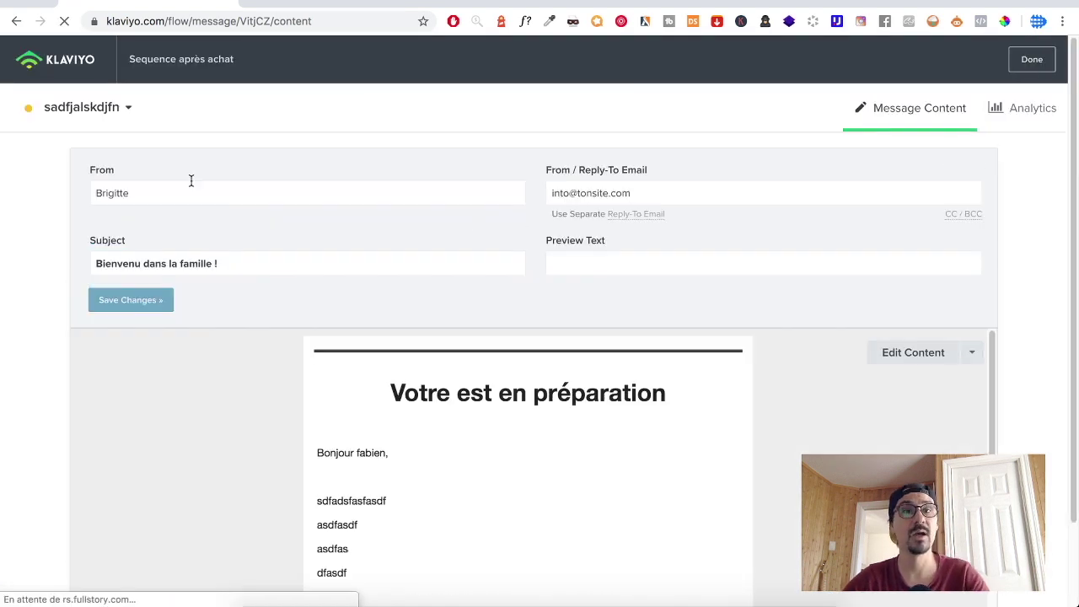
# Step: Change the cloned email's subject to "Votre colis est en préparation", save the change and check the message page
pyautogui.moveTo(294, 264); pyautogui.dragTo(1, 257)
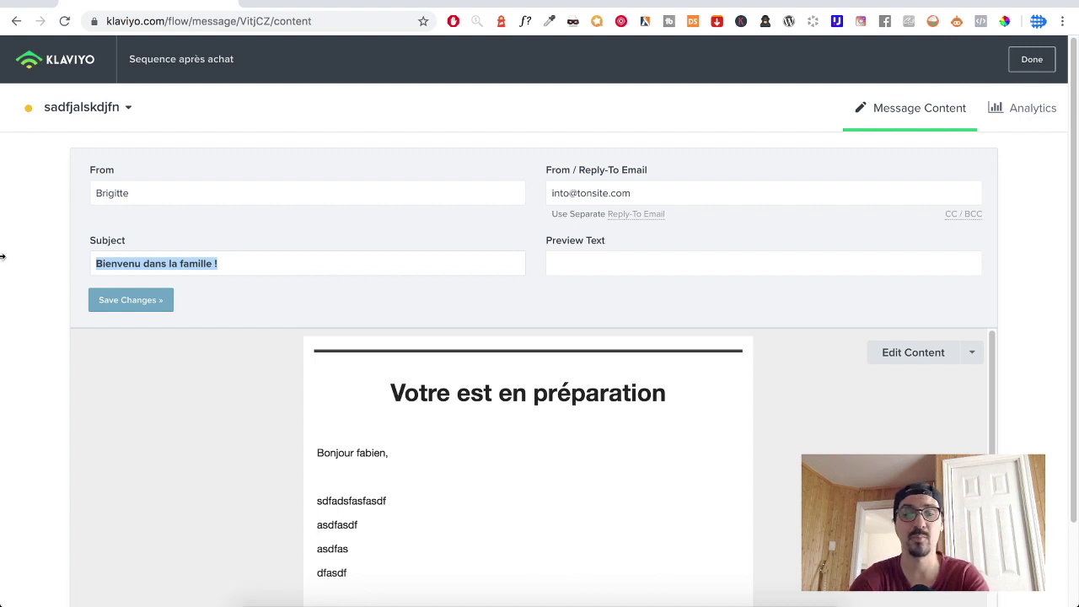
pyautogui.write('Votre vol')
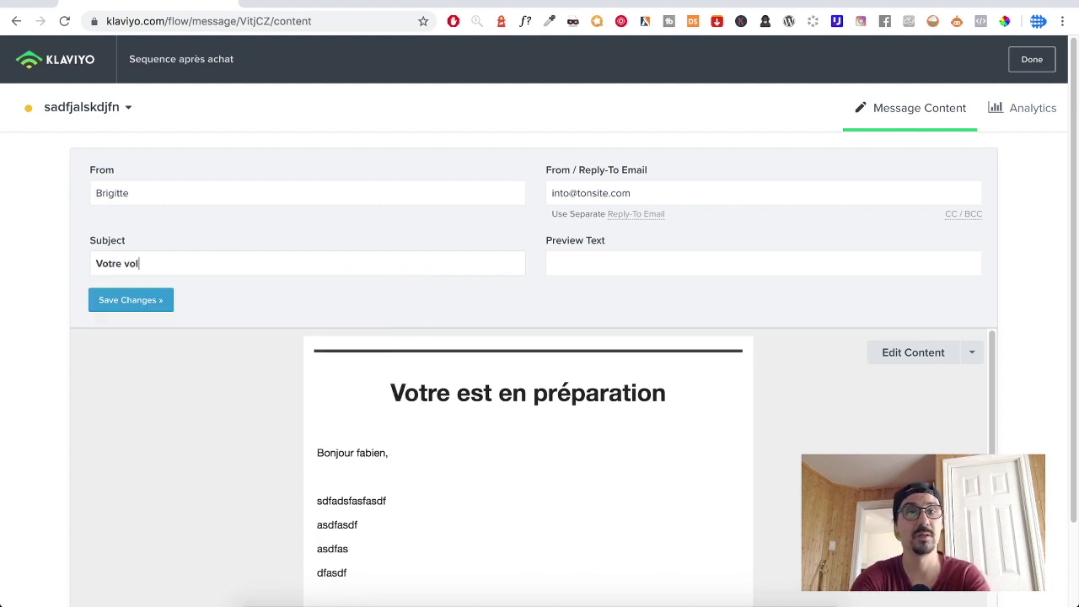
pyautogui.press('BackSpace')
pyautogui.press('BackSpace')
pyautogui.press('BackSpace')
pyautogui.write('colis est en préparation')
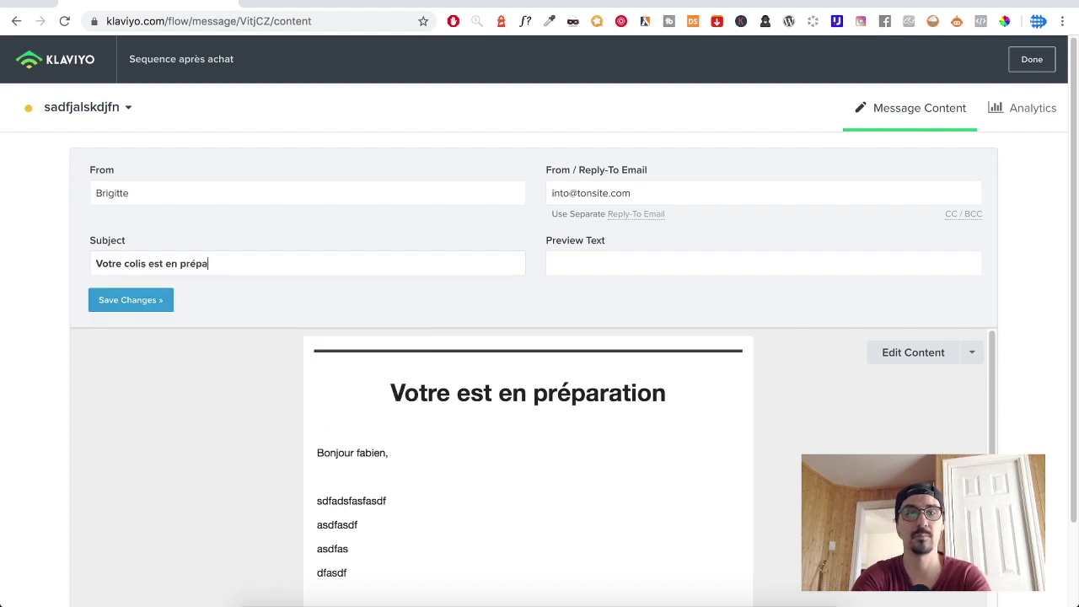
pyautogui.click(164, 305)
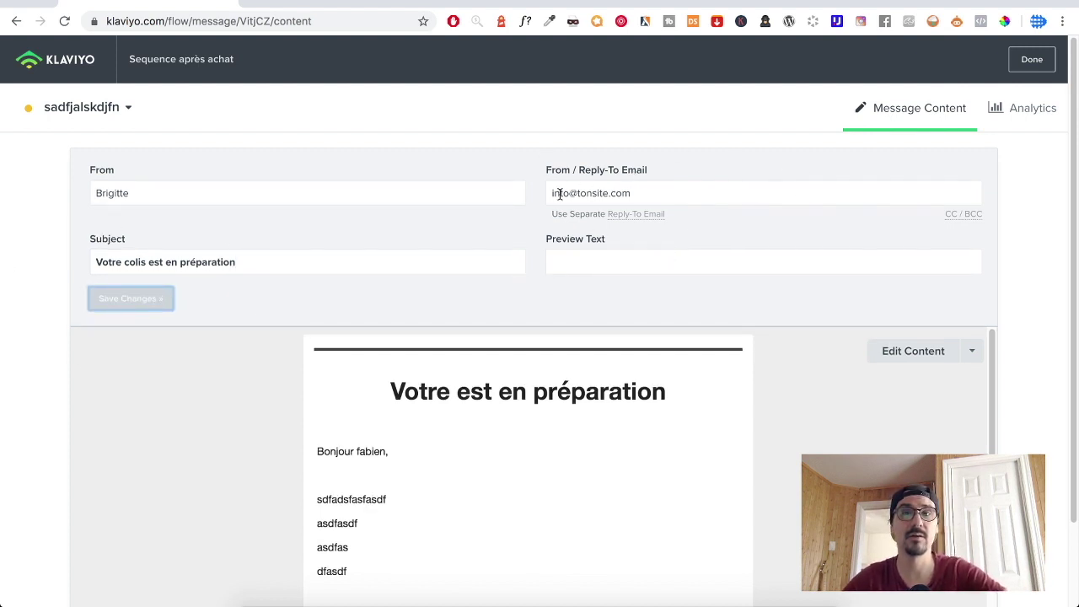
pyautogui.scroll(-5, 588, 374)
pyautogui.scroll(5, 711, 413)
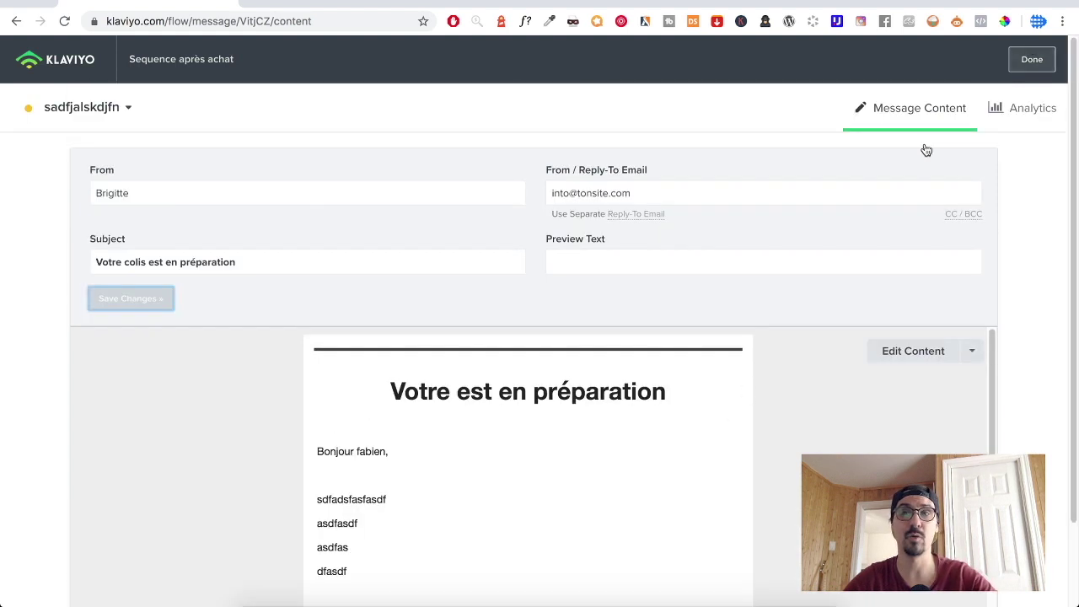
# Step: Return to the flow canvas, inspect the Placed Order trigger's setup and close it
pyautogui.click(1016, 65)
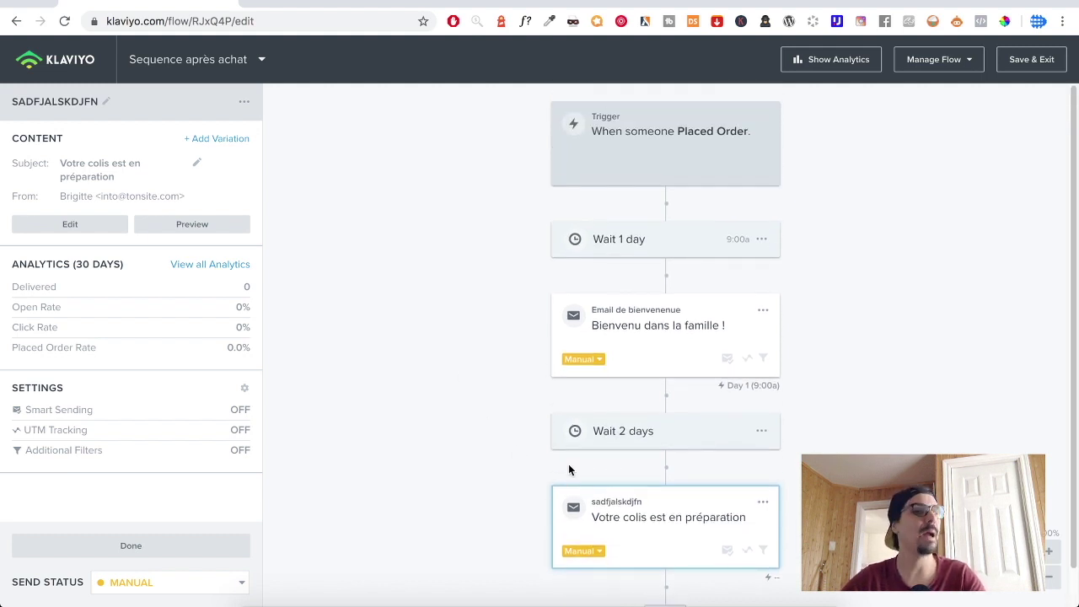
pyautogui.click(661, 164)
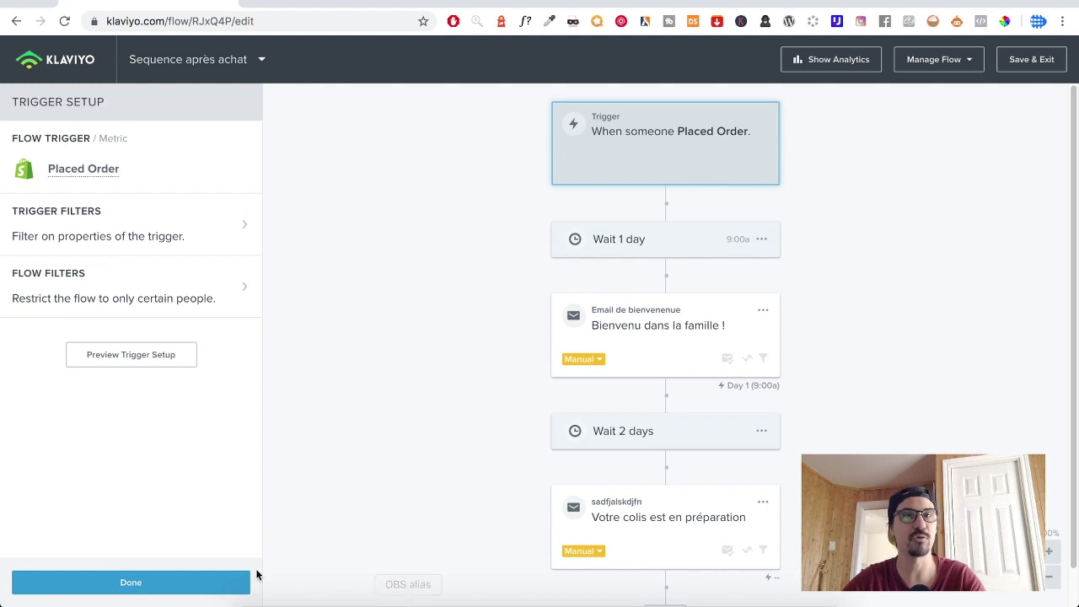
pyautogui.click(194, 587)
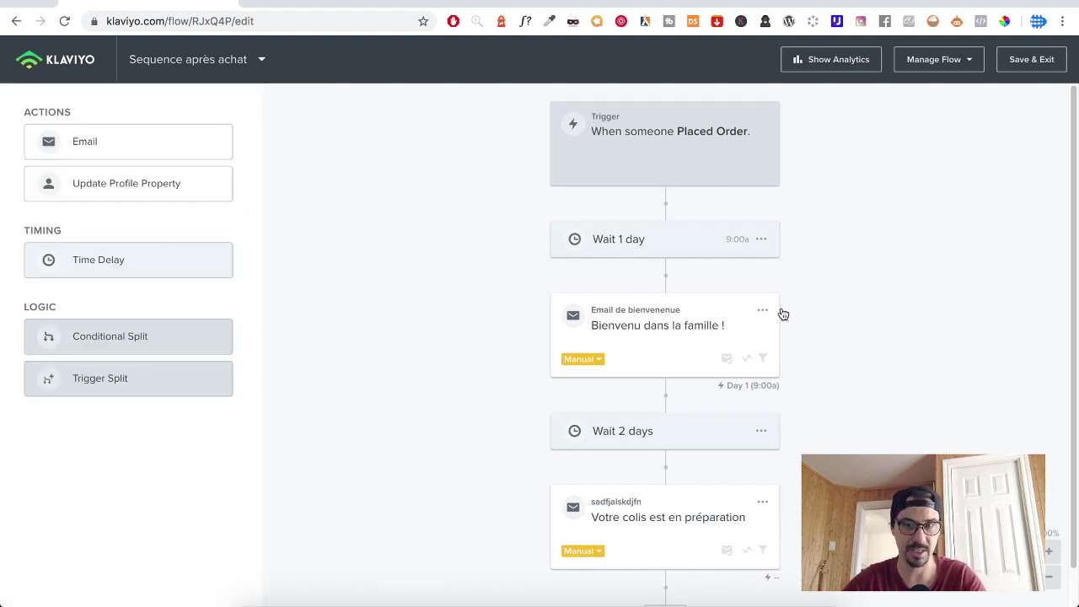
# Step: Add a time delay of 2 days after the order-preparation email at the end of the flow and save it
pyautogui.scroll(-2, 889, 253)
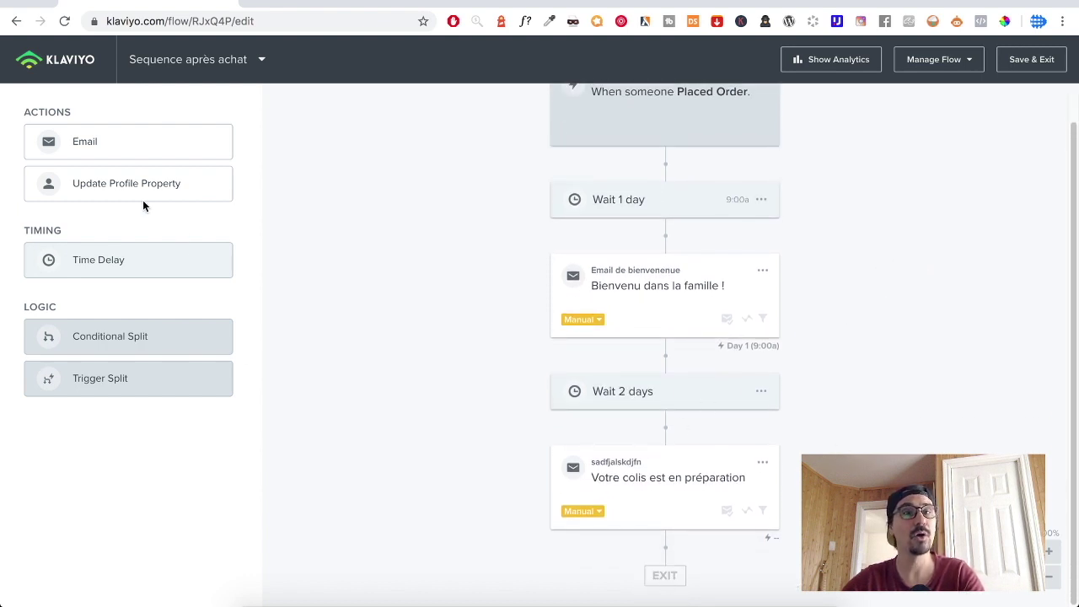
pyautogui.moveTo(86, 263); pyautogui.dragTo(657, 511)
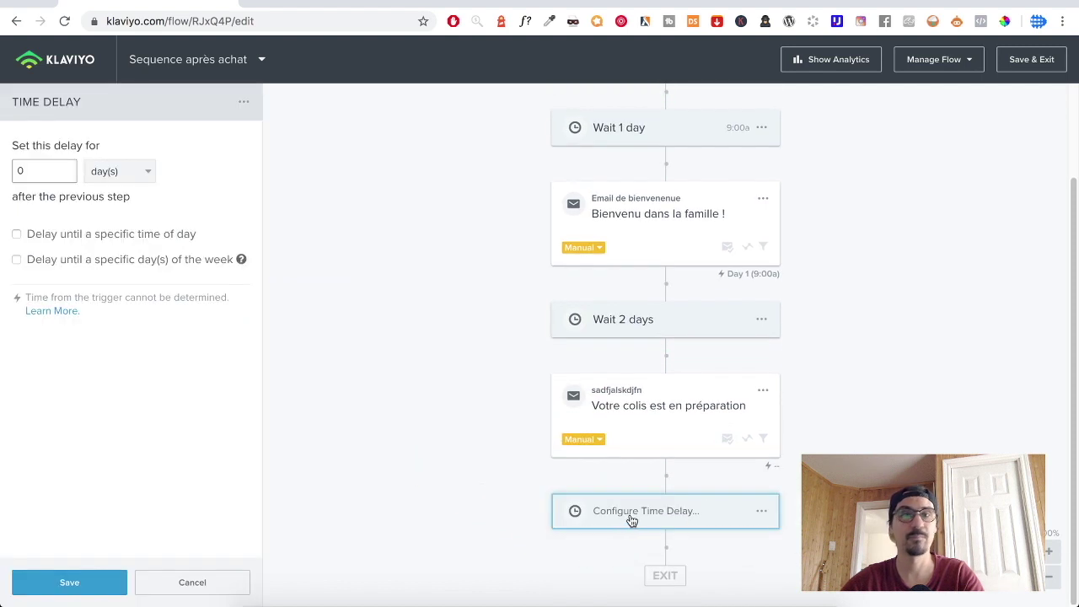
pyautogui.click(37, 169)
pyautogui.moveTo(36, 169); pyautogui.dragTo(2, 173)
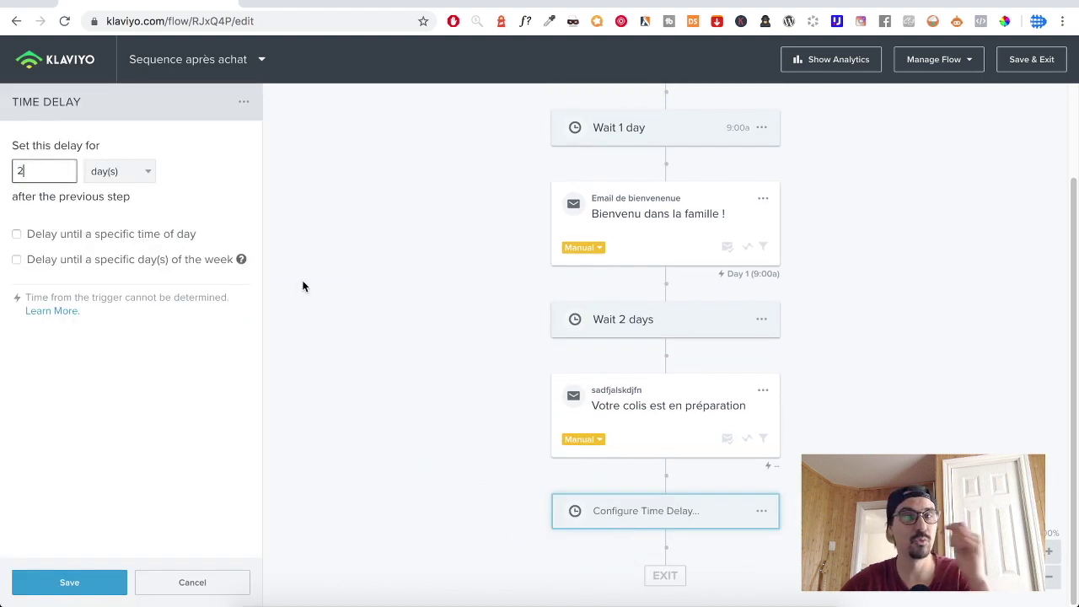
pyautogui.write('2')
pyautogui.click(150, 246)
pyautogui.click(65, 582)
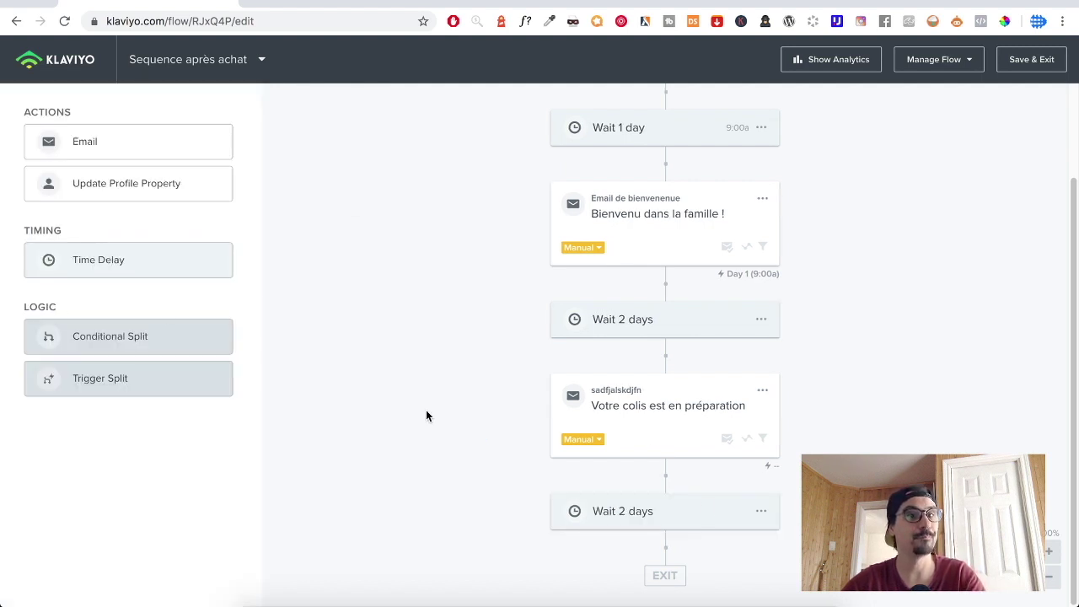
pyautogui.moveTo(90, 142); pyautogui.dragTo(661, 474)
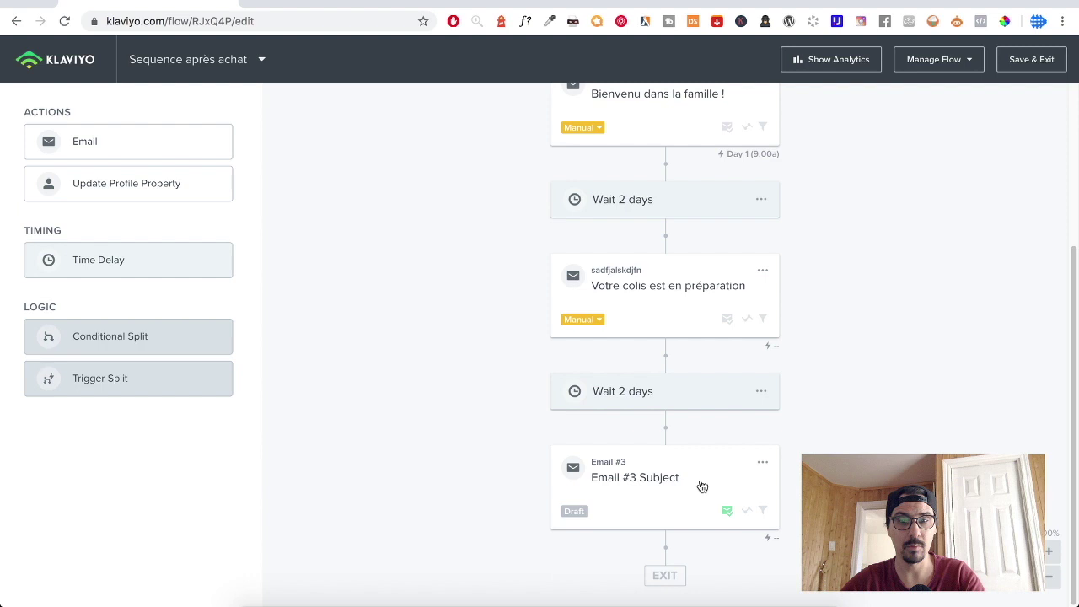
pyautogui.click(762, 462)
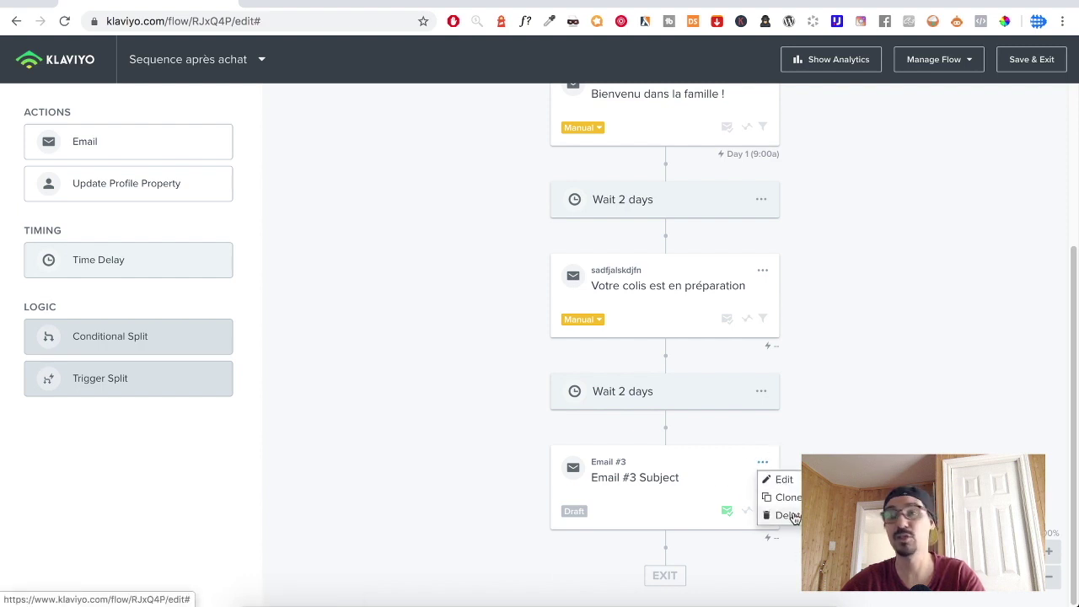
pyautogui.click(788, 515)
pyautogui.click(727, 229)
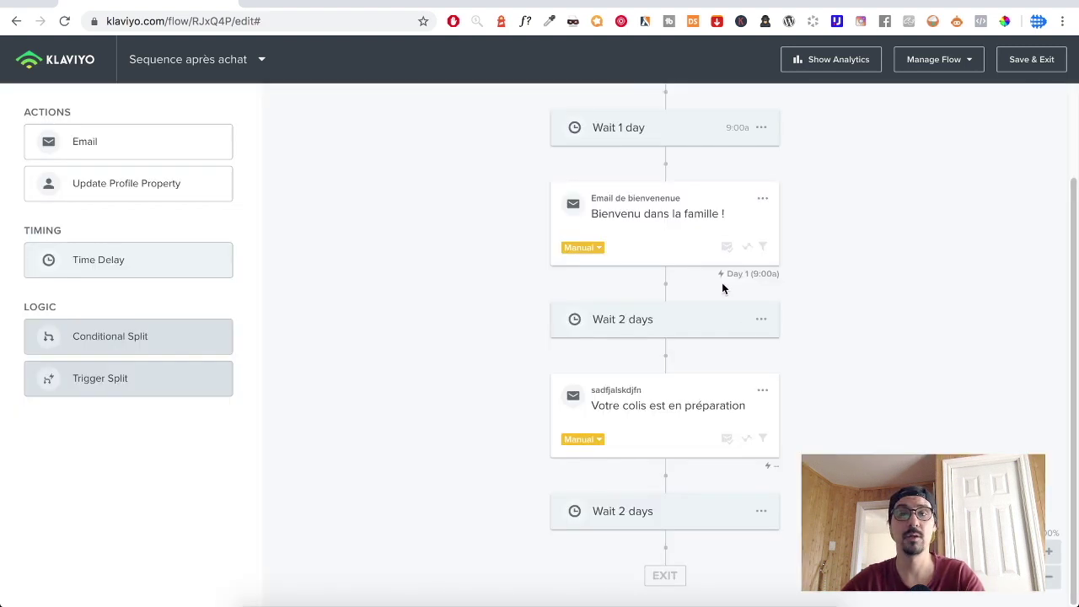
# Step: Clone the "Votre colis est en préparation" email and move the copy below the final two-day delay
pyautogui.click(764, 393)
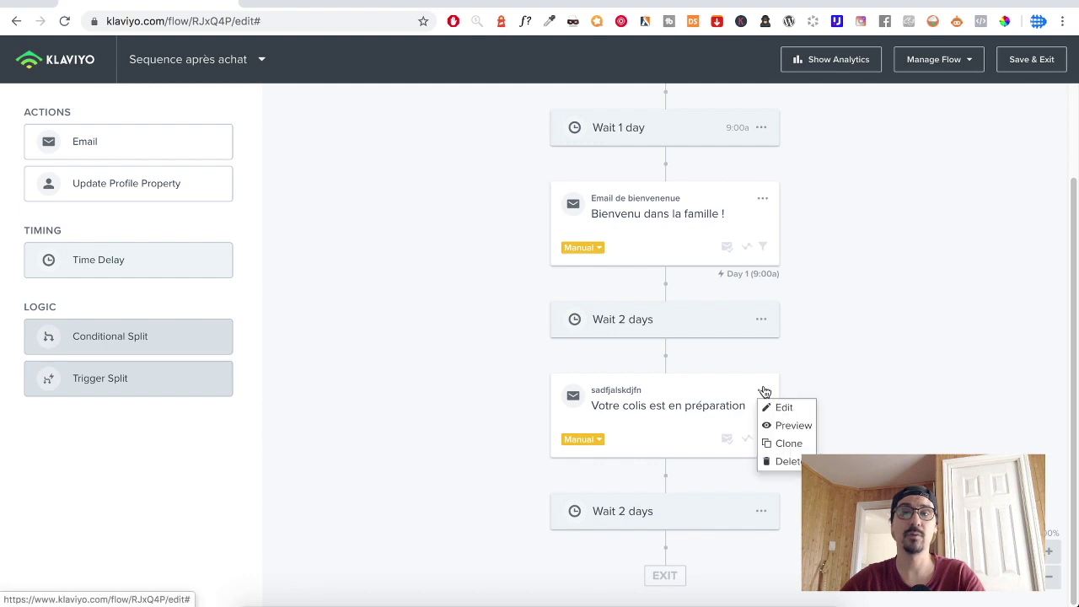
pyautogui.click(793, 445)
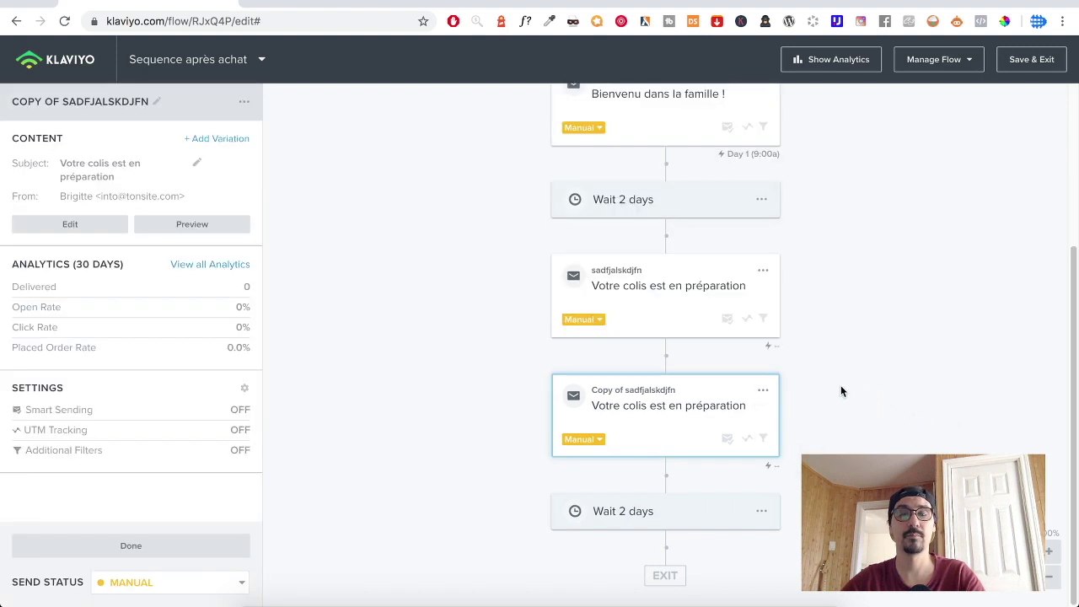
pyautogui.moveTo(652, 383); pyautogui.dragTo(641, 451)
pyautogui.click(480, 313)
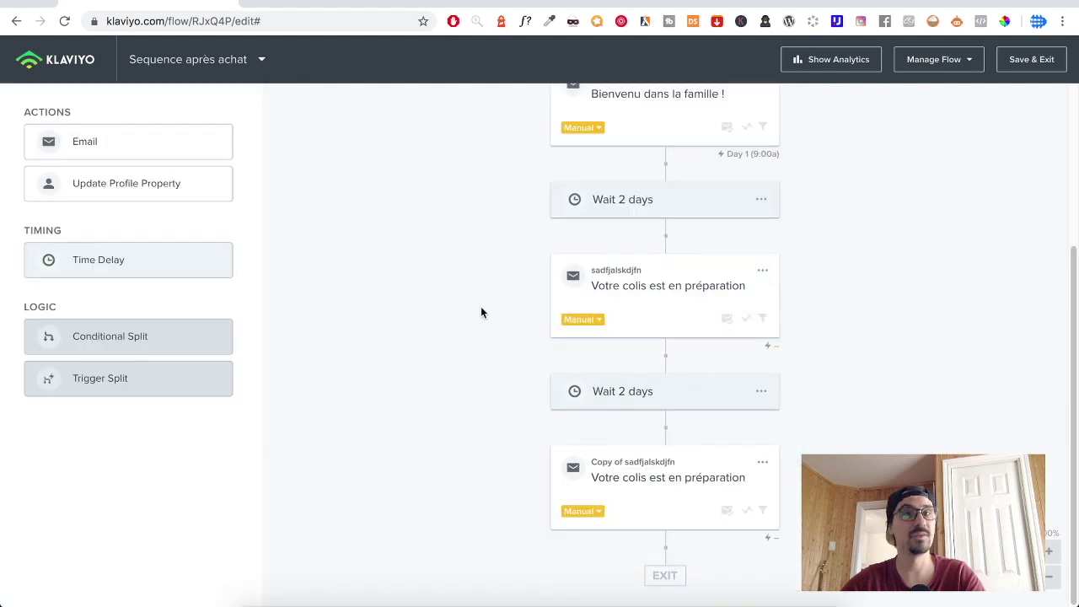
# Step: Rename the cloned email at the end of the flow as "aworjdhgsljfdnvcmslkjdfnvp3q94857ewru"
pyautogui.click(712, 473)
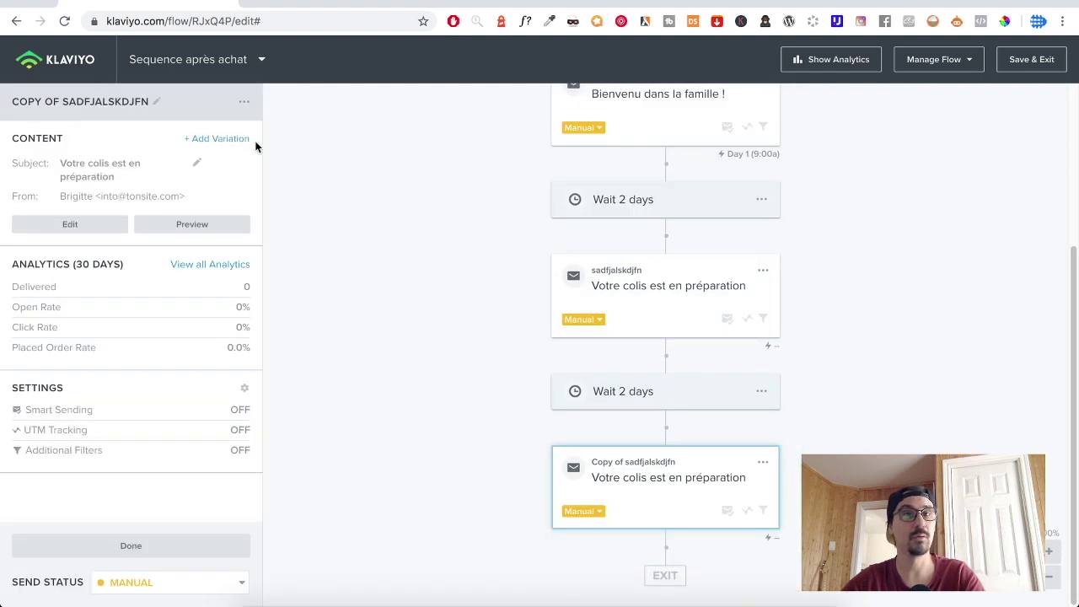
pyautogui.click(156, 101)
pyautogui.press('super+a')
pyautogui.write('aworjdhgsljfdnvcmslkjdfnvp3q94857ewru')
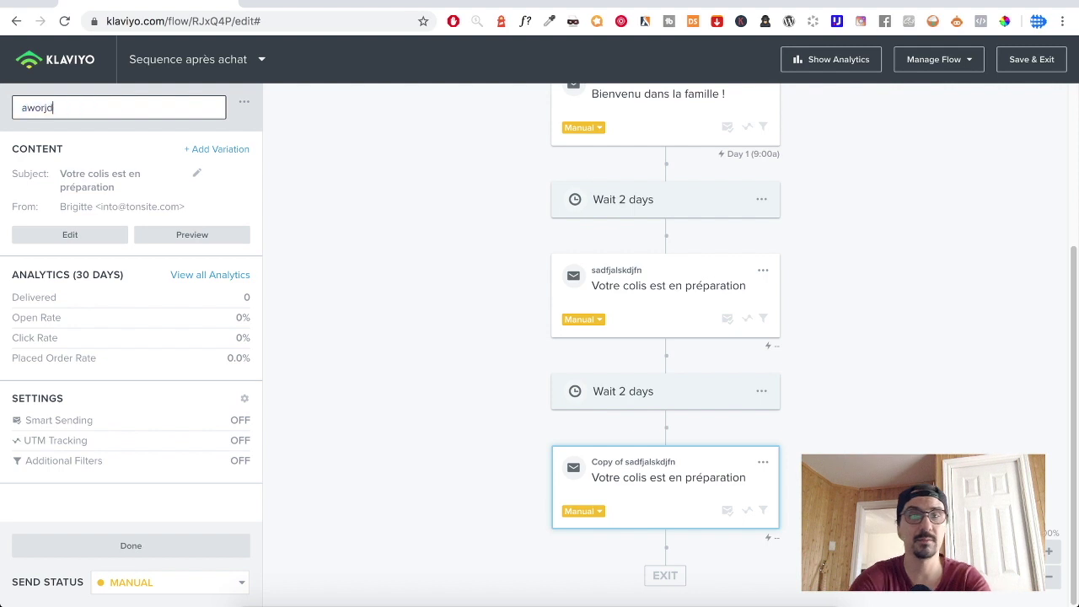
pyautogui.click(363, 232)
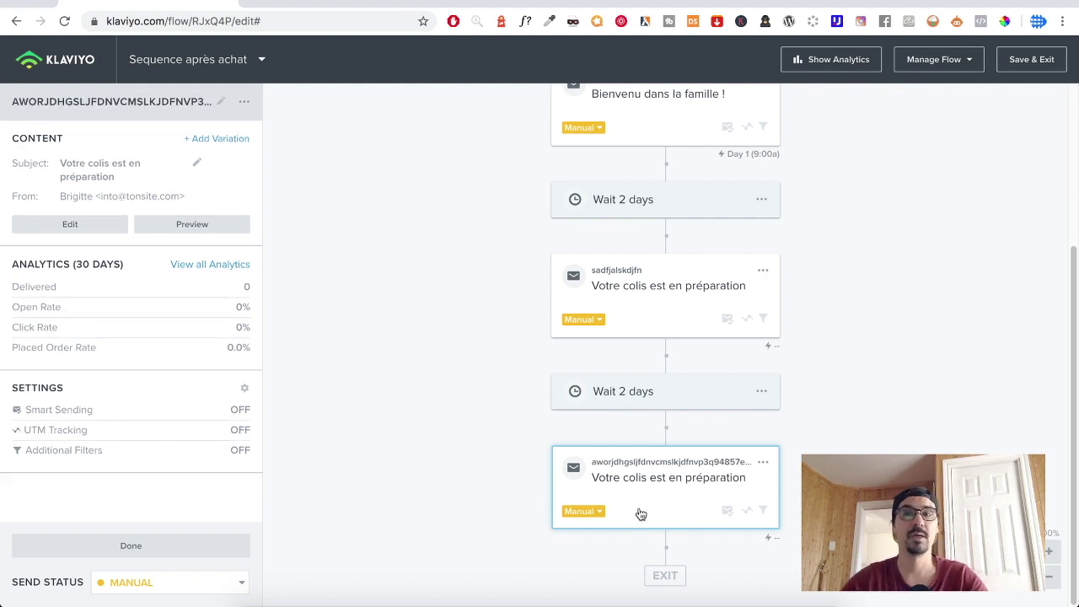
# Step: Open the third email's message content, look through it down to the footer and return to the flow
pyautogui.click(659, 484)
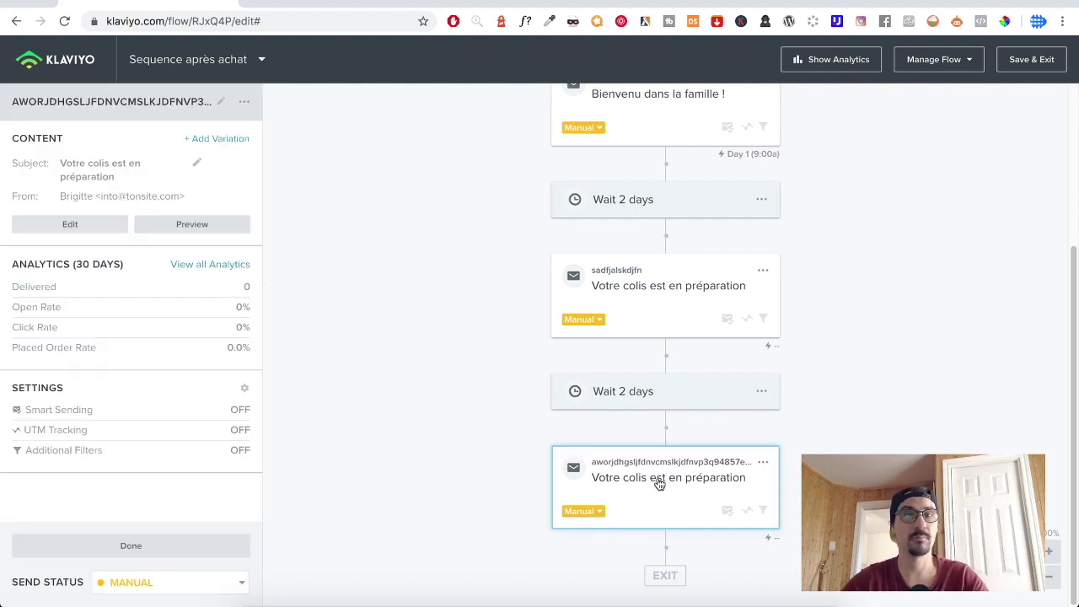
pyautogui.click(78, 222)
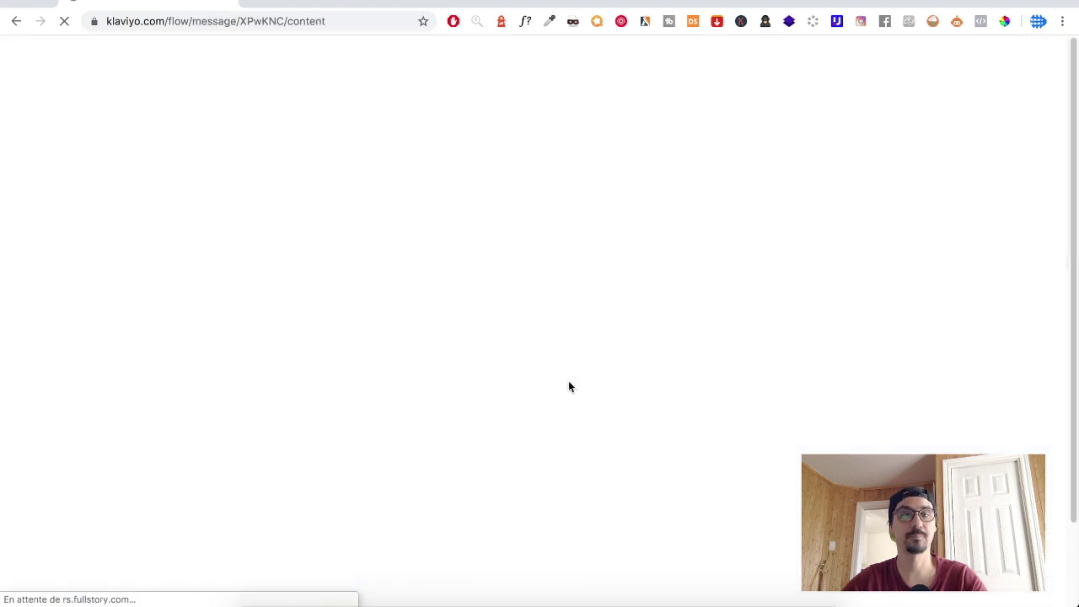
pyautogui.scroll(-3, 501, 438)
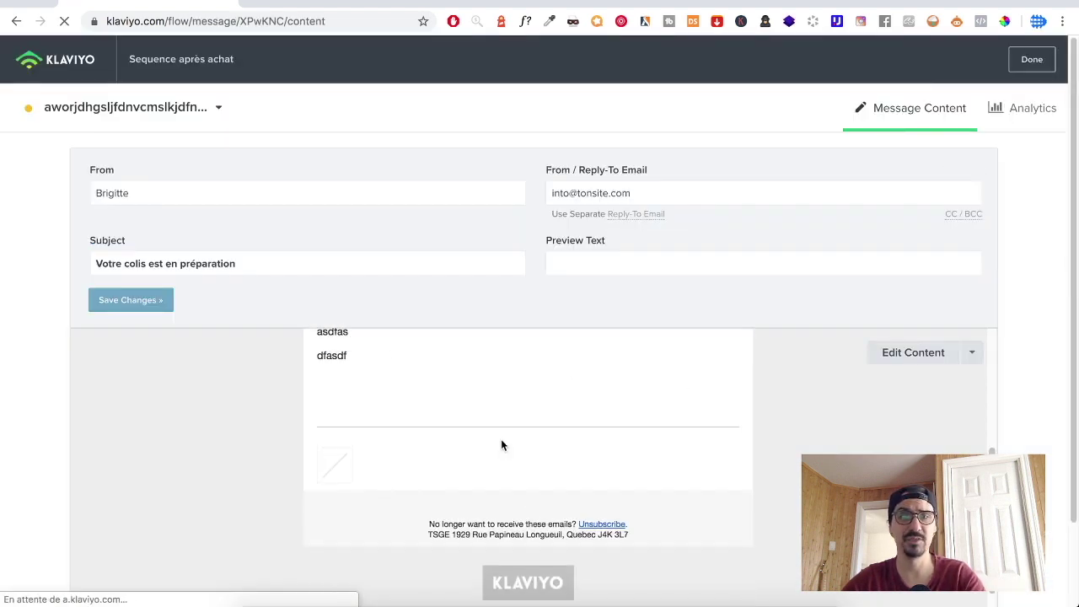
pyautogui.scroll(2, 674, 456)
pyautogui.scroll(-2, 674, 456)
pyautogui.click(1042, 58)
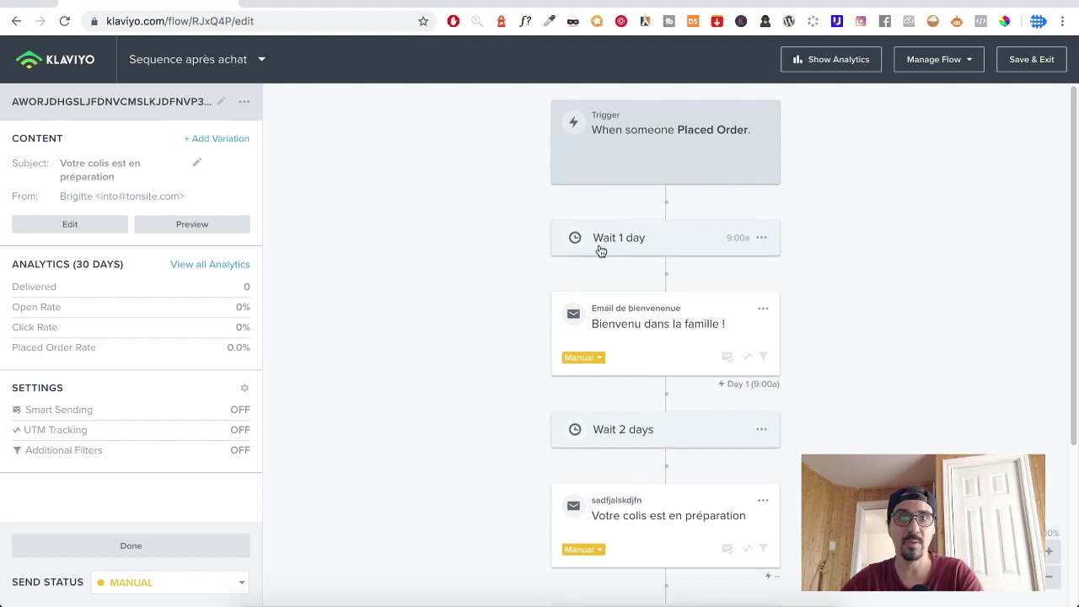
# Step: Review the order of delays and emails in the flow from the trigger to the exit
pyautogui.scroll(-1, 720, 265)
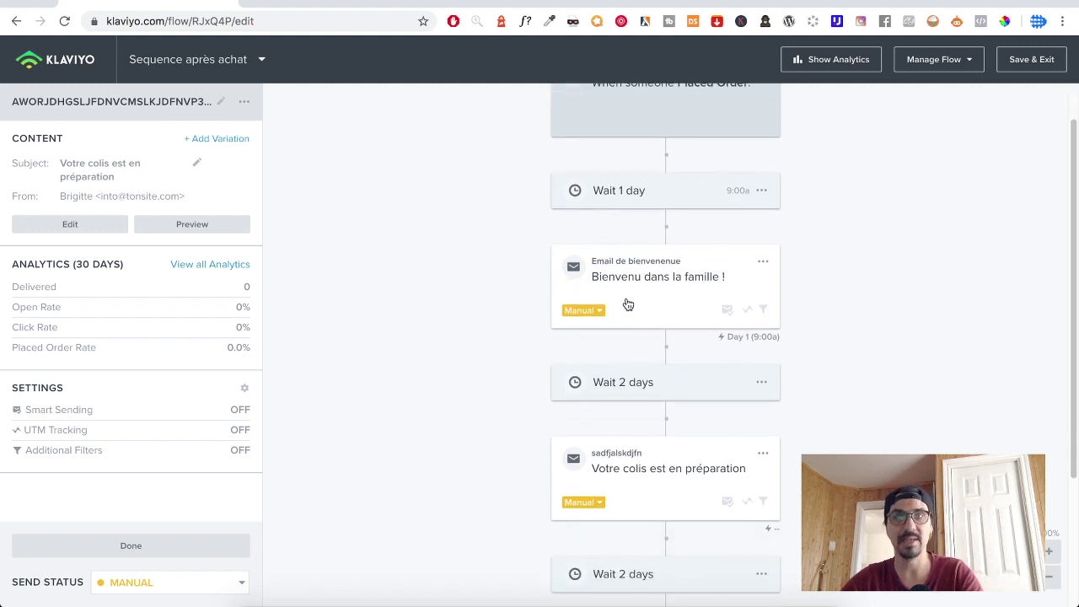
pyautogui.scroll(-3, 619, 295)
pyautogui.scroll(-2, 630, 262)
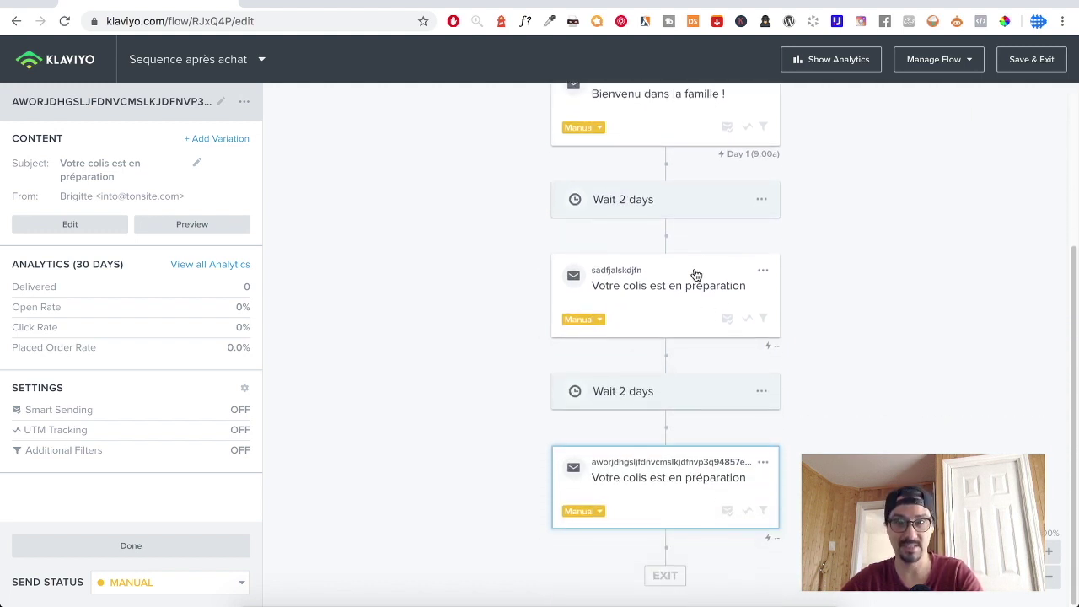
pyautogui.scroll(-1, 597, 455)
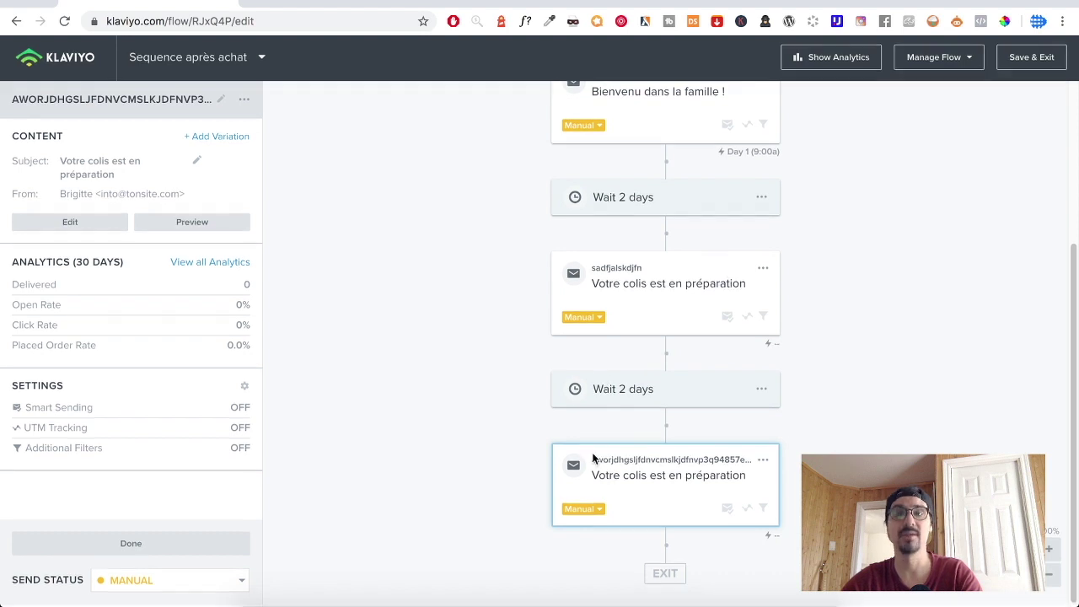
pyautogui.scroll(1, 624, 489)
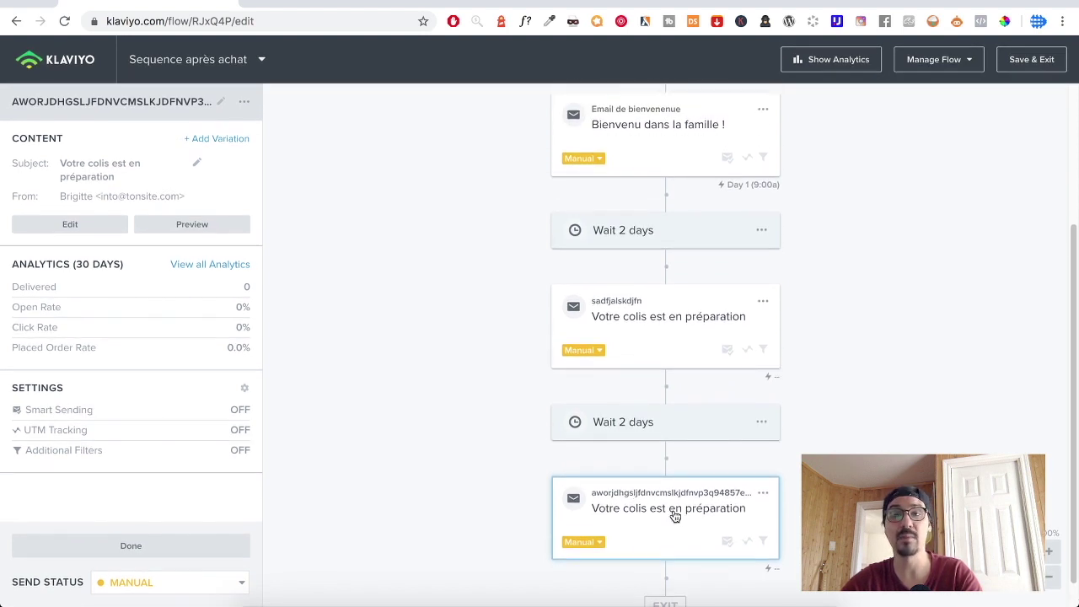
pyautogui.scroll(6, 632, 232)
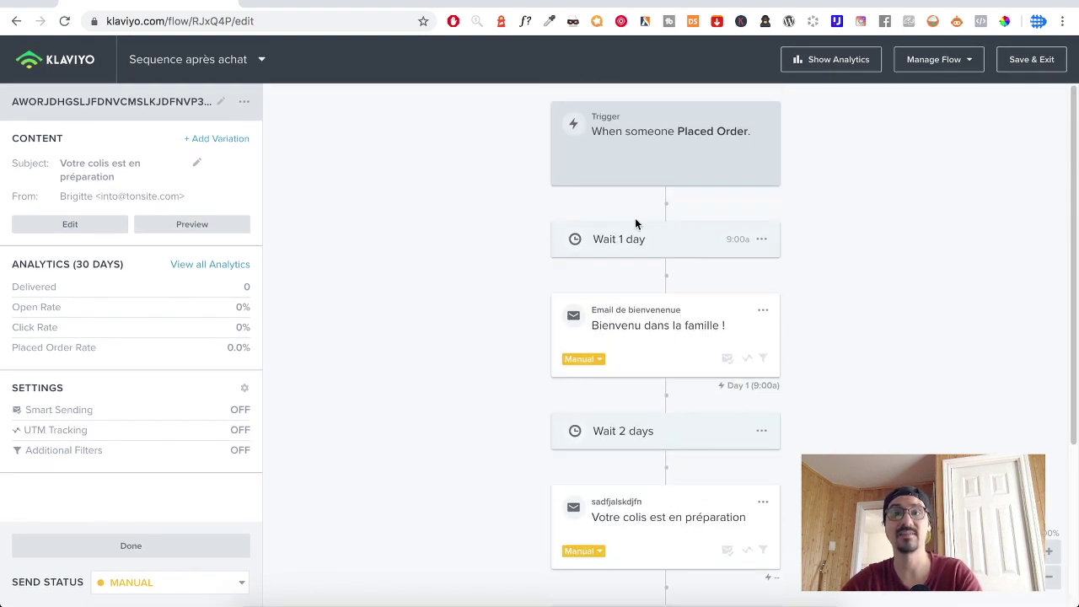
pyautogui.scroll(-2, 636, 212)
pyautogui.scroll(-4, 649, 236)
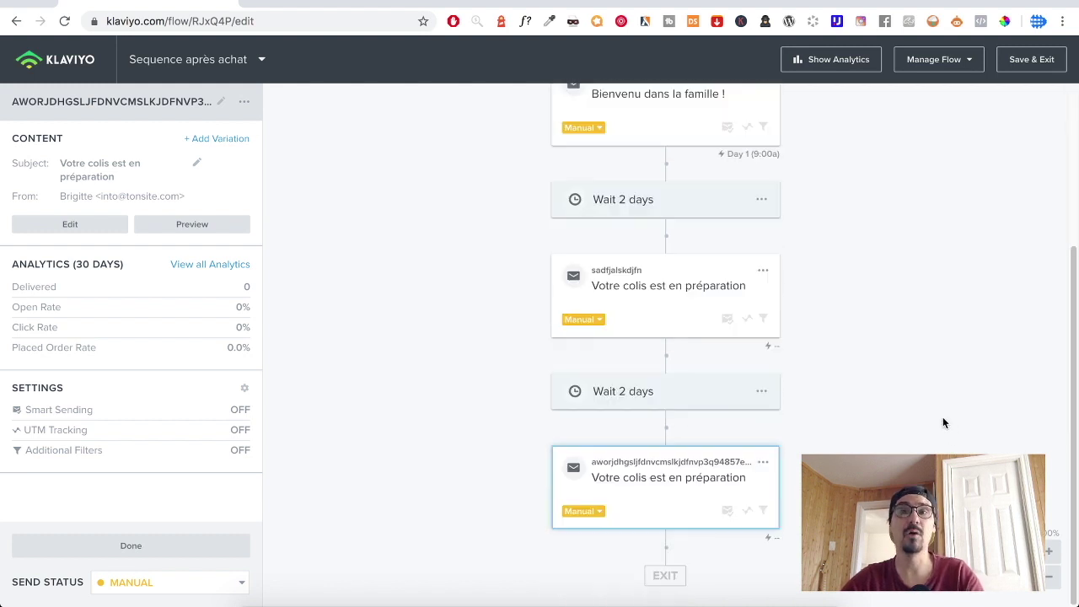
# Step: Set the status of all three emails in the flow to Live
pyautogui.scroll(3, 868, 363)
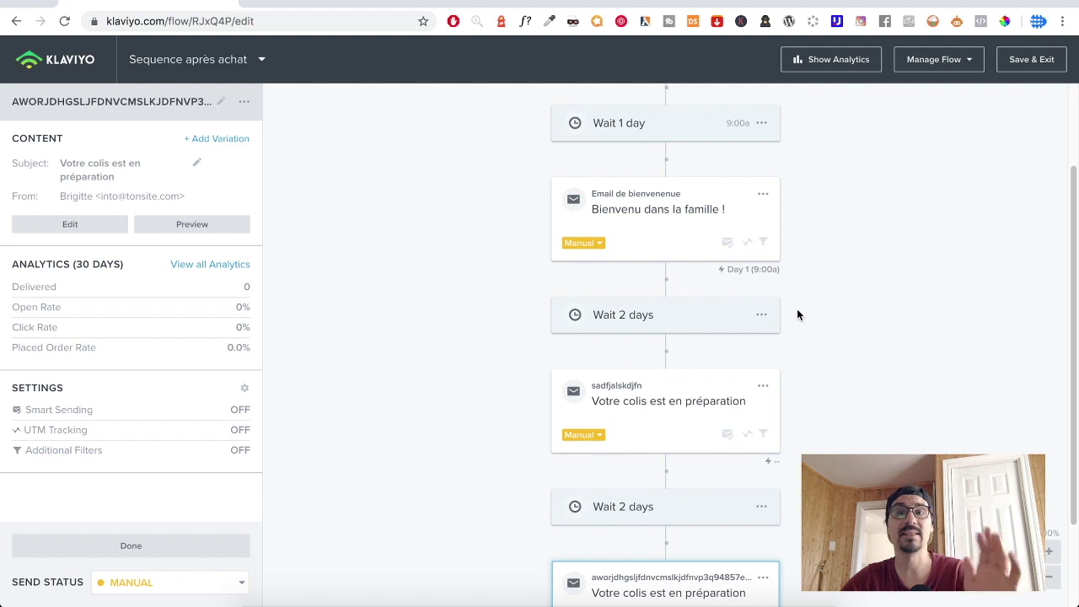
pyautogui.click(583, 243)
pyautogui.click(590, 294)
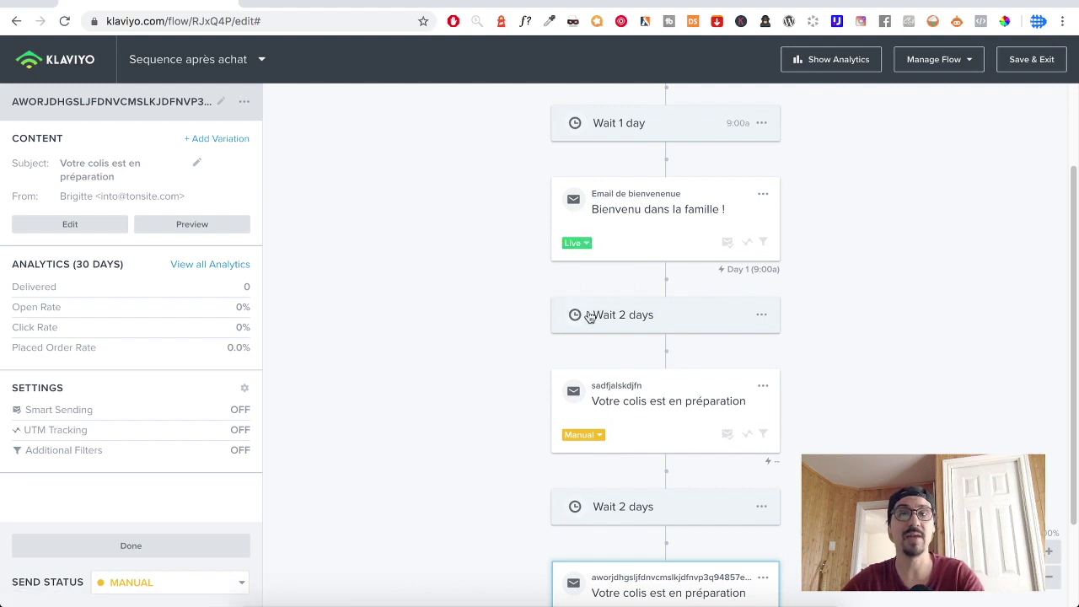
pyautogui.click(590, 437)
pyautogui.click(603, 487)
pyautogui.scroll(-3, 599, 493)
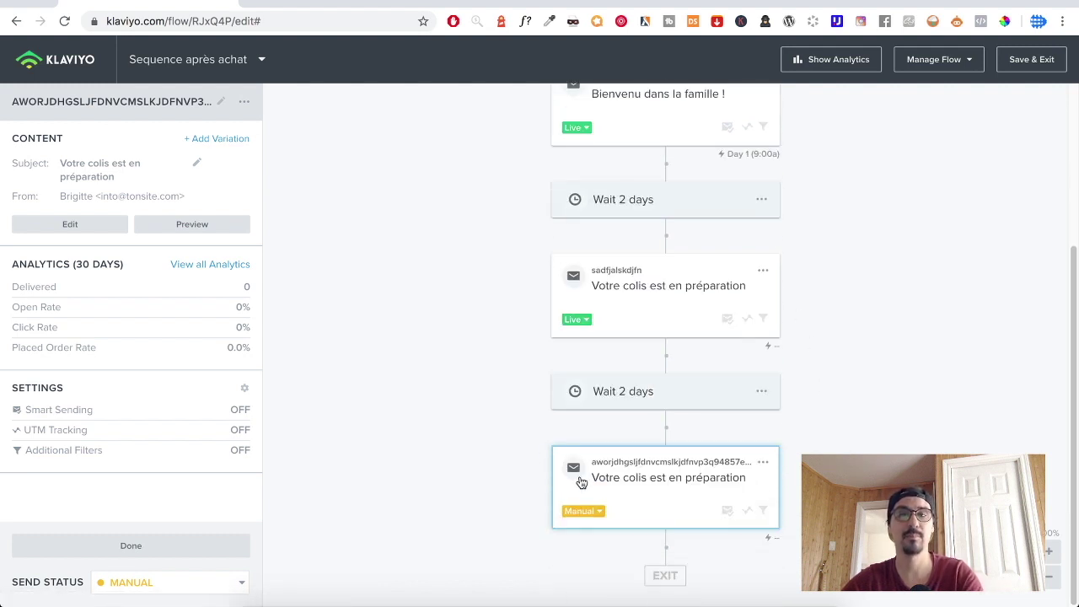
pyautogui.click(584, 511)
pyautogui.click(604, 562)
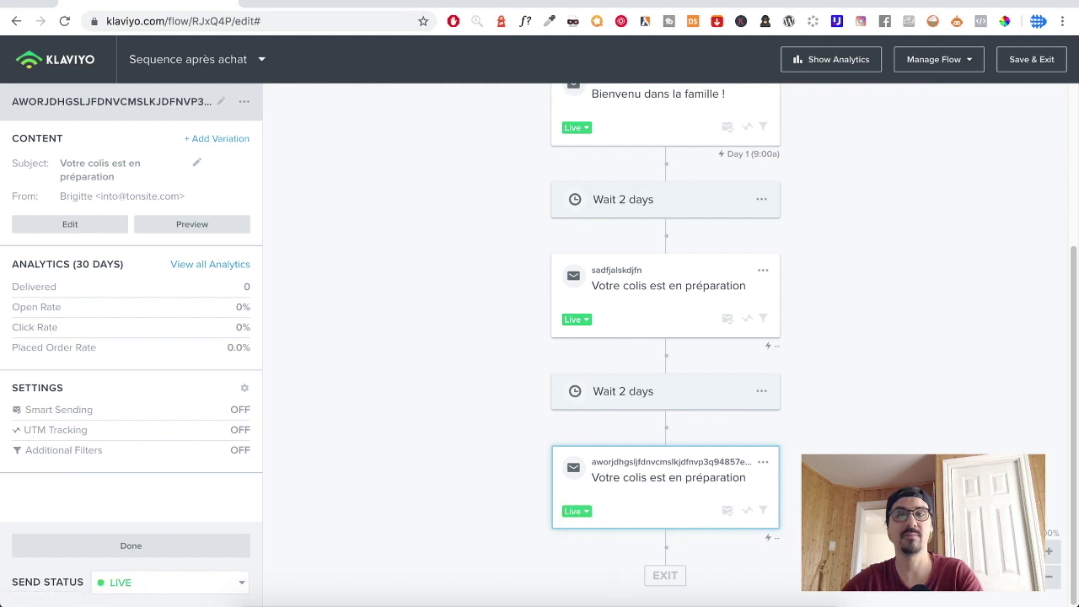
# Step: Check the statuses across the whole sequence, then save the flow and exit to the flows list
pyautogui.scroll(6, 884, 413)
pyautogui.scroll(-6, 883, 413)
pyautogui.scroll(6, 884, 413)
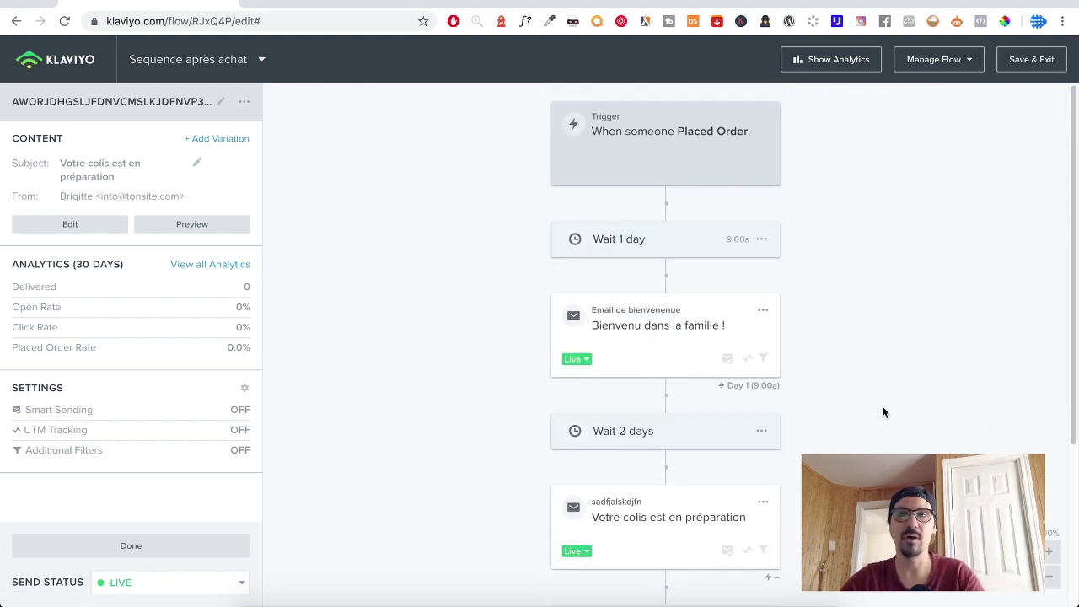
pyautogui.click(1025, 59)
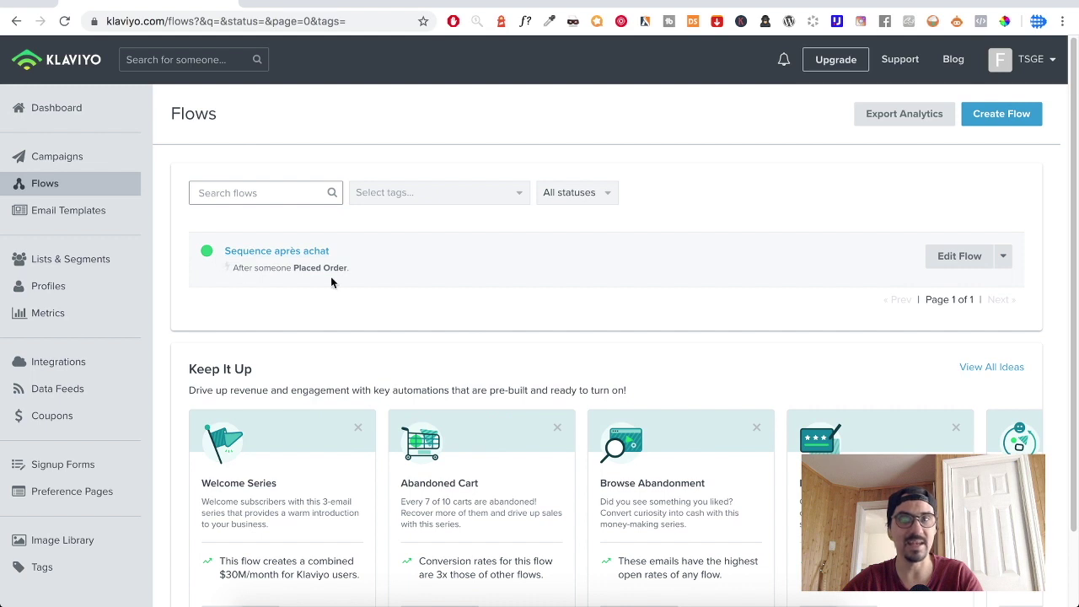
# Step: Check the flow's status indicator in the list, visit the dashboard and return to the flows list
pyautogui.moveTo(207, 252)
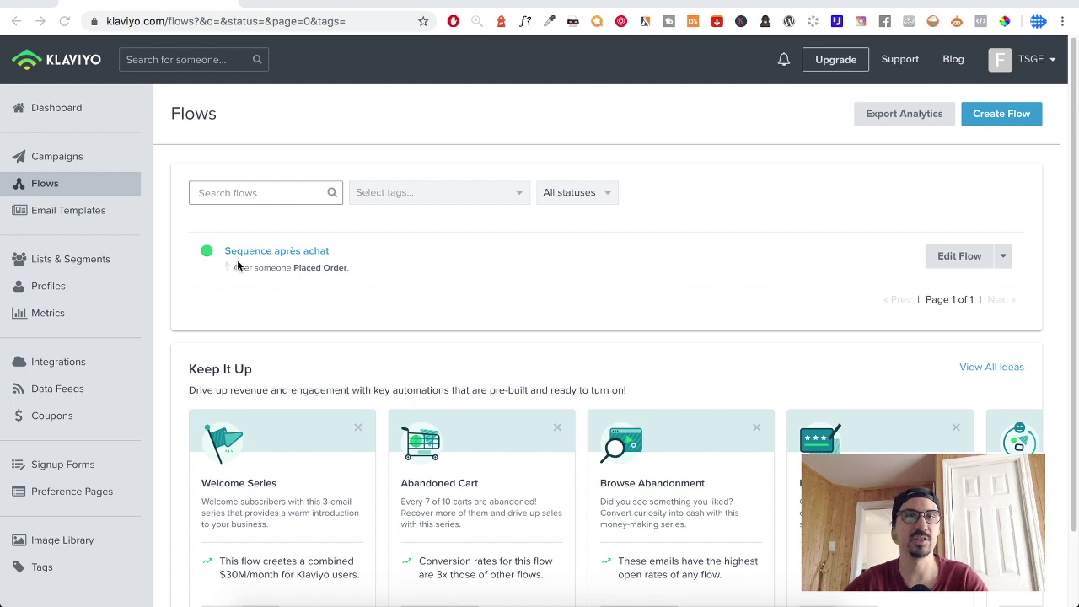
pyautogui.click(36, 107)
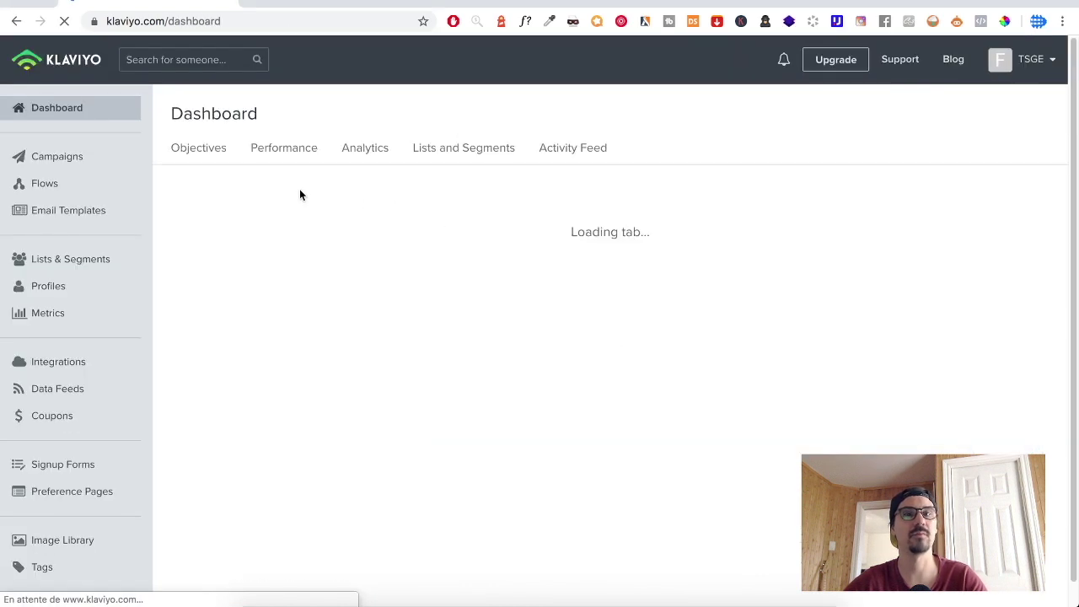
pyautogui.click(44, 187)
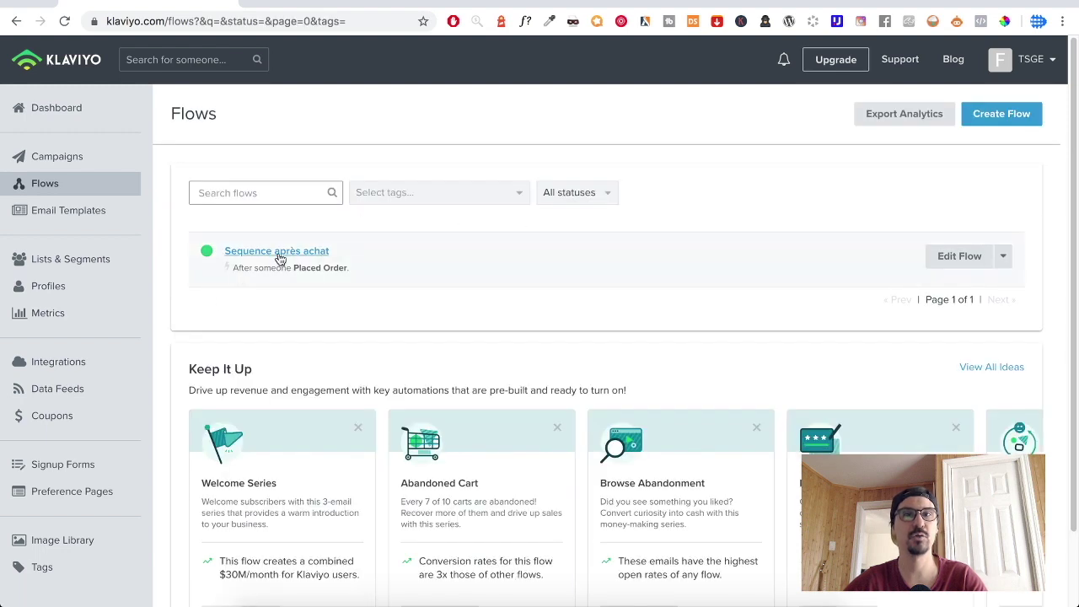
# Step: Open the "Sequence après achat" flow from the flows list and look over its emails and delays
pyautogui.click(276, 252)
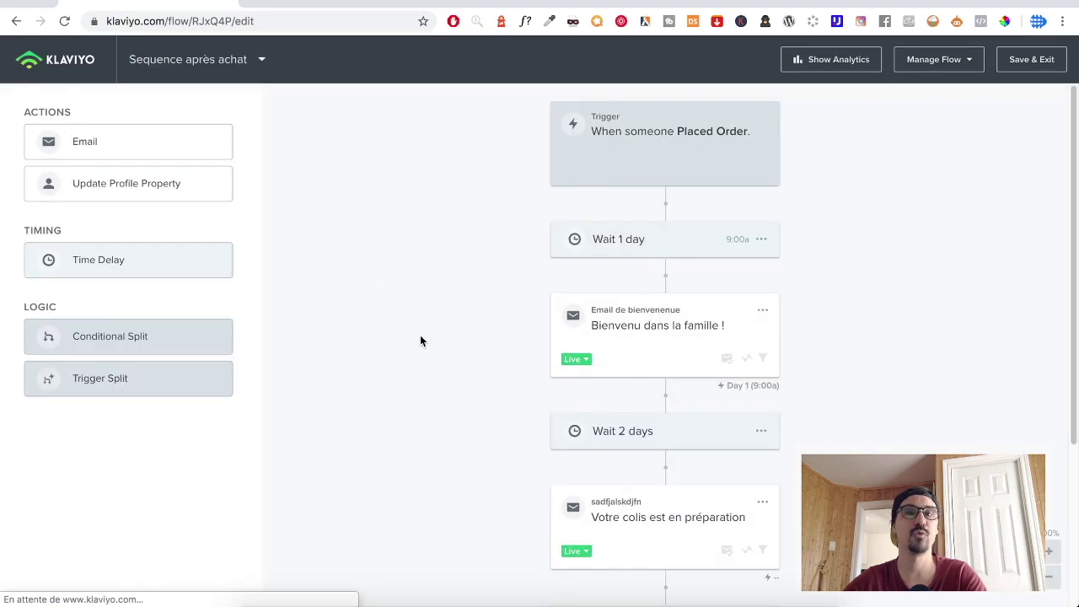
pyautogui.scroll(-3, 464, 346)
pyautogui.scroll(3, 465, 347)
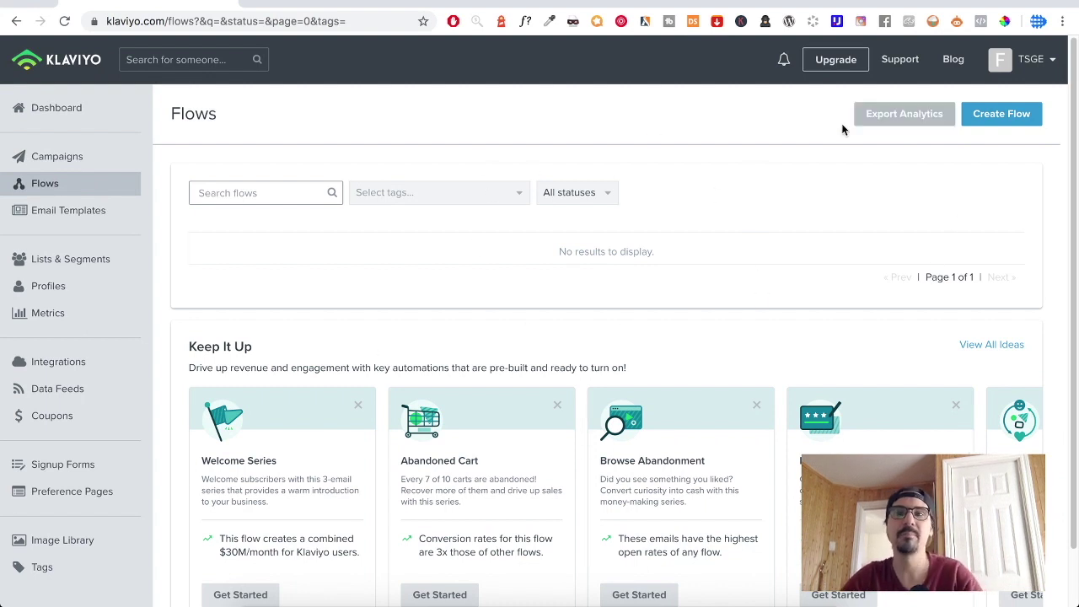
# Step: Create a new flow from the Post-Purchase Followup template with the Order Count Split variant, keeping its suggested name
pyautogui.click(1020, 115)
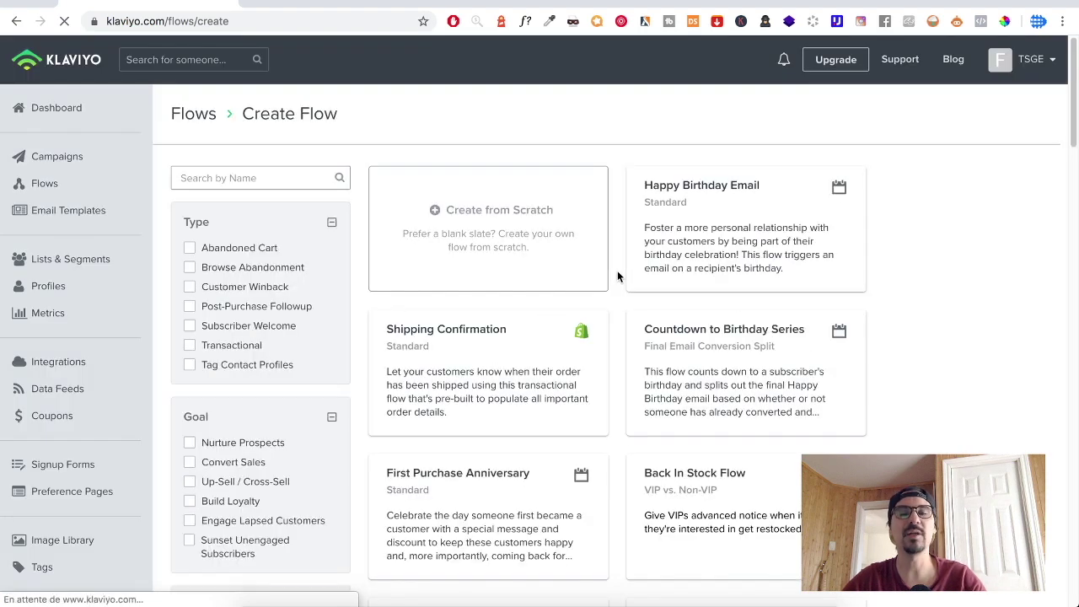
pyautogui.scroll(-6, 198, 340)
pyautogui.scroll(2, 199, 253)
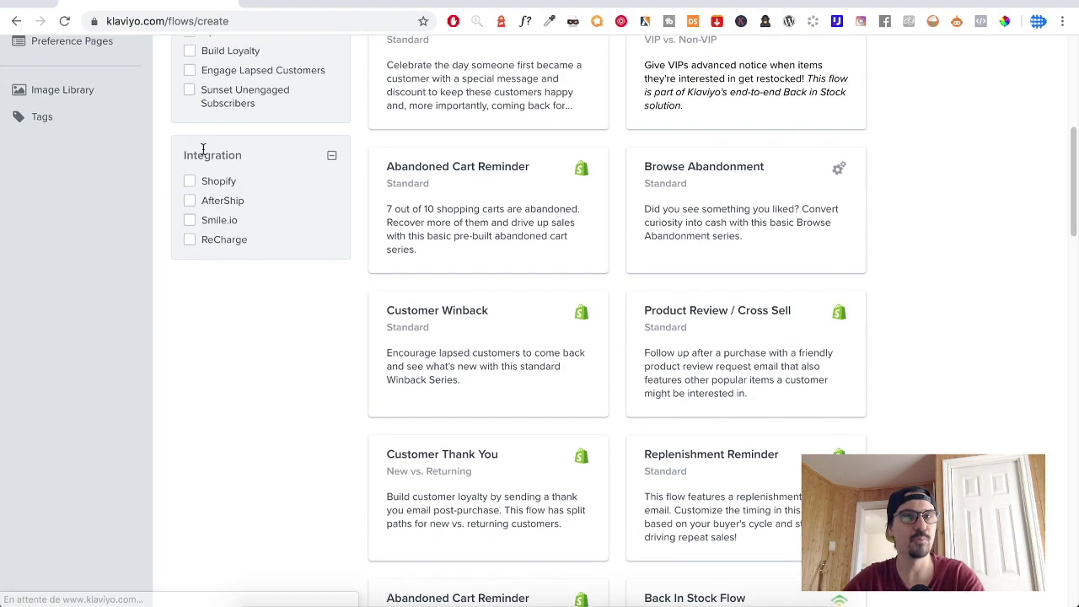
pyautogui.click(189, 180)
pyautogui.scroll(-10, 1009, 368)
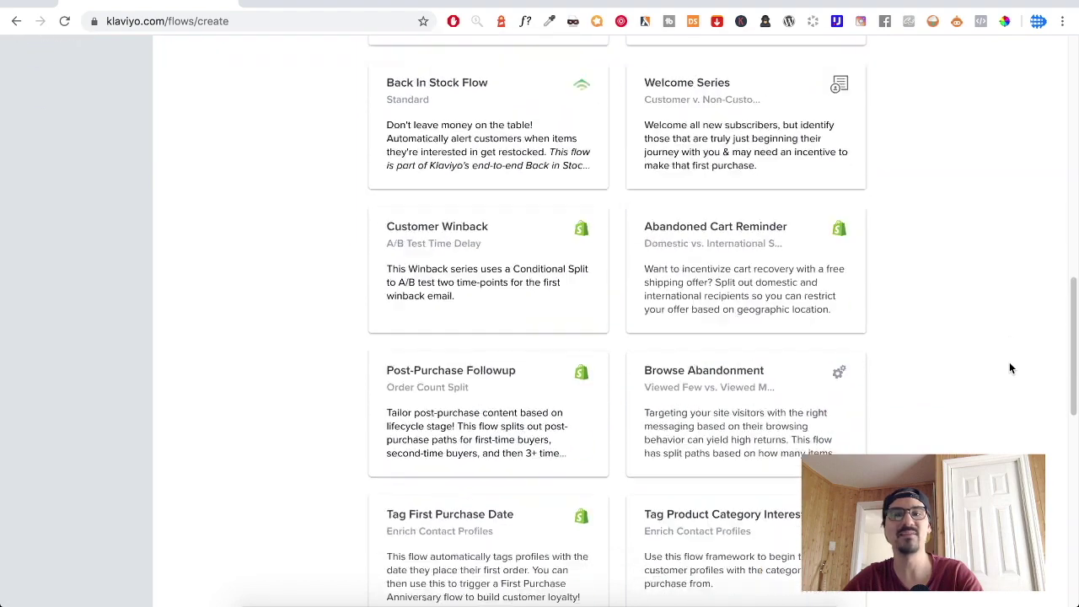
pyautogui.scroll(1, 986, 385)
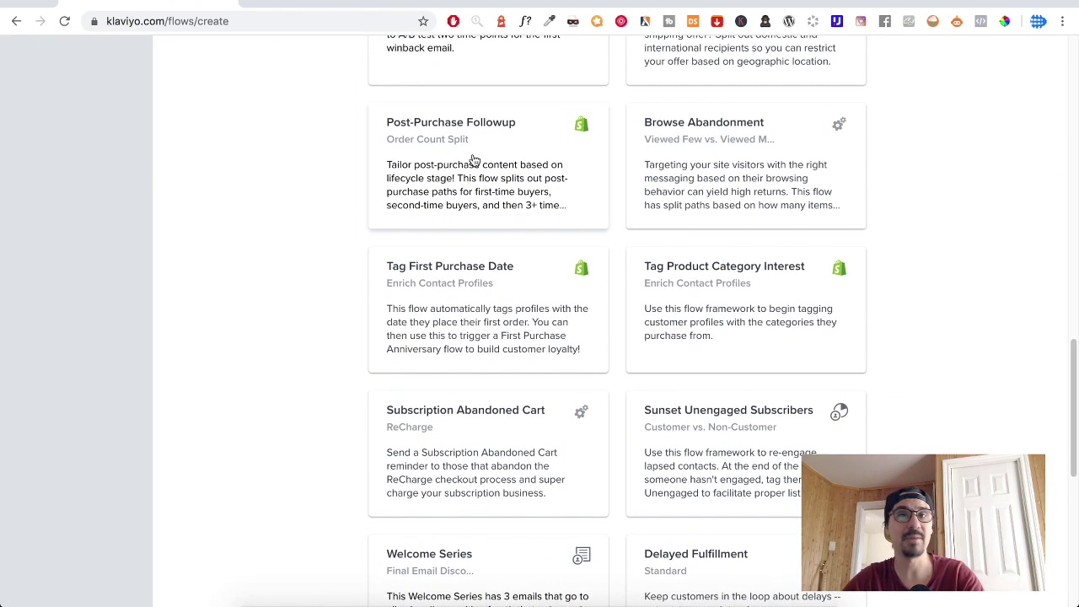
pyautogui.click(500, 149)
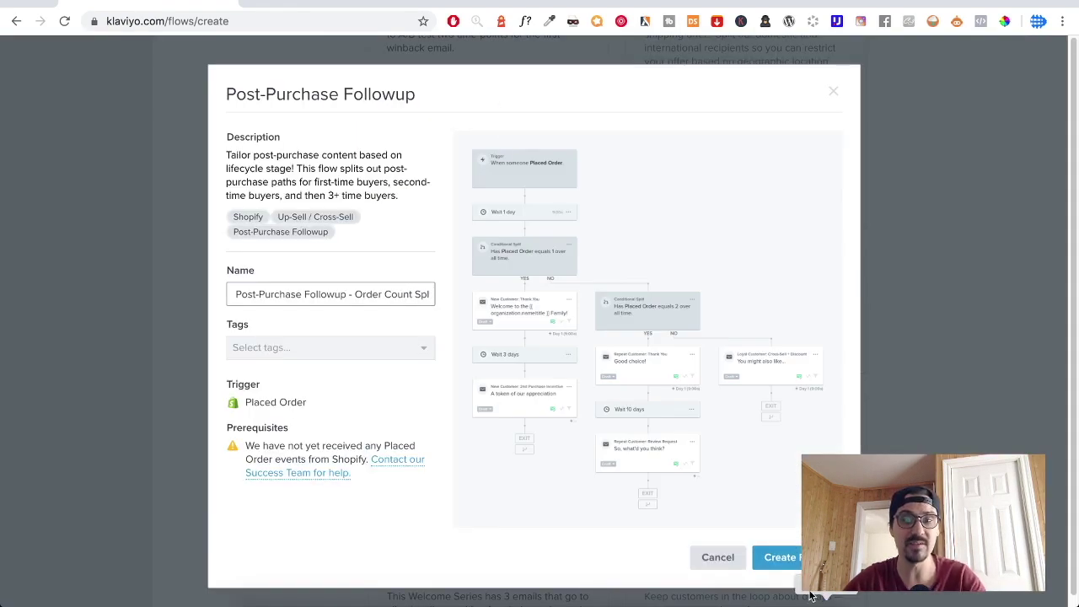
pyautogui.click(779, 557)
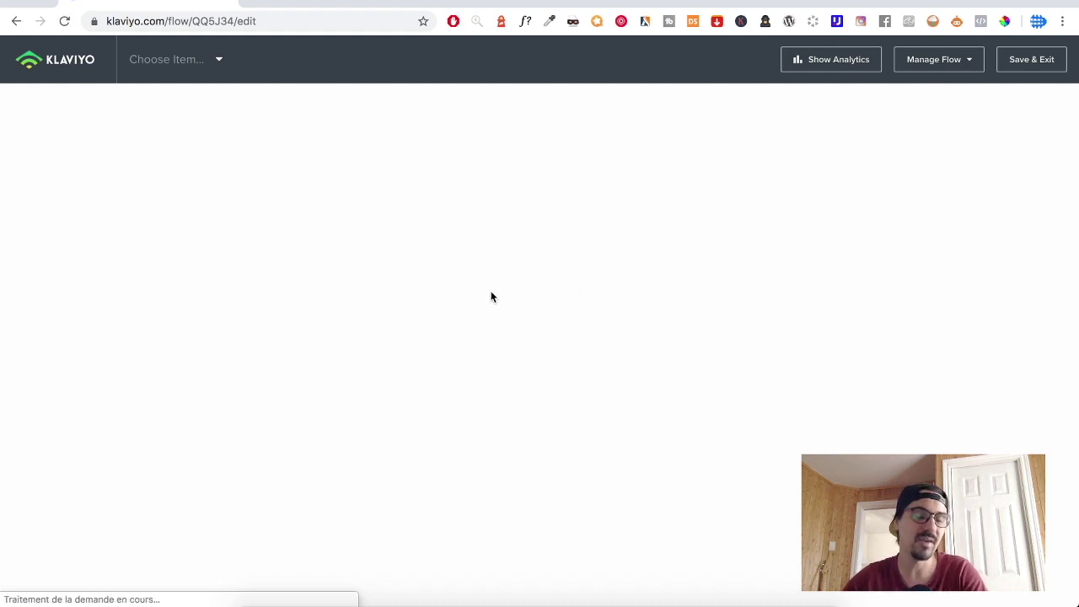
# Step: Examine the new flow's trigger, order-count conditional splits, and the emails and delays on the new, repeat and loyal customer branches
pyautogui.scroll(-2, 492, 301)
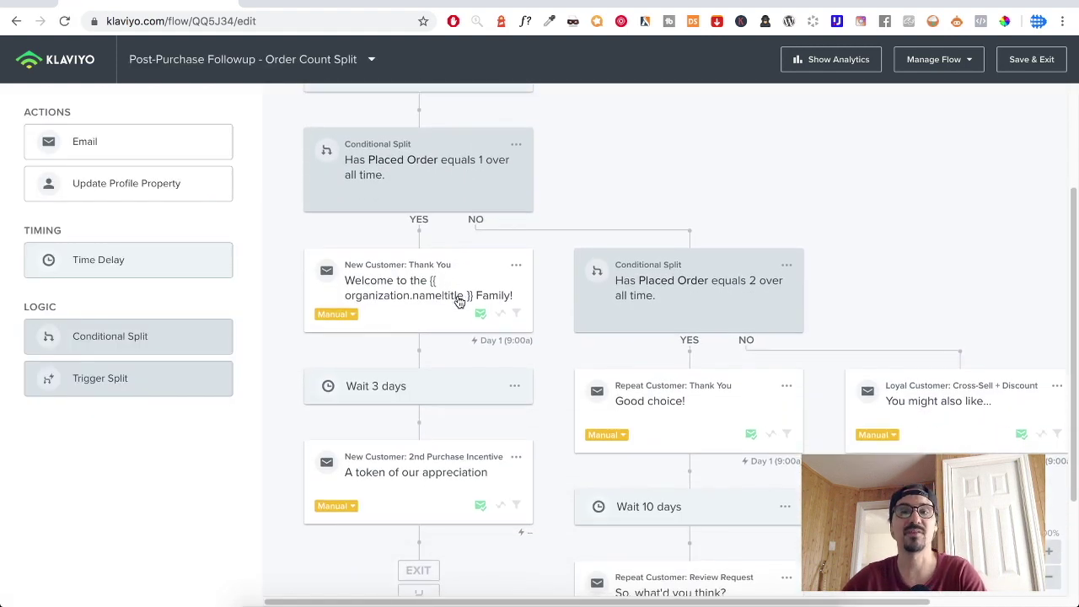
pyautogui.scroll(2, 573, 404)
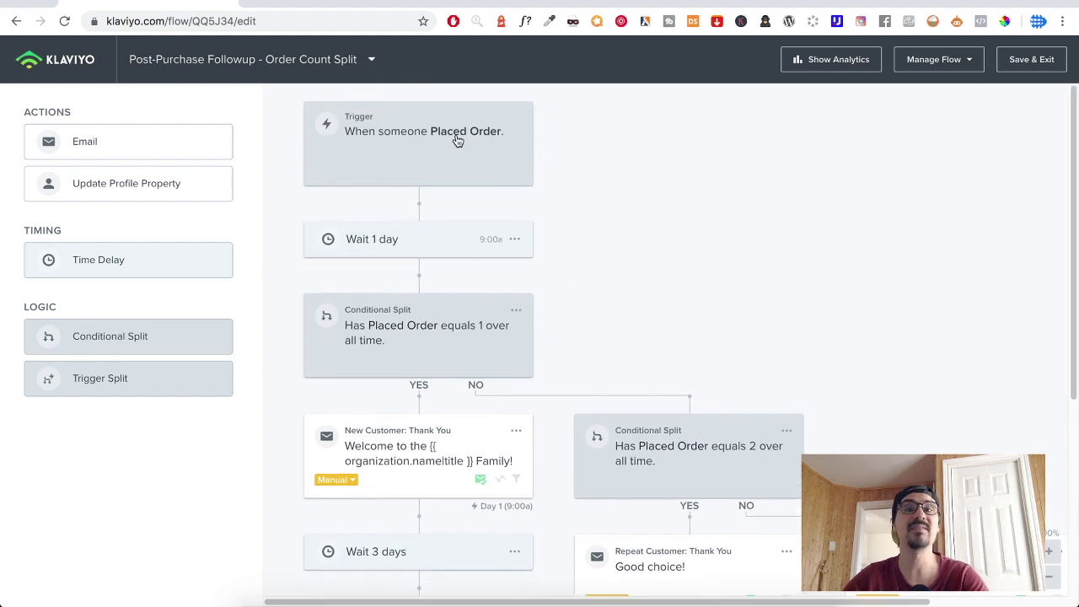
pyautogui.scroll(-3, 417, 241)
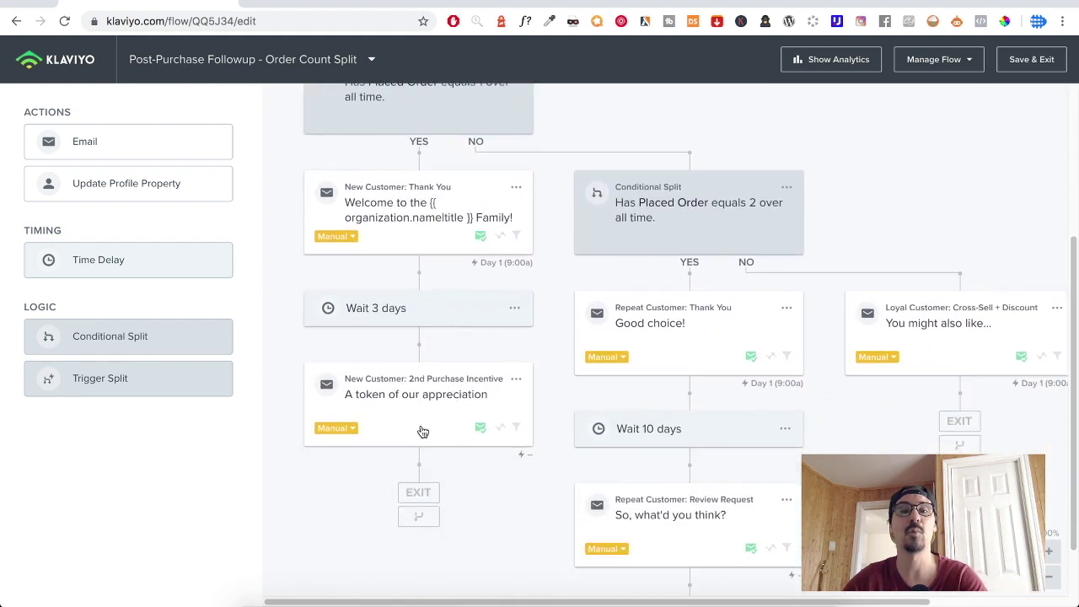
pyautogui.scroll(1, 421, 426)
pyautogui.scroll(-2, 679, 312)
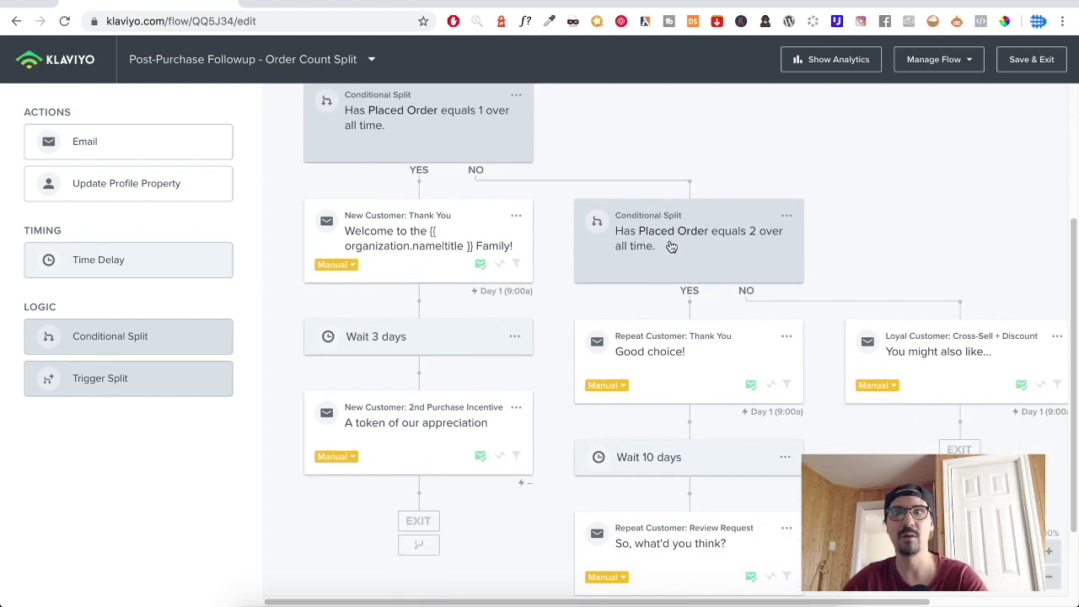
pyautogui.scroll(1, 673, 246)
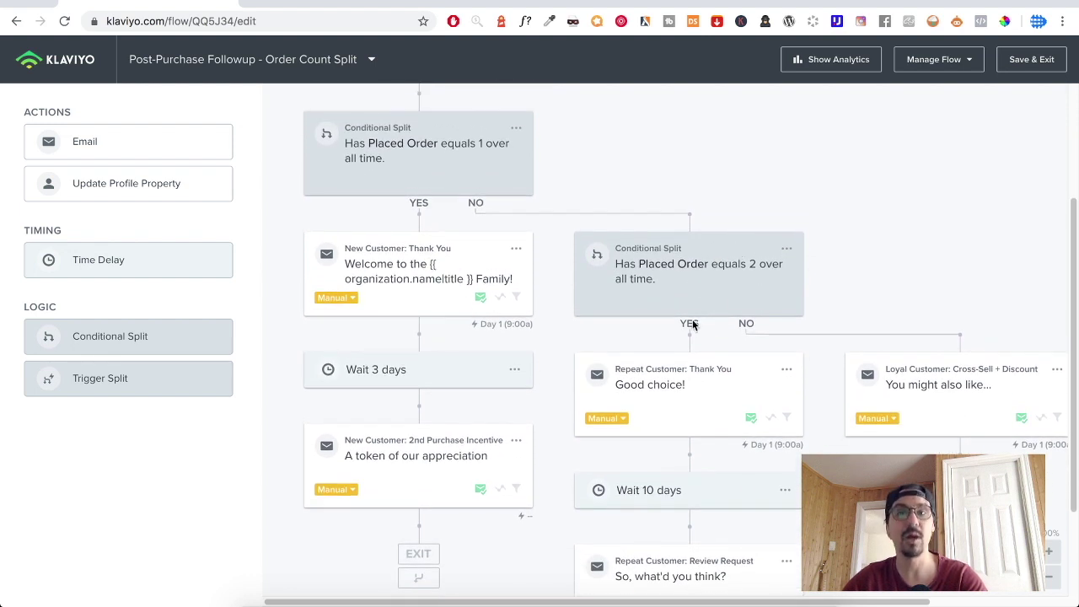
pyautogui.scroll(-3, 693, 324)
pyautogui.scroll(1, 656, 295)
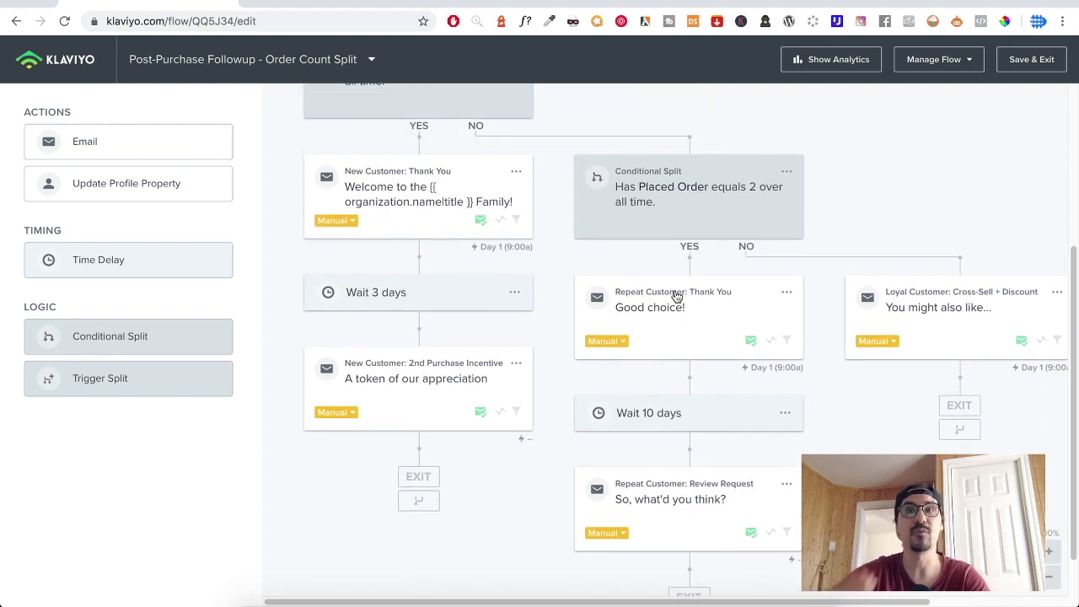
pyautogui.scroll(1, 677, 296)
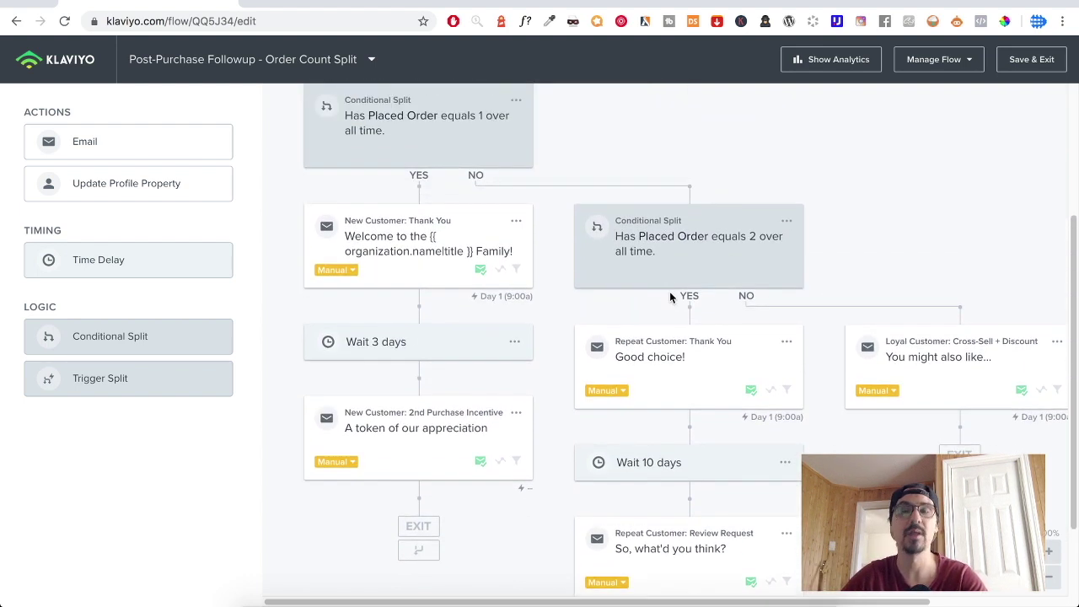